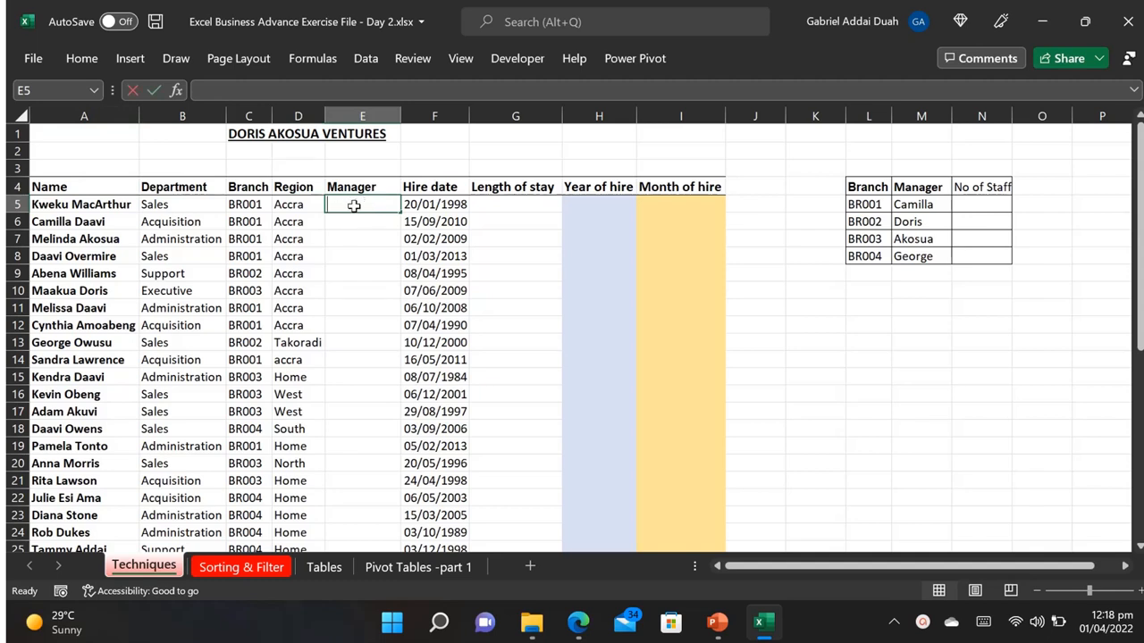
Step: Build an XLOOKUP formula in E5 that looks up C5 in L4:L8 and returns the manager from M4:M8
type("=")
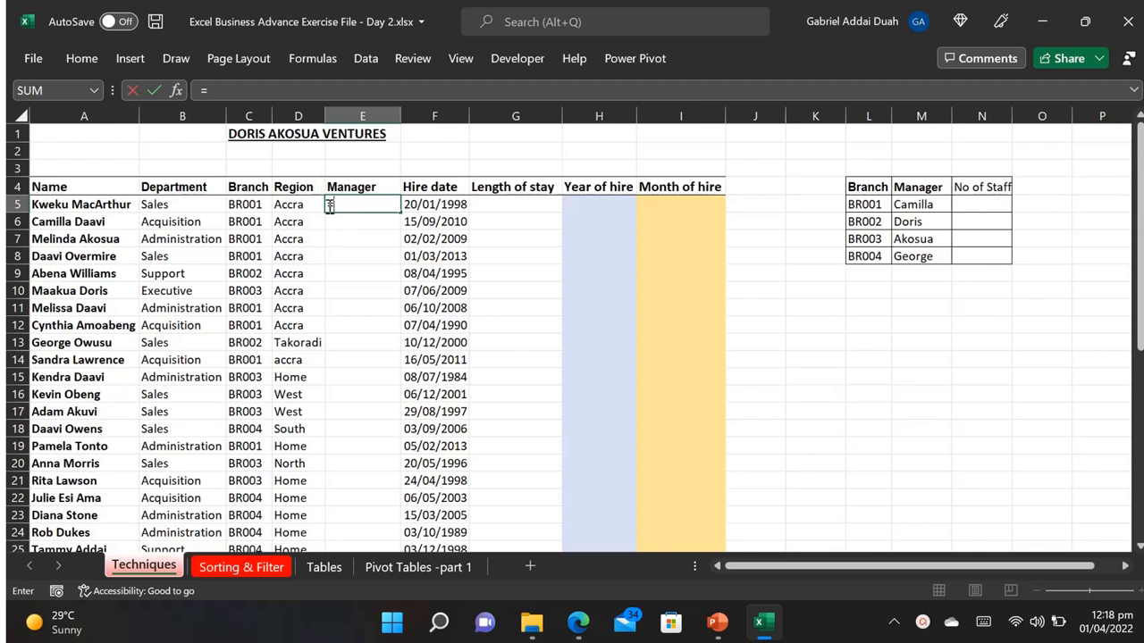
type("XLOV")
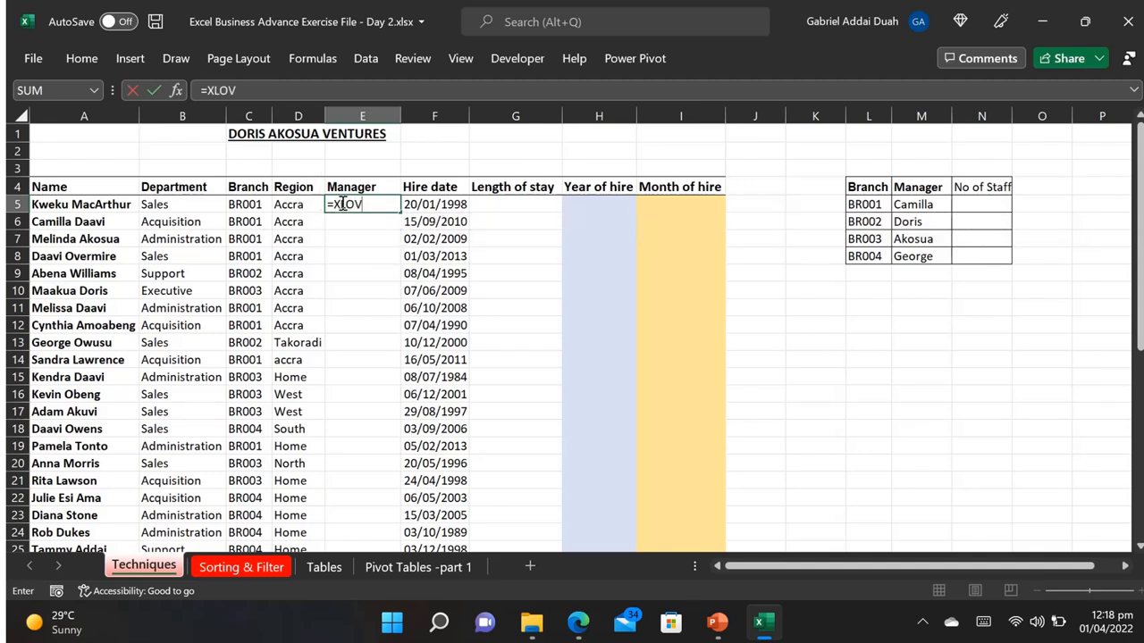
key("BackSpace")
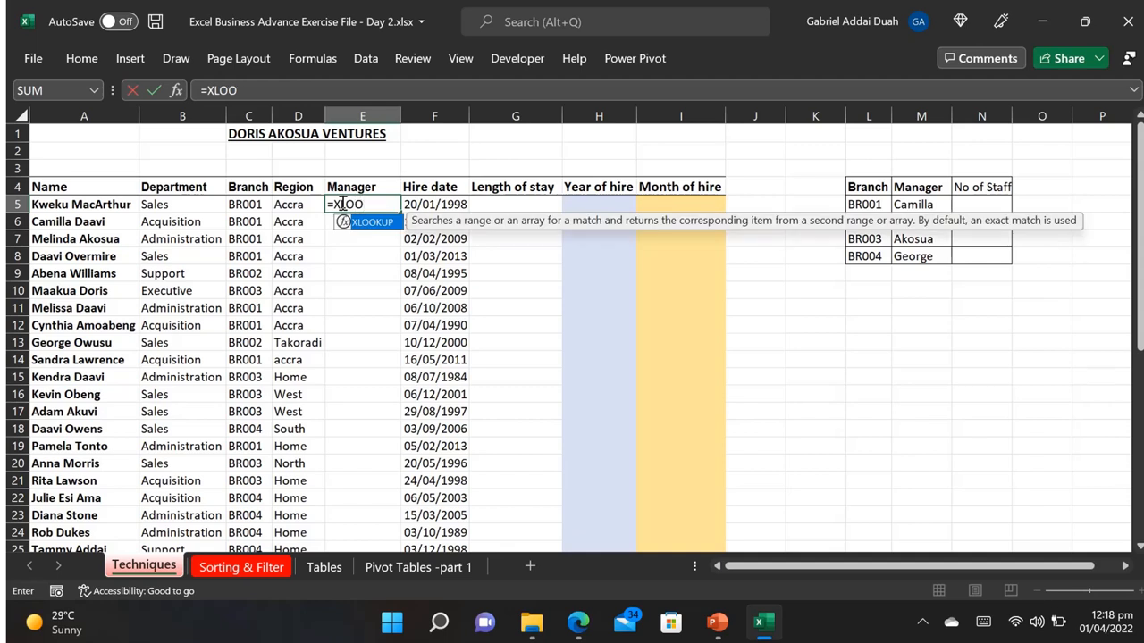
type("O")
key("Tab")
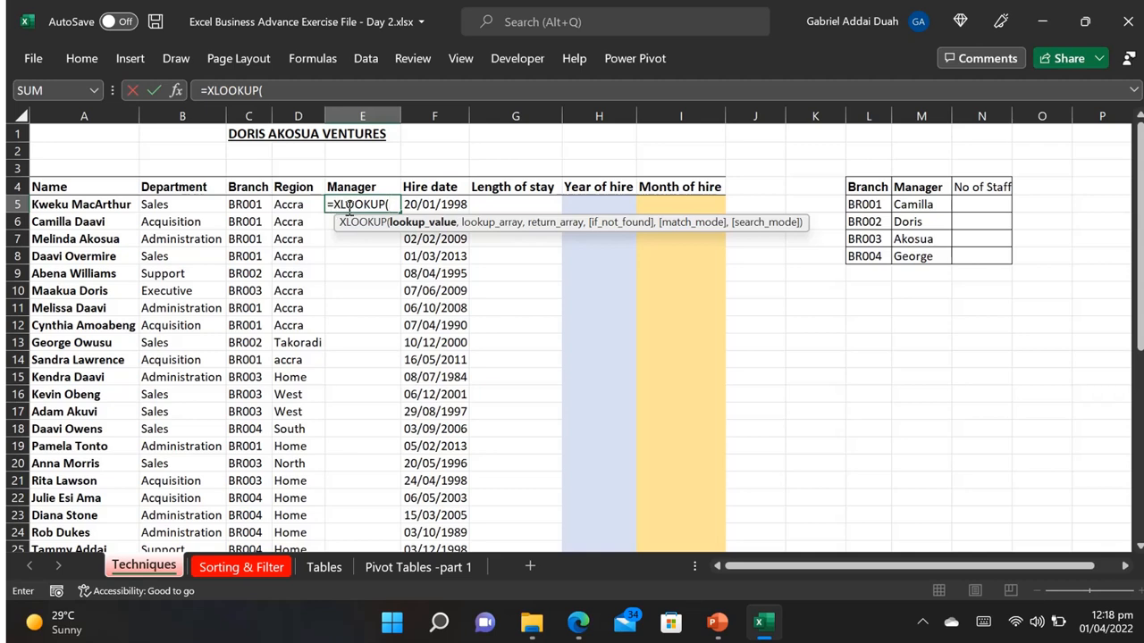
left_click(245, 202)
left_click(244, 202)
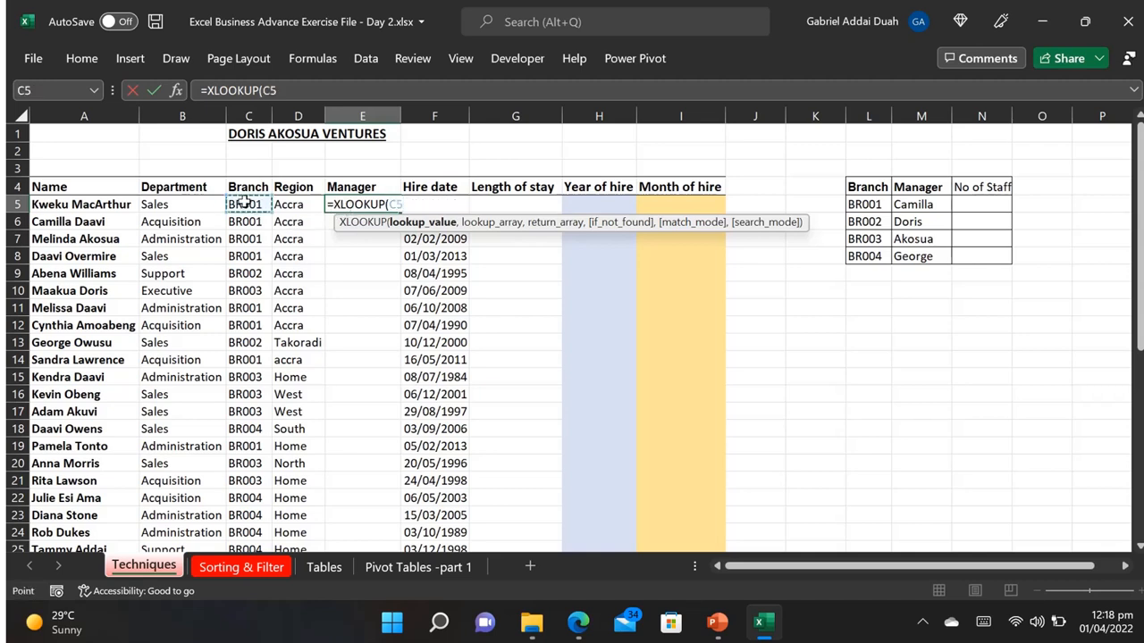
type(",")
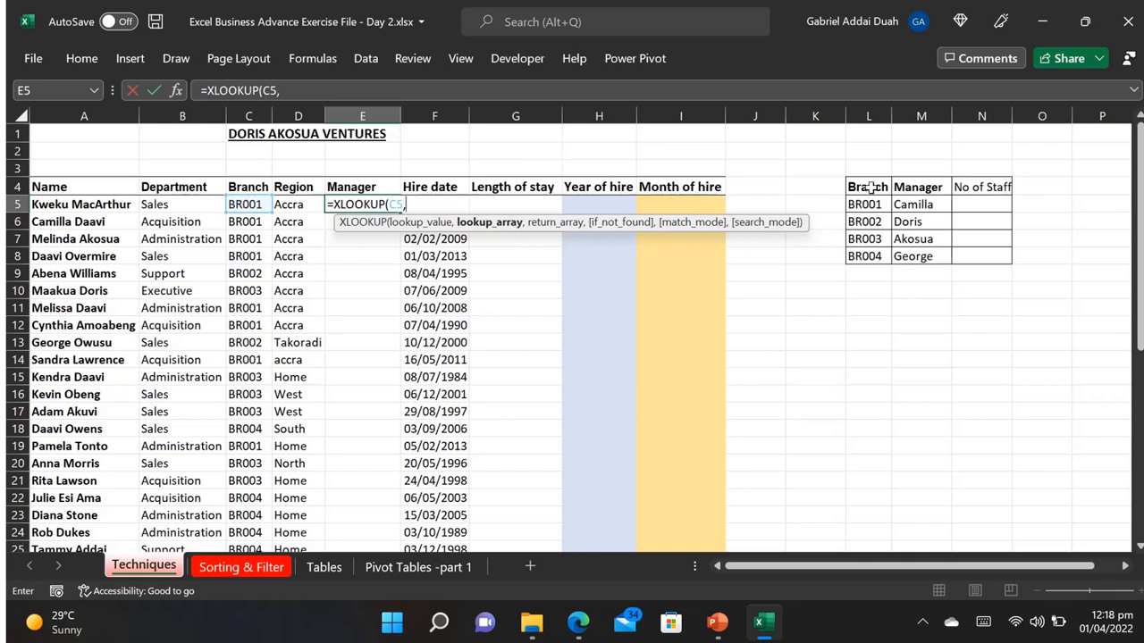
left_click_drag(868, 187, 865, 257)
type(",")
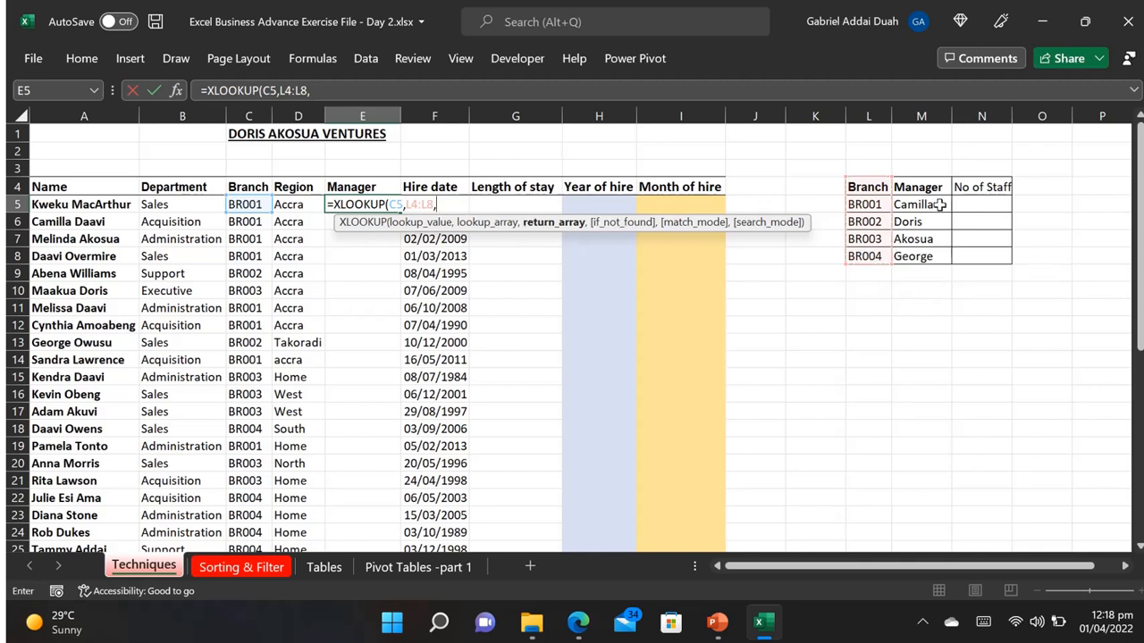
left_click_drag(930, 187, 920, 257)
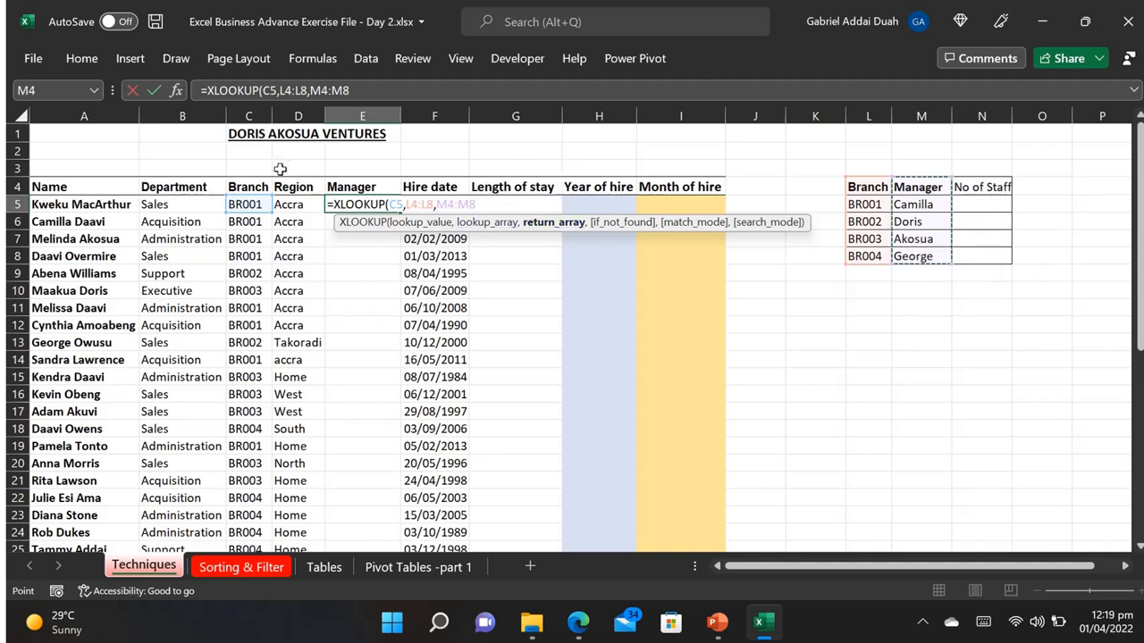
Step: Make the lookup and return ranges absolute as $L$4:$L$8 and $M$4:$M$8, then close and enter the formula in E5
left_click_drag(350, 90, 280, 90)
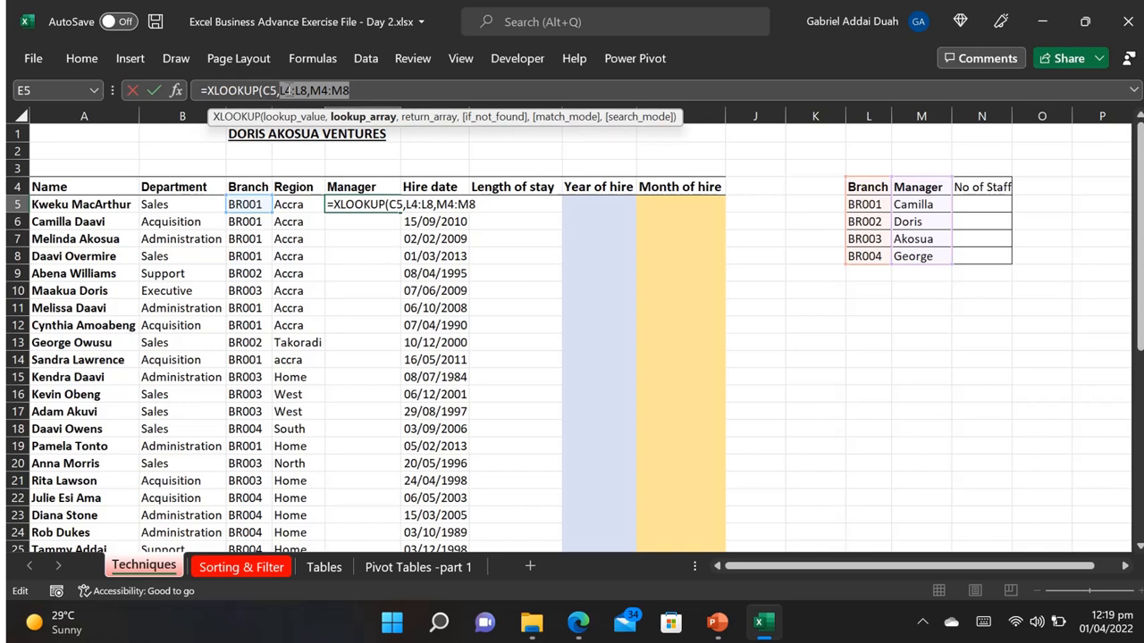
key("F4")
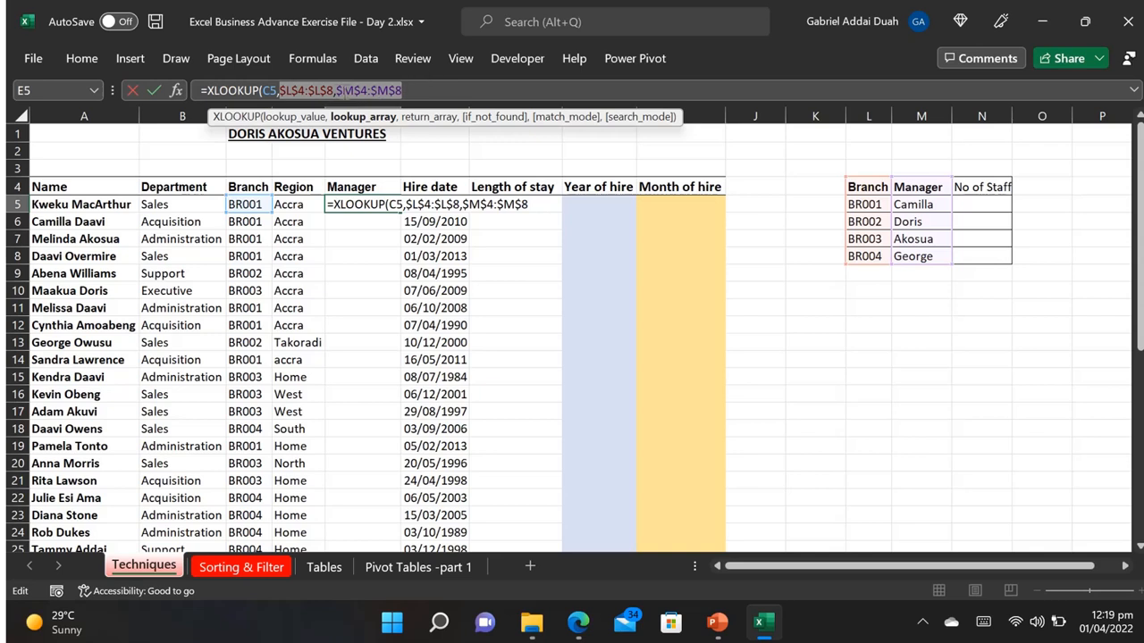
left_click(406, 90)
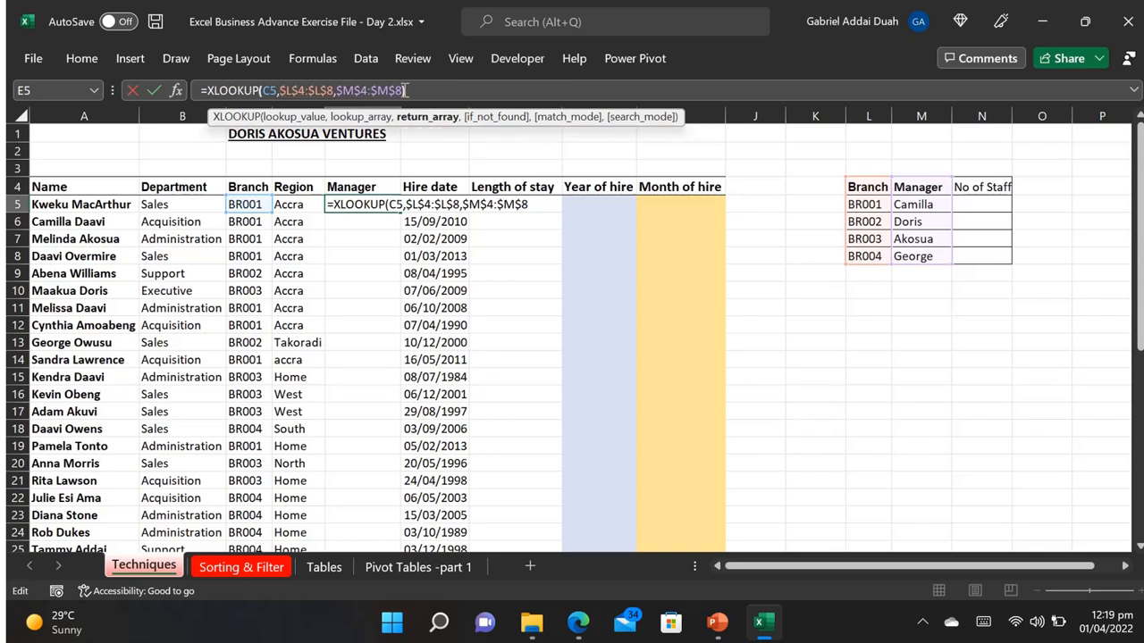
type(")")
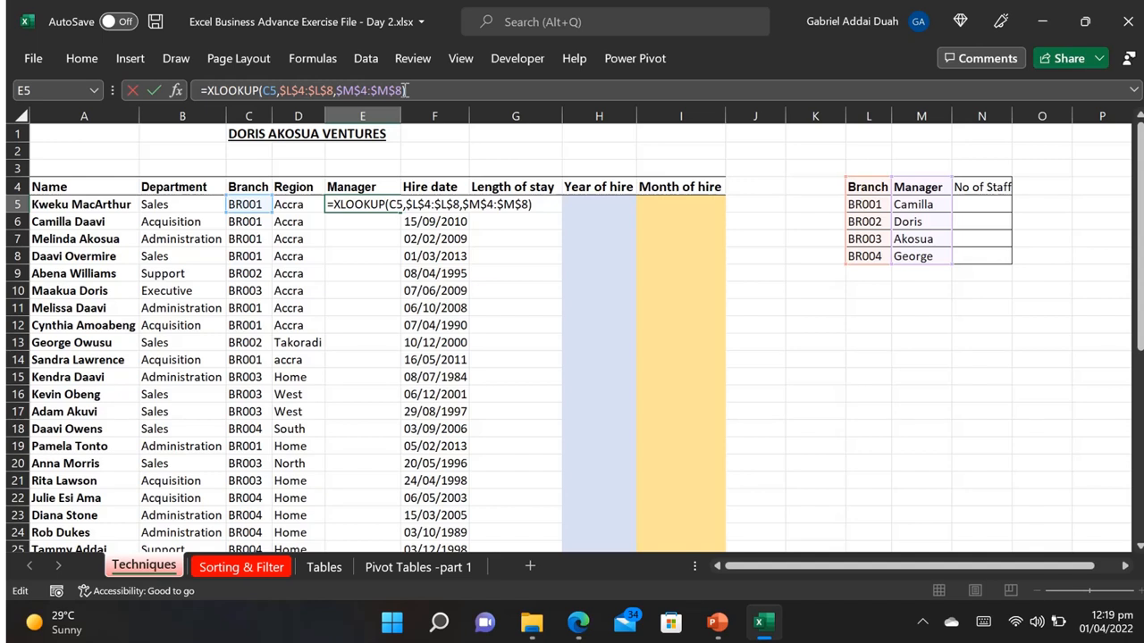
key("Return")
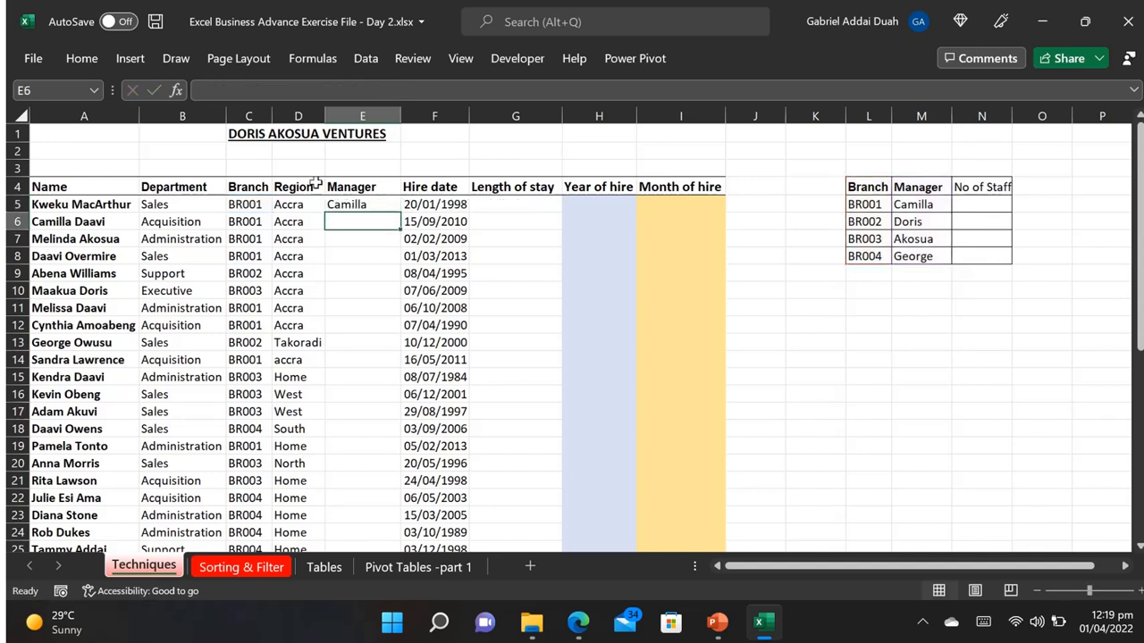
Step: Copy the XLOOKUP formula from E5 down the Manager column to the last staff row
left_click(365, 203)
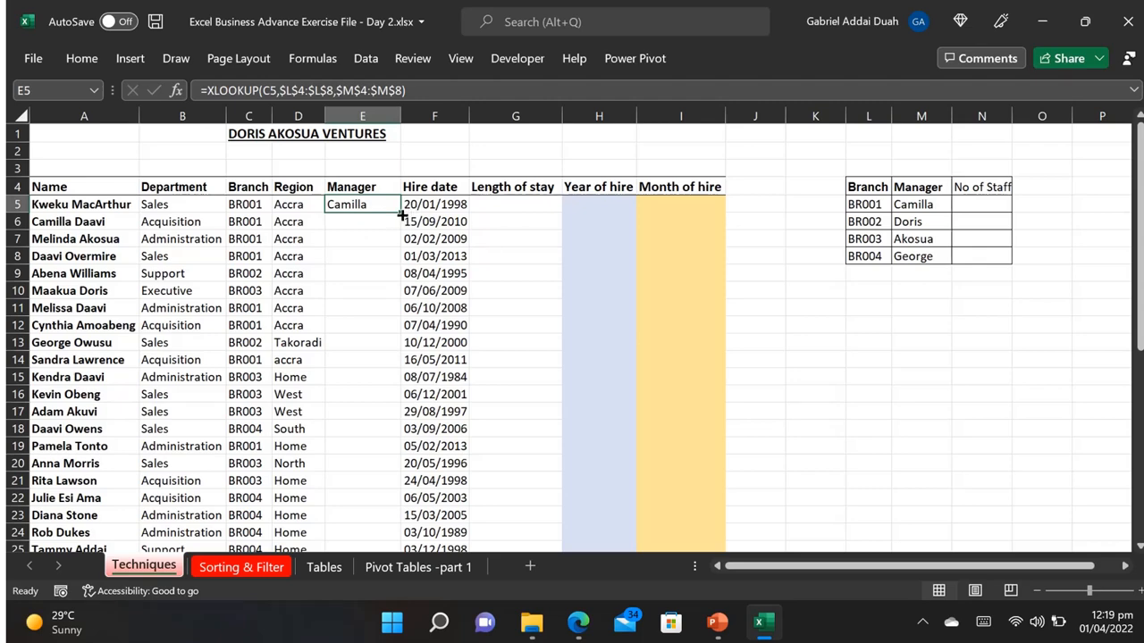
left_click_drag(402, 215, 379, 432)
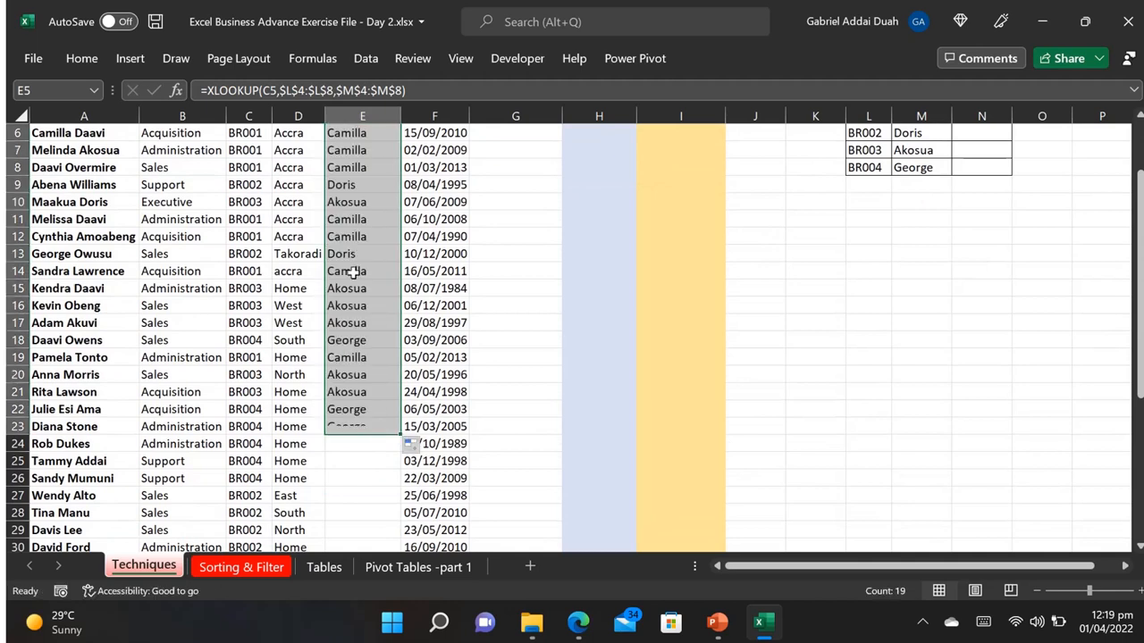
double_click(401, 434)
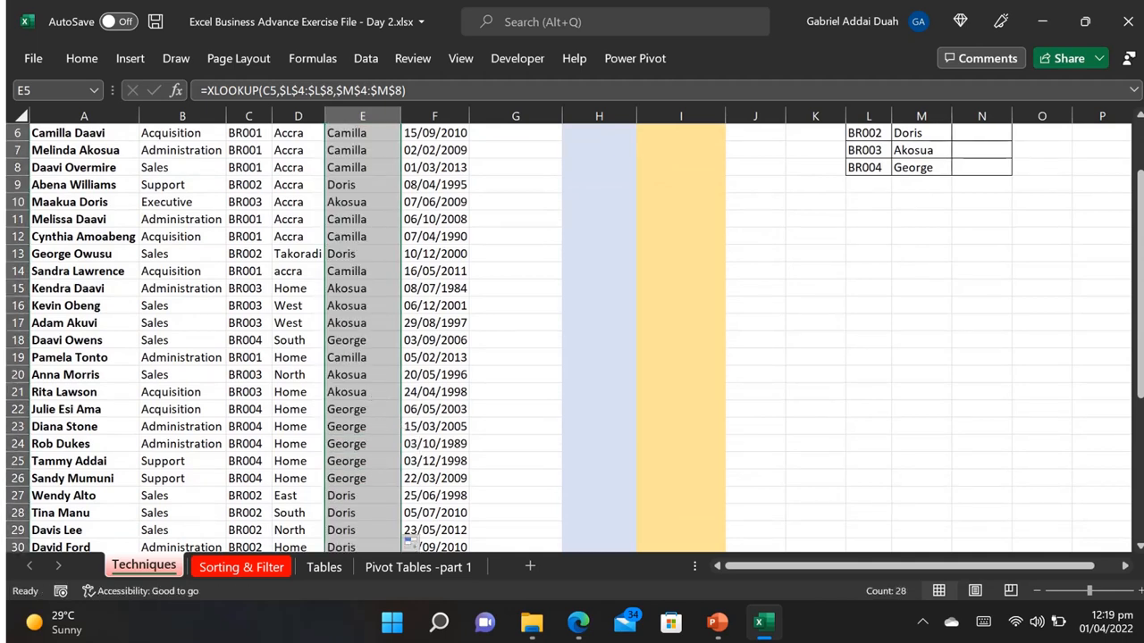
left_click_drag(1140, 388, 1140, 340)
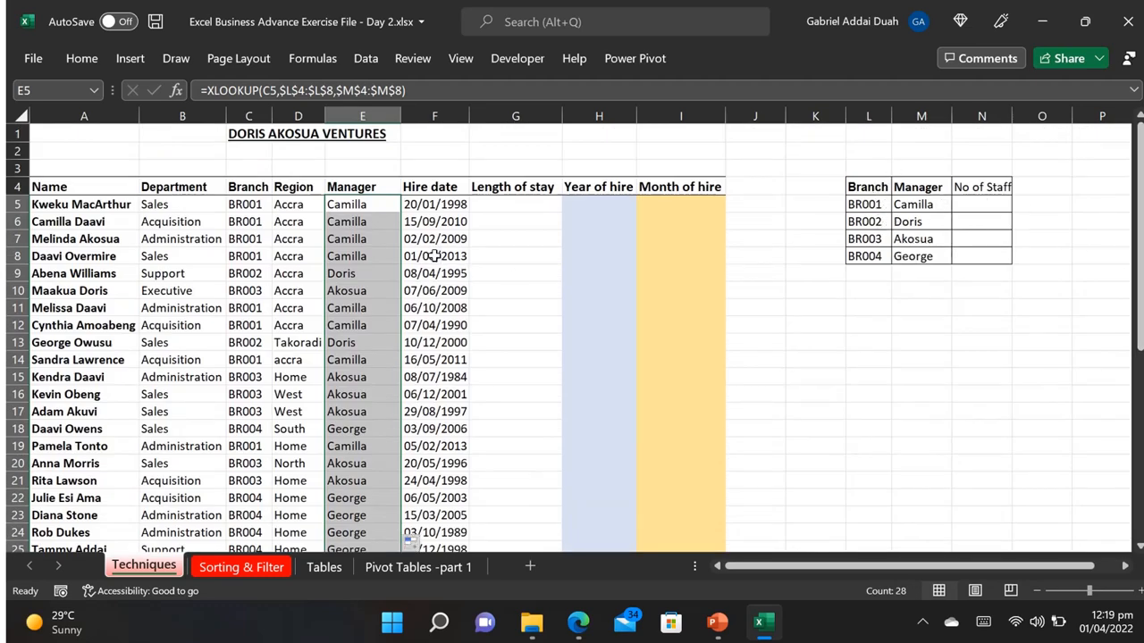
Step: Enter =DATEDIF(F5,TODAY(),"Y") in G5 to calculate the first employee's length of stay in years
left_click(500, 202)
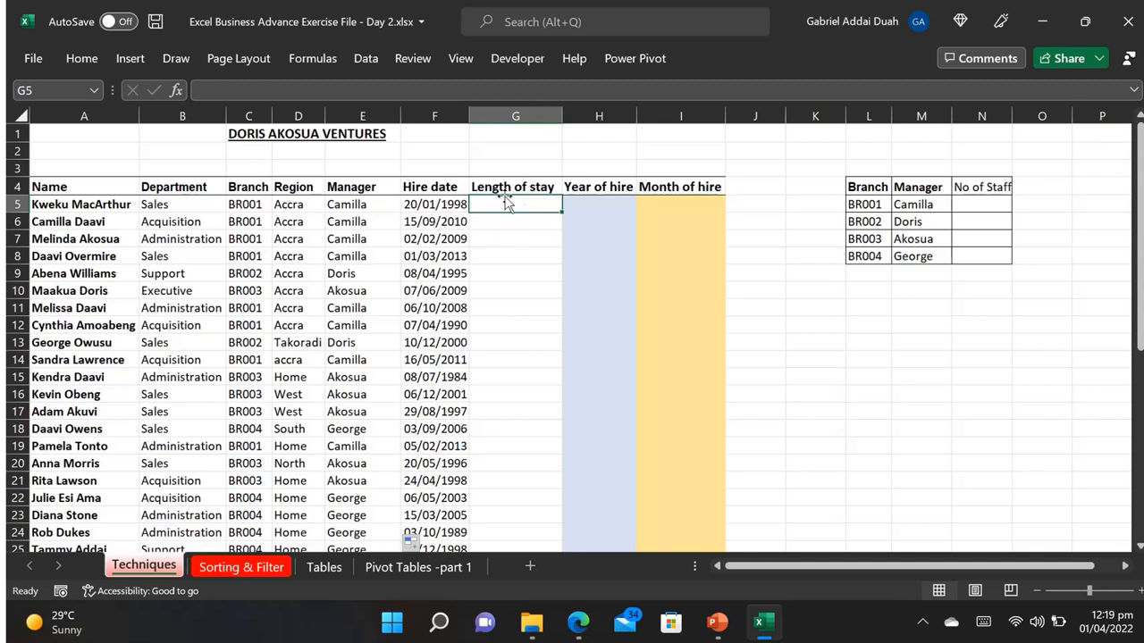
type("=")
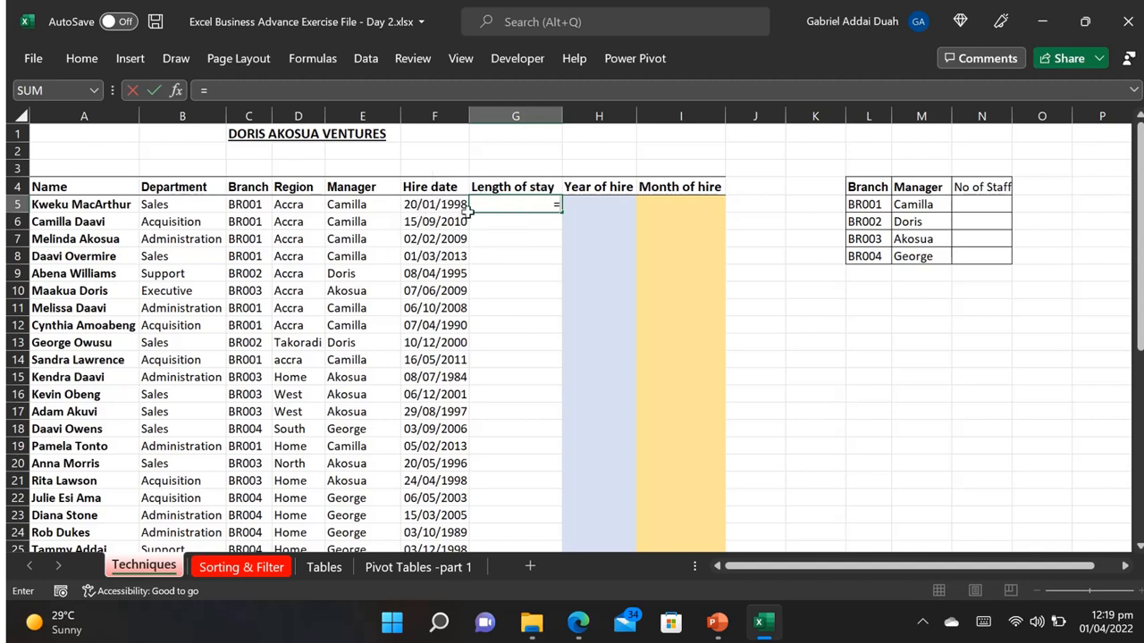
type("DAT")
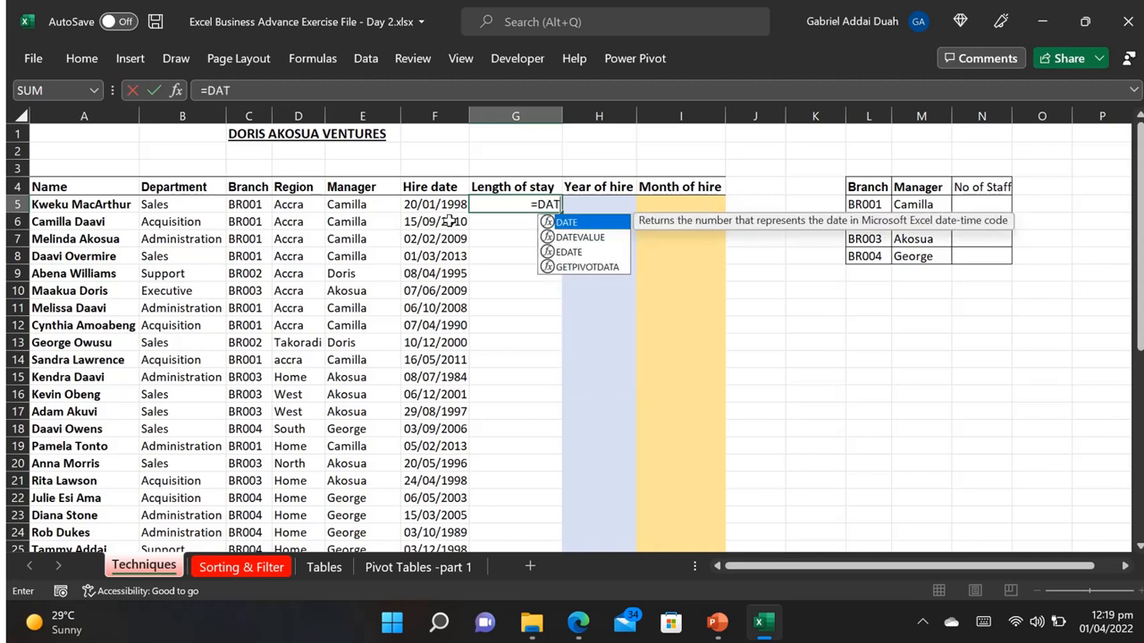
type("EDIF")
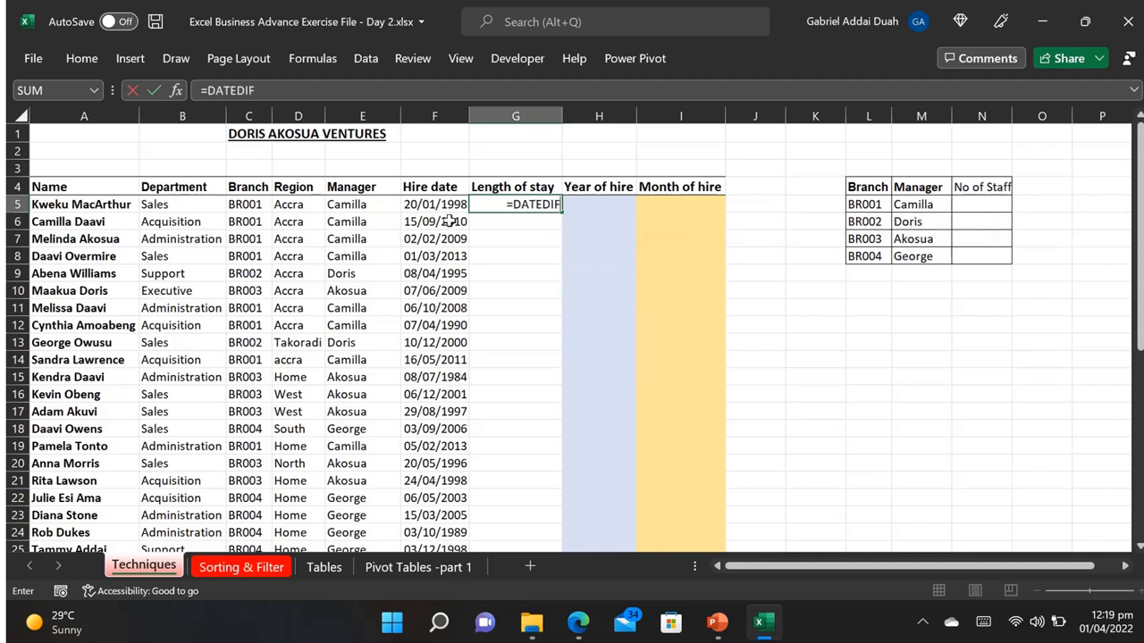
type("(")
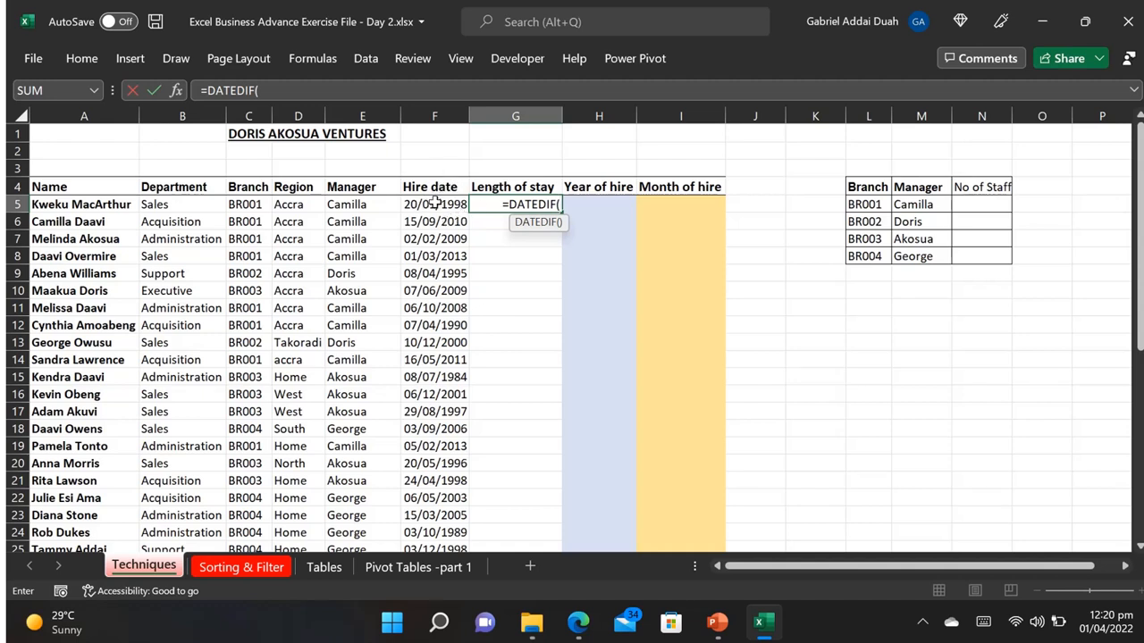
left_click(434, 203)
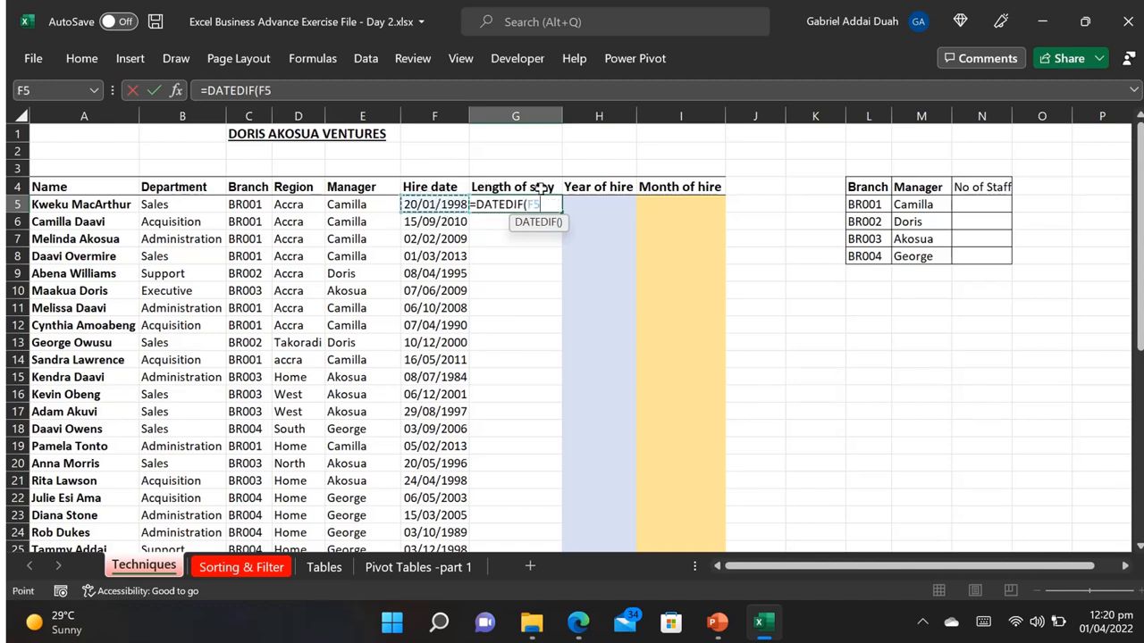
type(",")
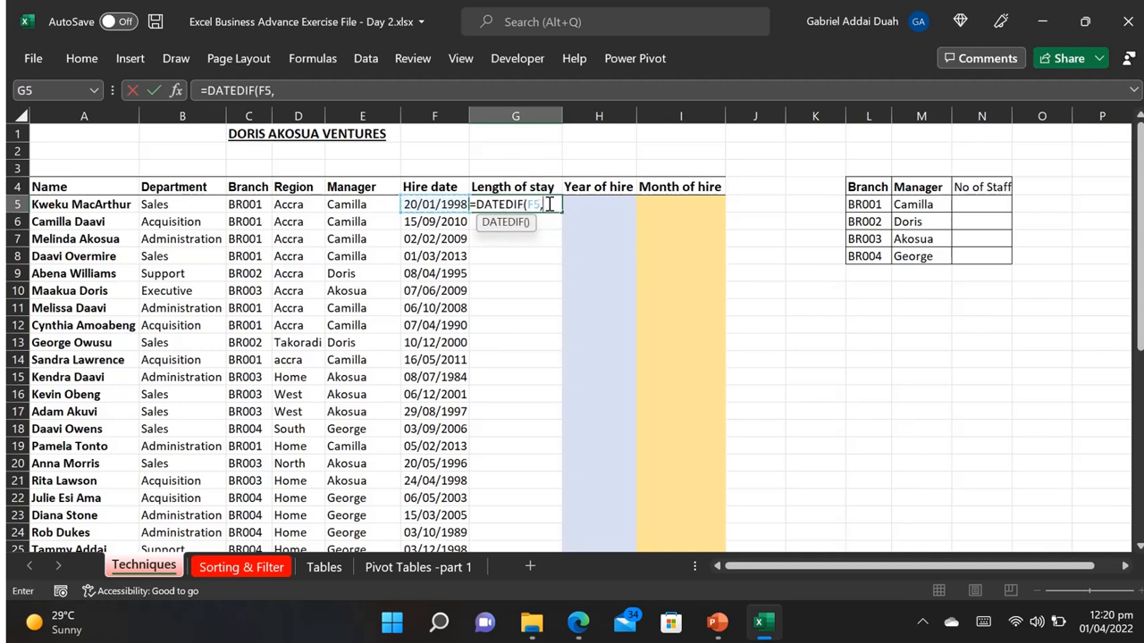
type("TODA")
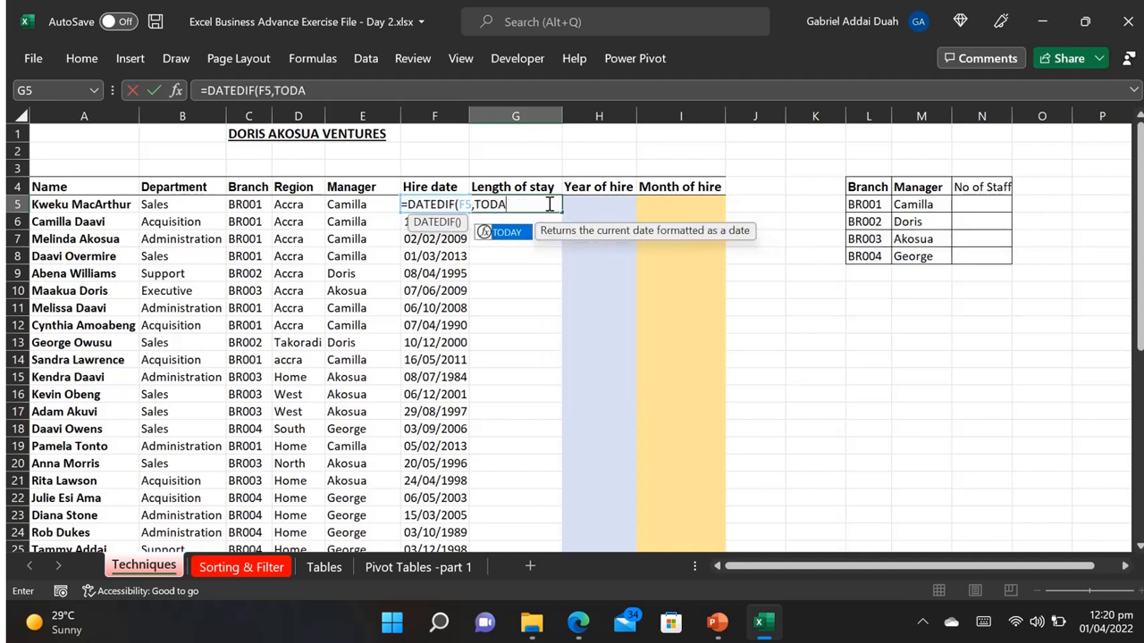
type("Y(),\"Y")
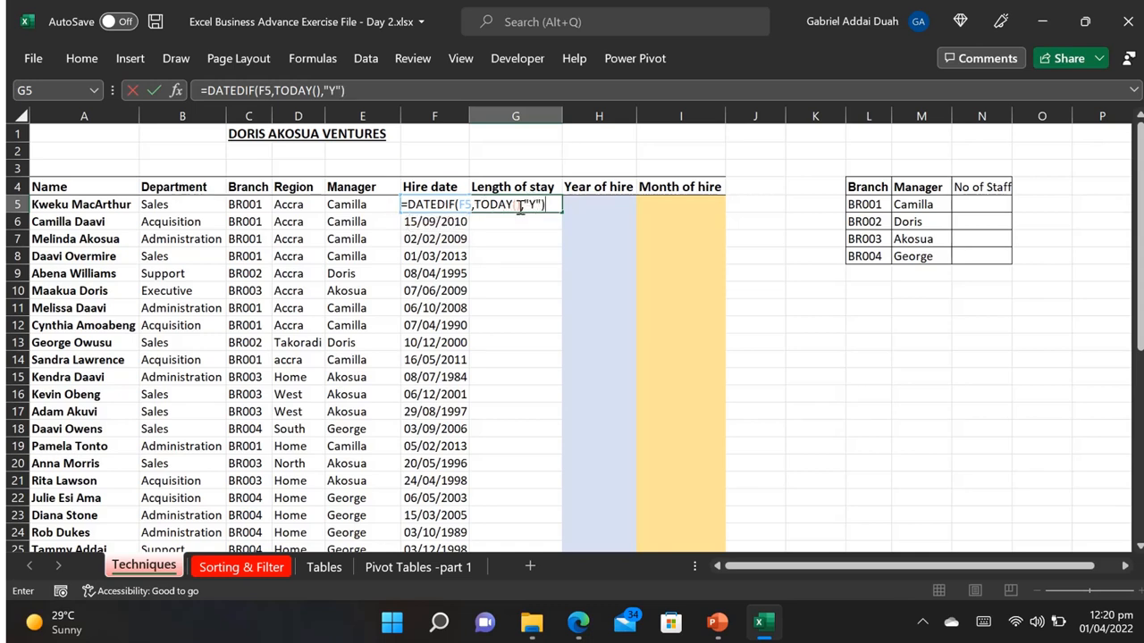
key("ctrl+Return")
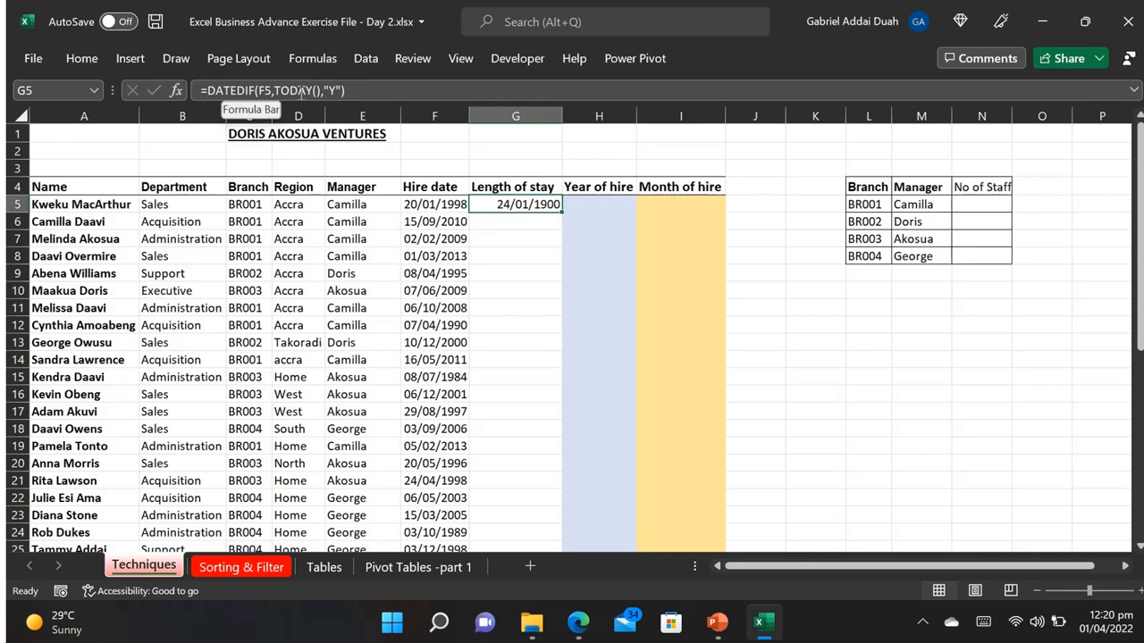
Step: Format G5 as General and copy its formula down the Length of stay column
left_click(83, 61)
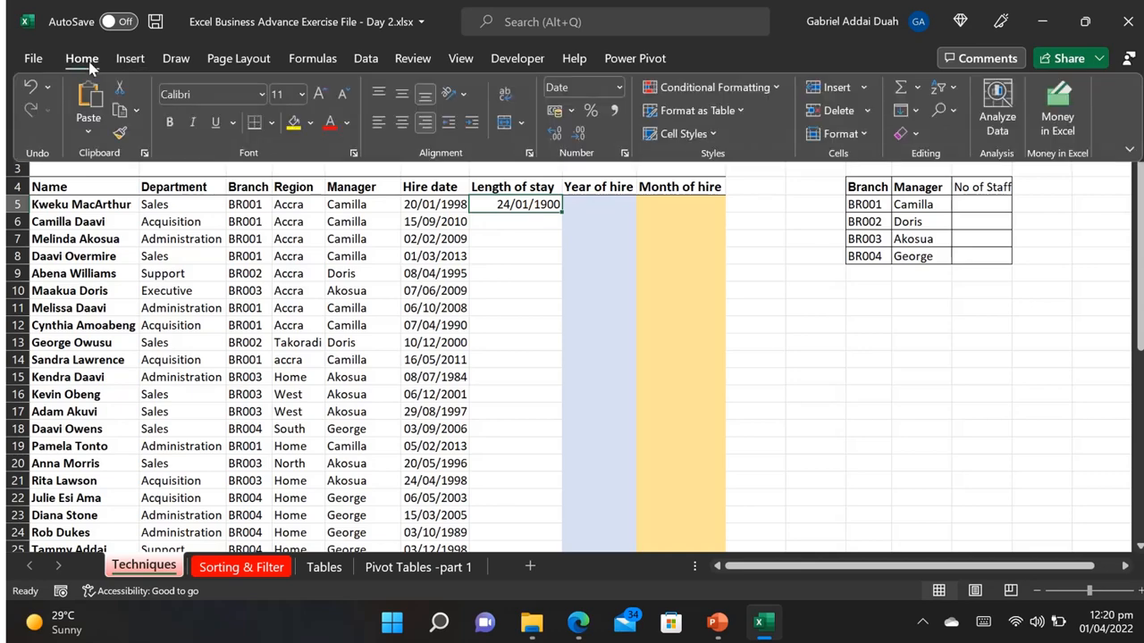
left_click(620, 90)
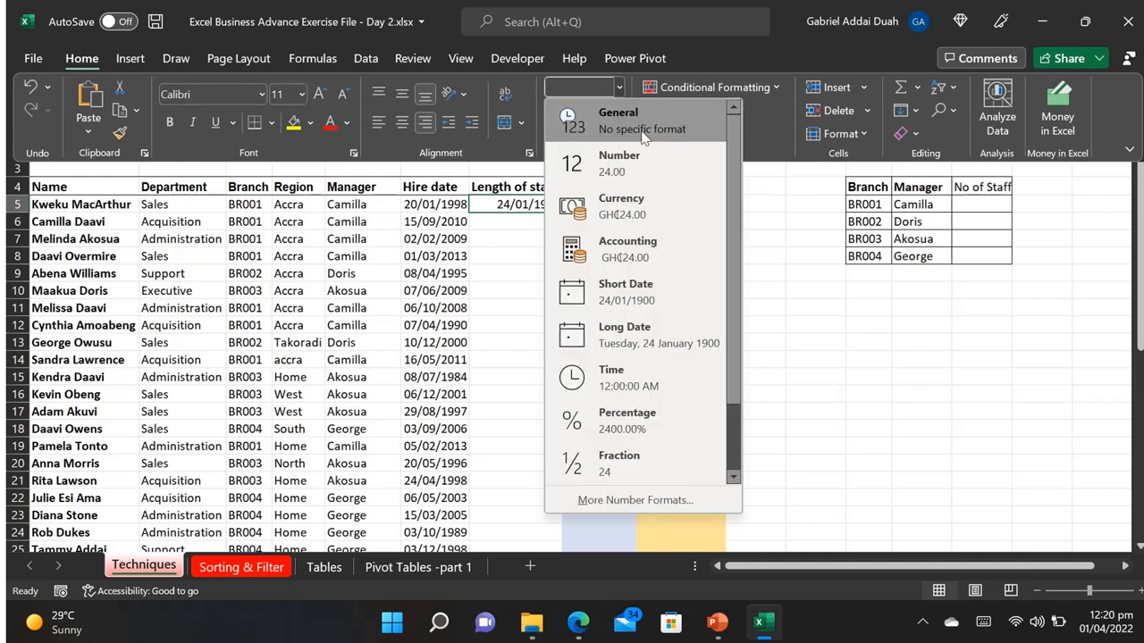
left_click(643, 130)
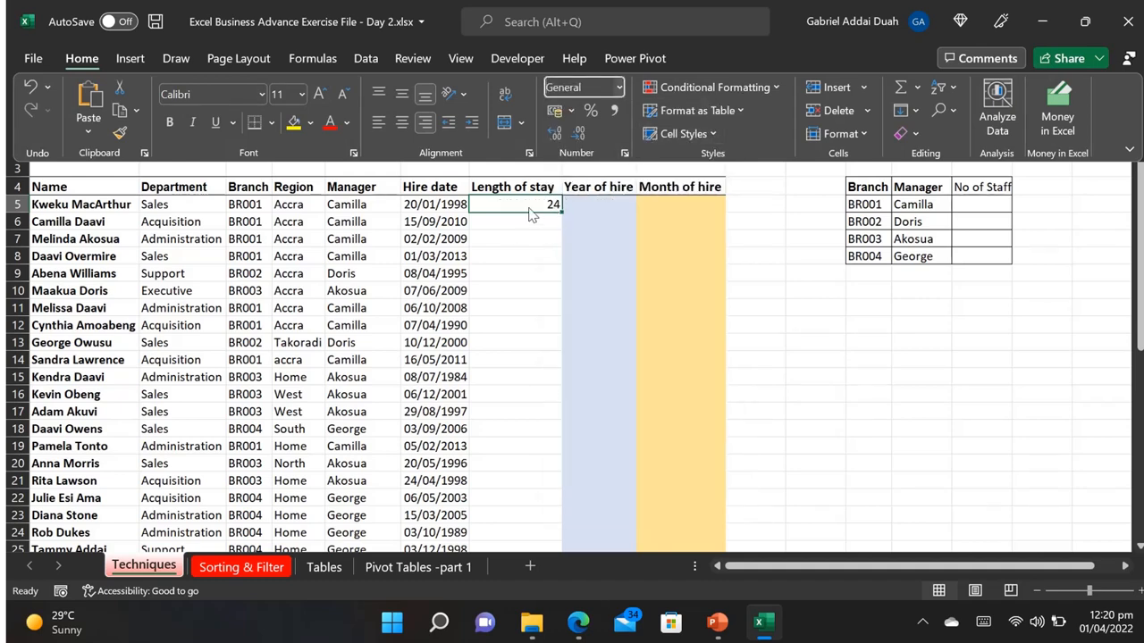
left_click(543, 251)
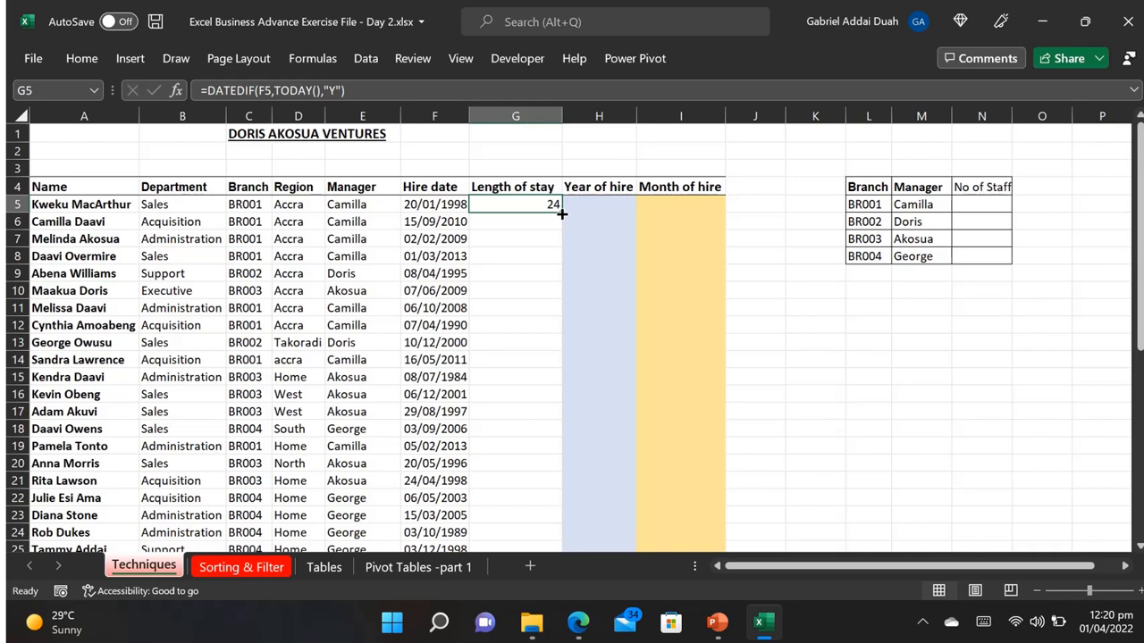
double_click(561, 214)
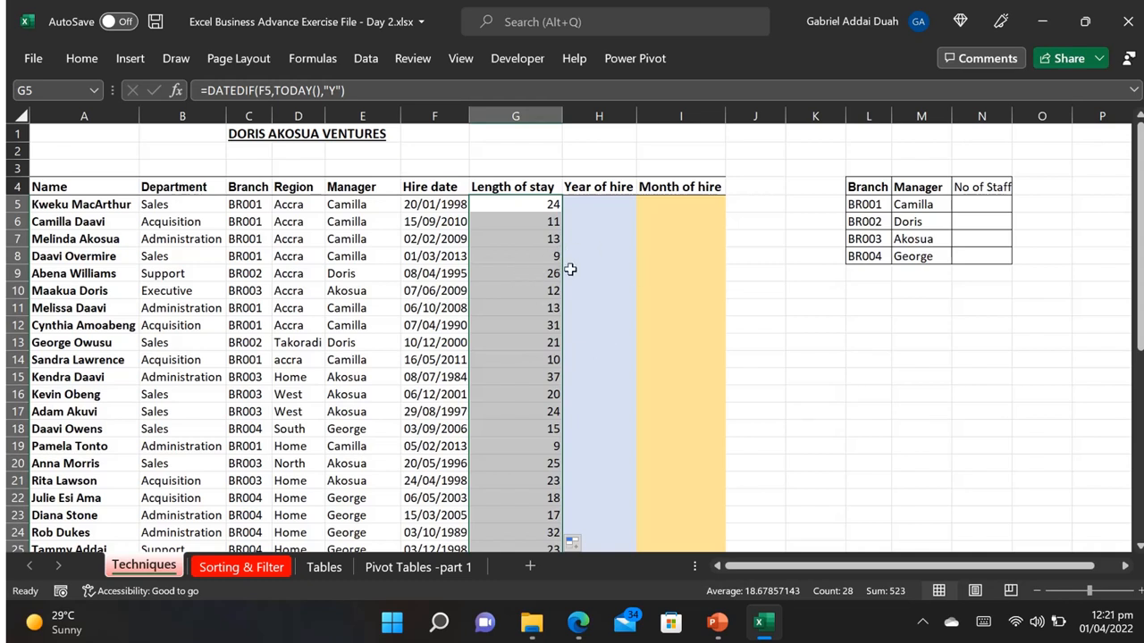
Step: Change the Year of hire header in H4 to "DAYS of hire" and widen column H to fit it
left_click(597, 209)
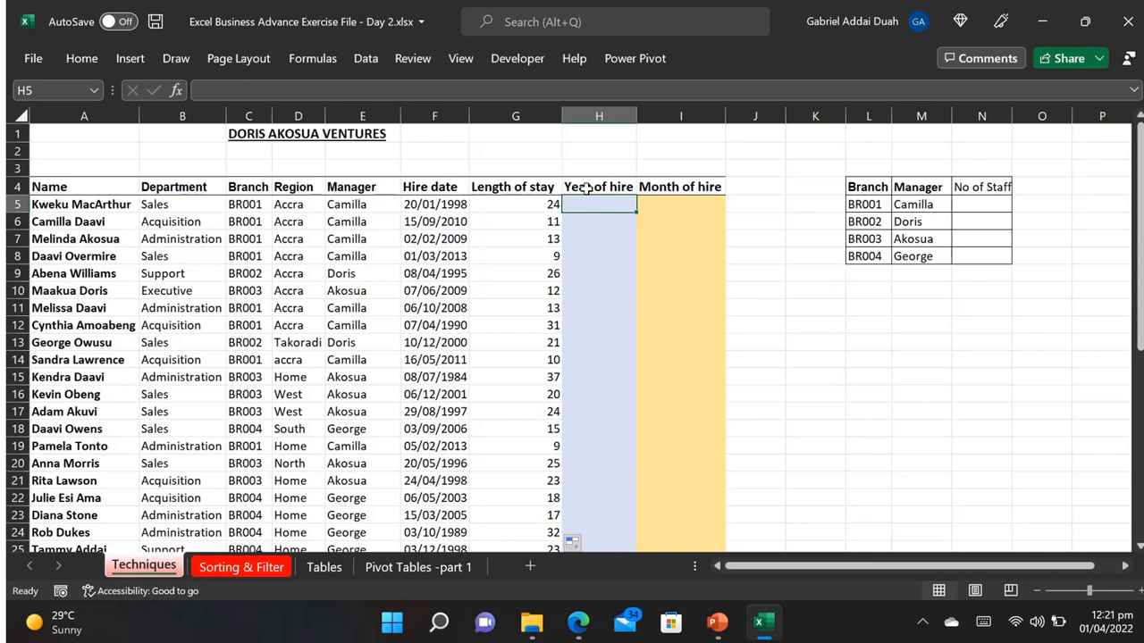
left_click(584, 187)
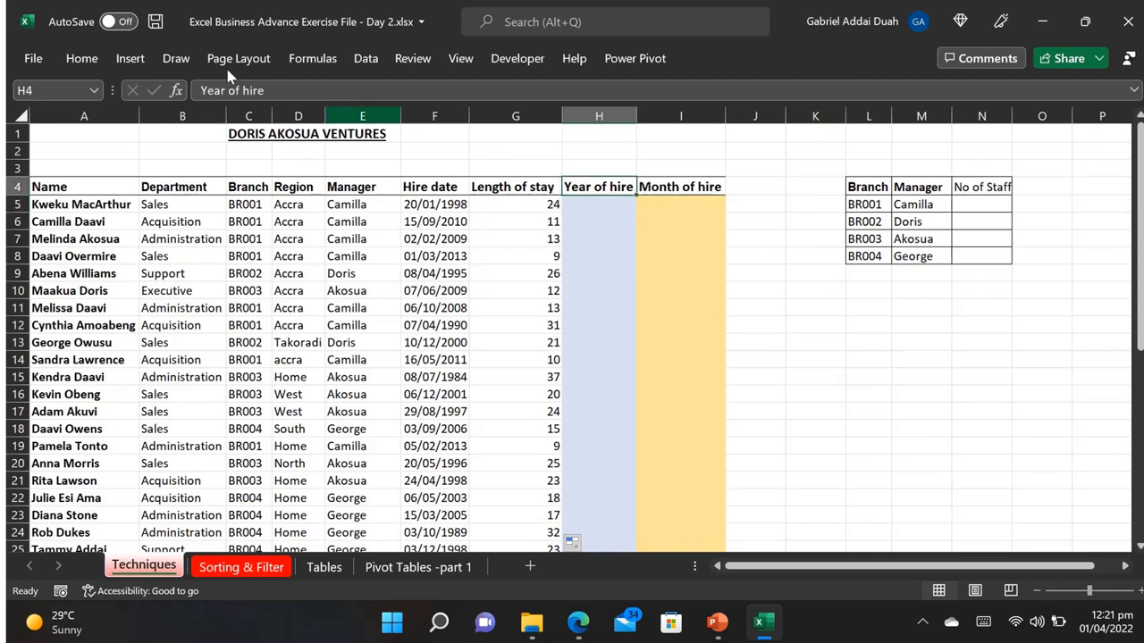
left_click_drag(228, 91, 195, 90)
type("DAYS")
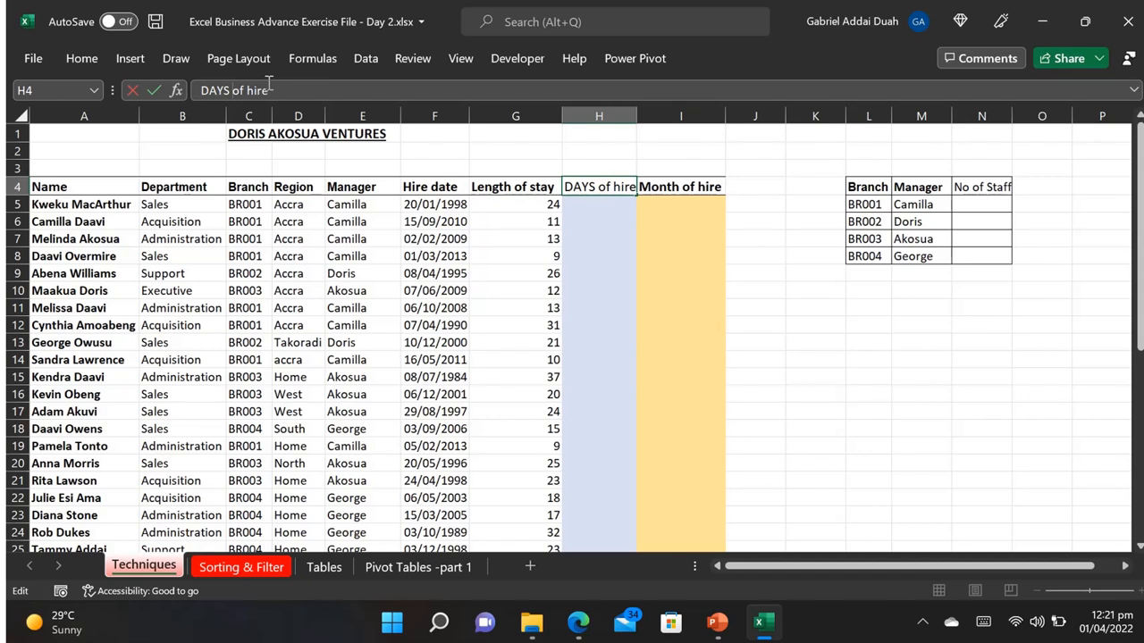
key("Return")
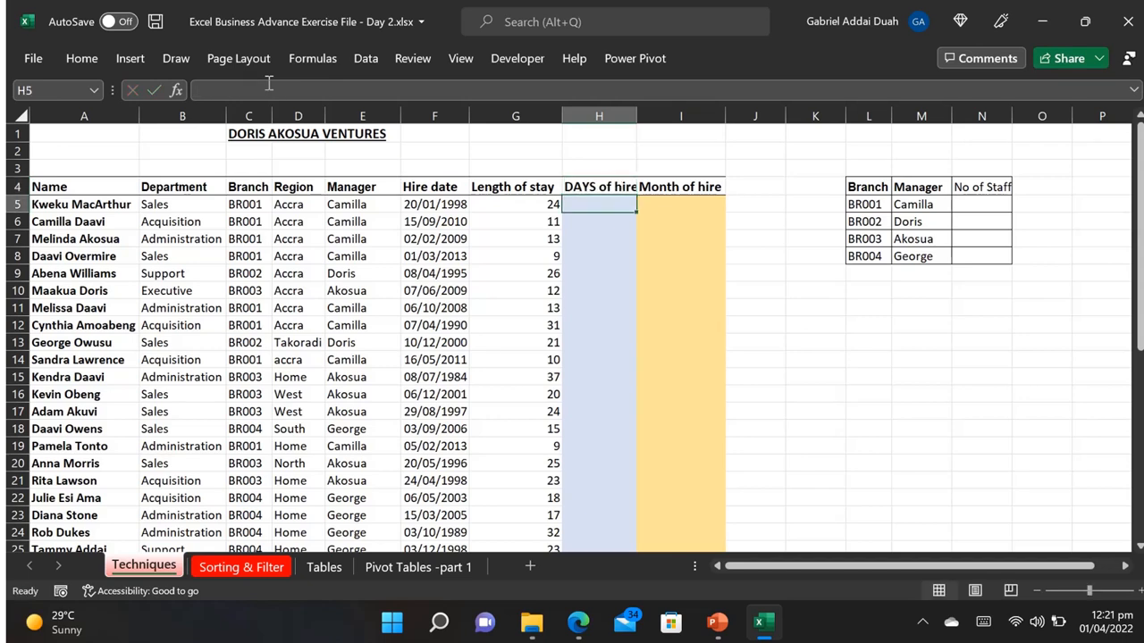
left_click_drag(637, 114, 646, 114)
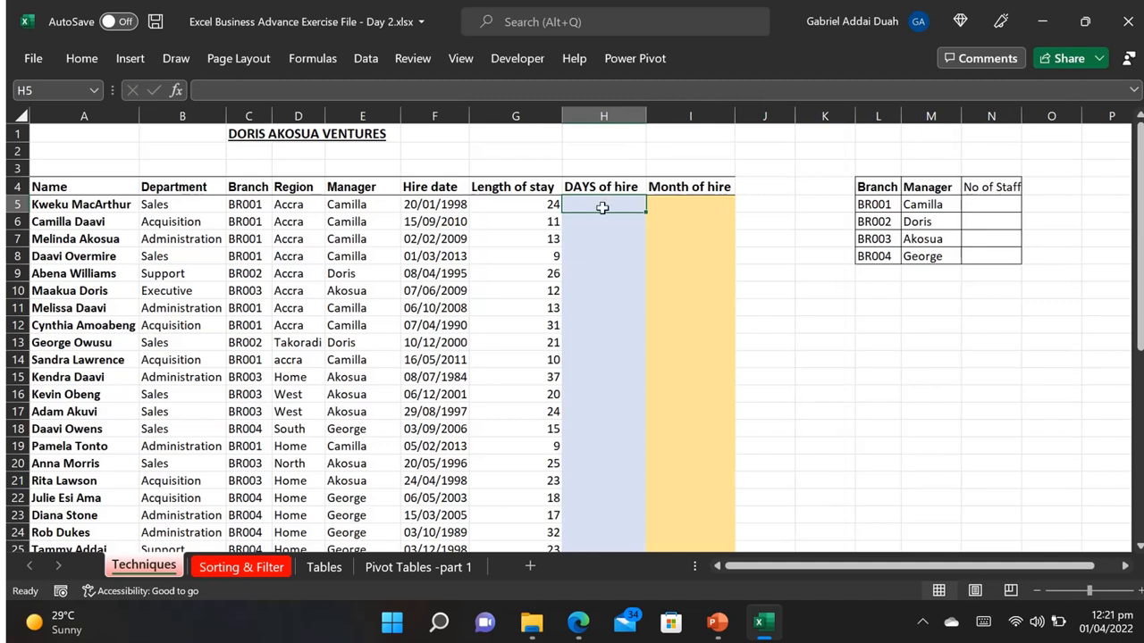
Step: Enter =DATEDIF(F5,TODAY(),"D") in H5 to calculate the first employee's days since hire
type("=DA")
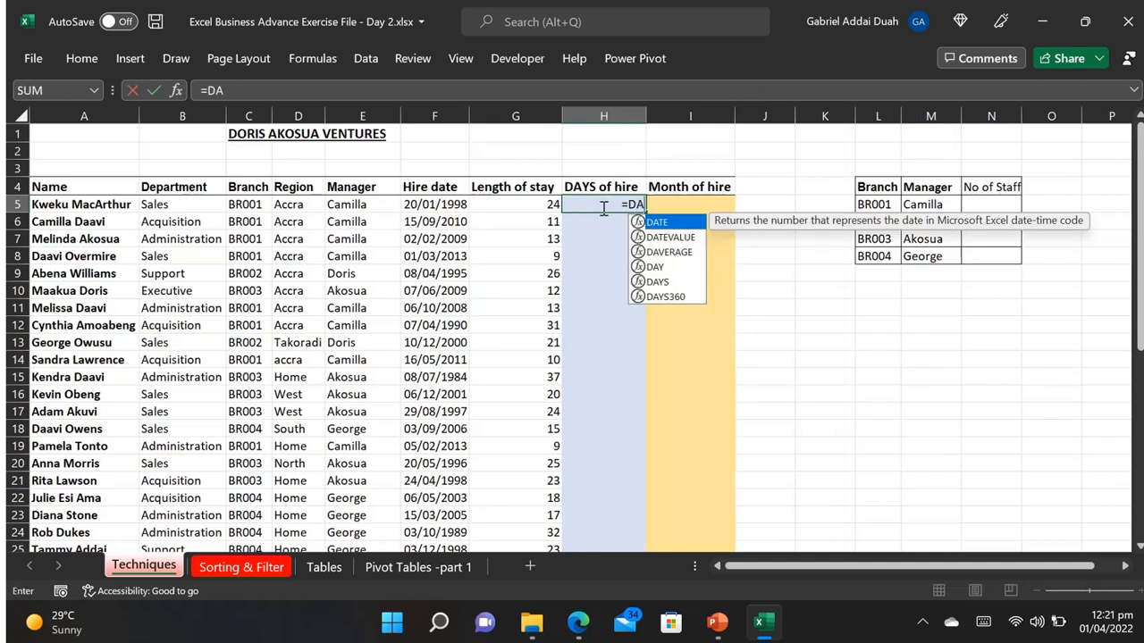
type("TEDIF")
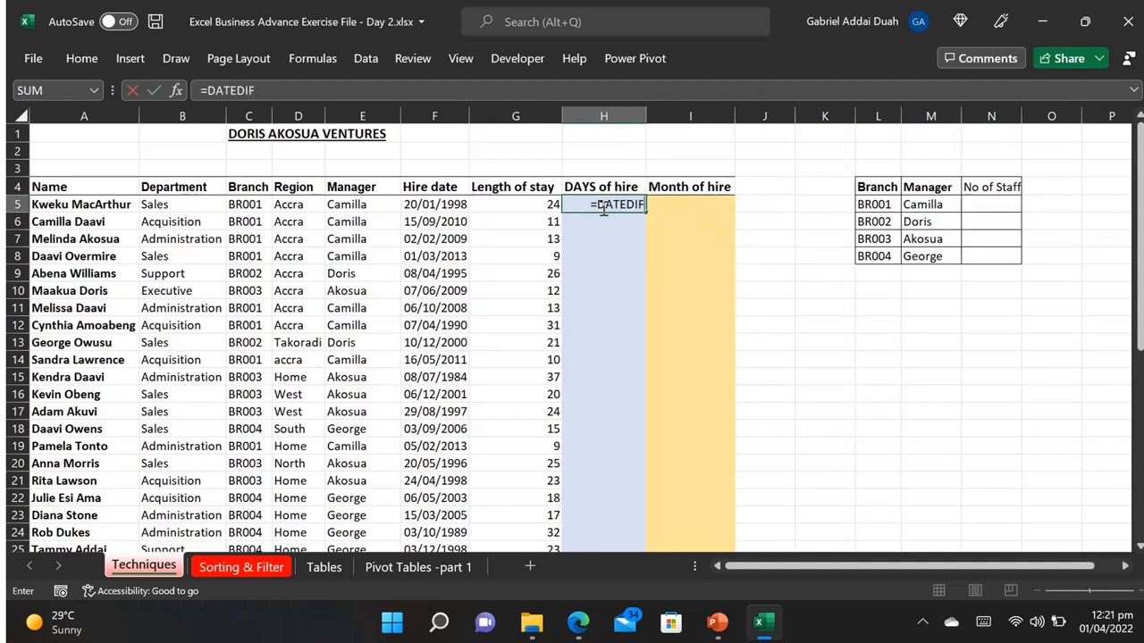
type("(")
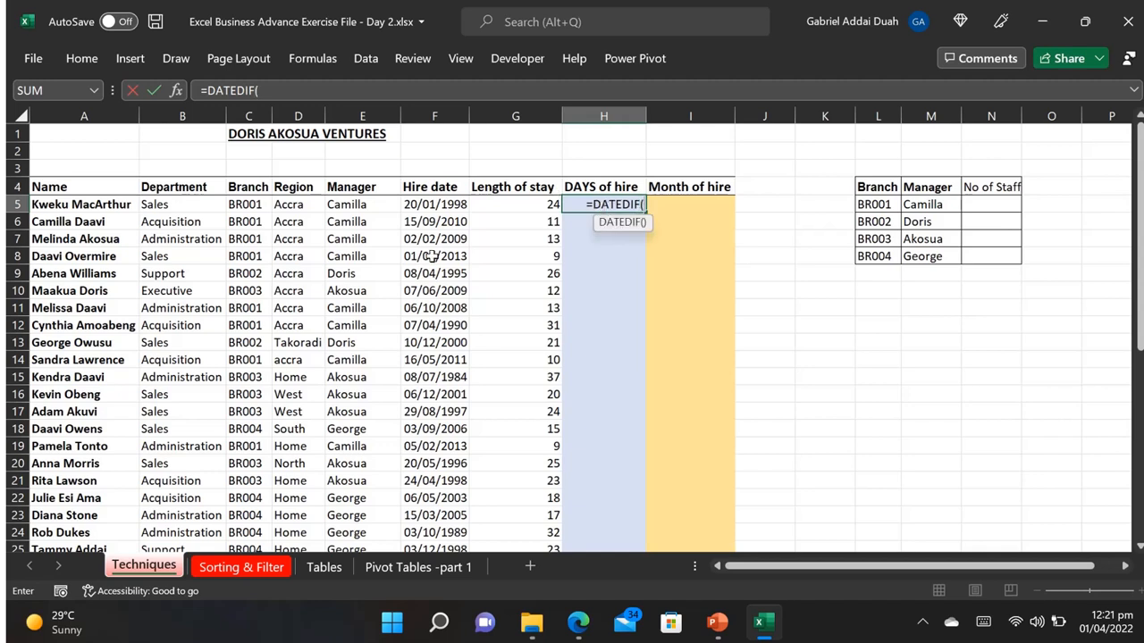
left_click(434, 205)
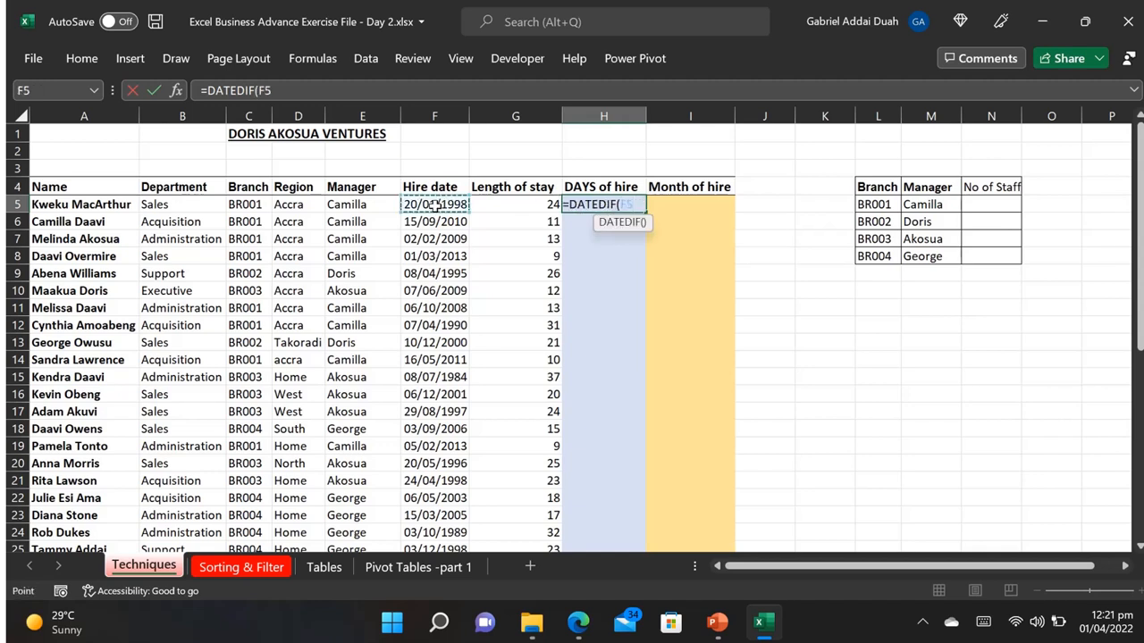
type(",")
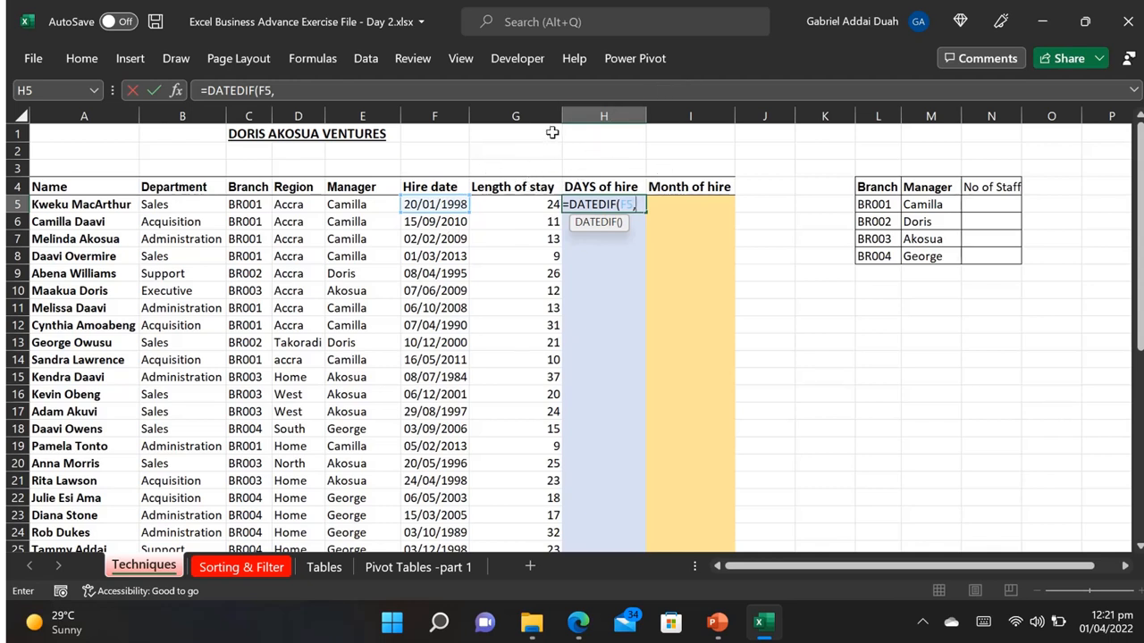
type("TODAY")
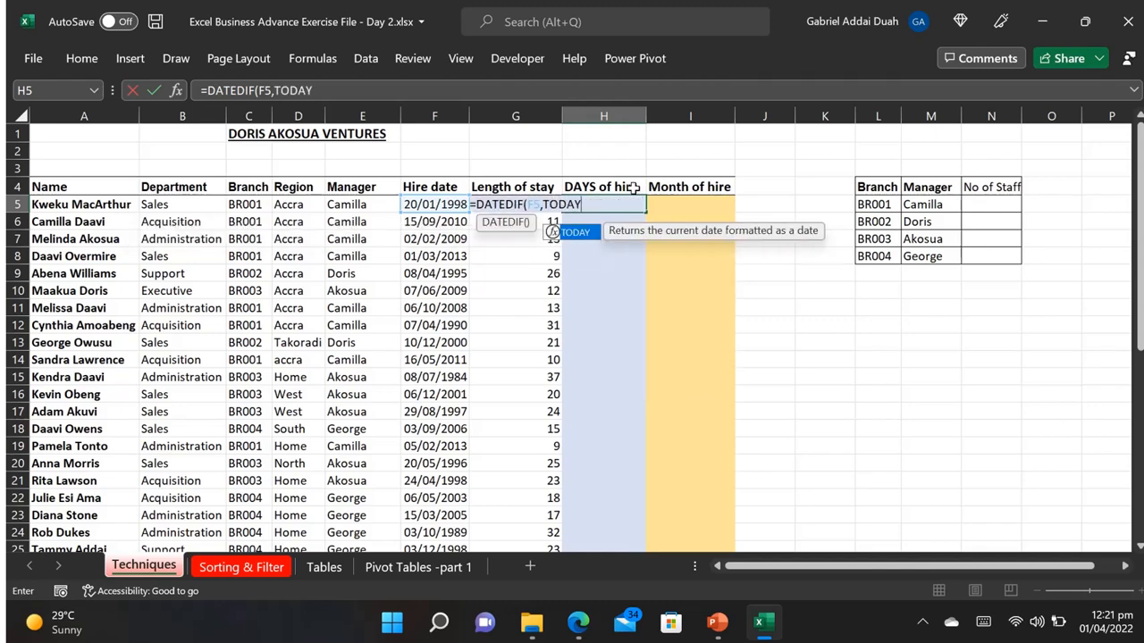
type("(),\"D")
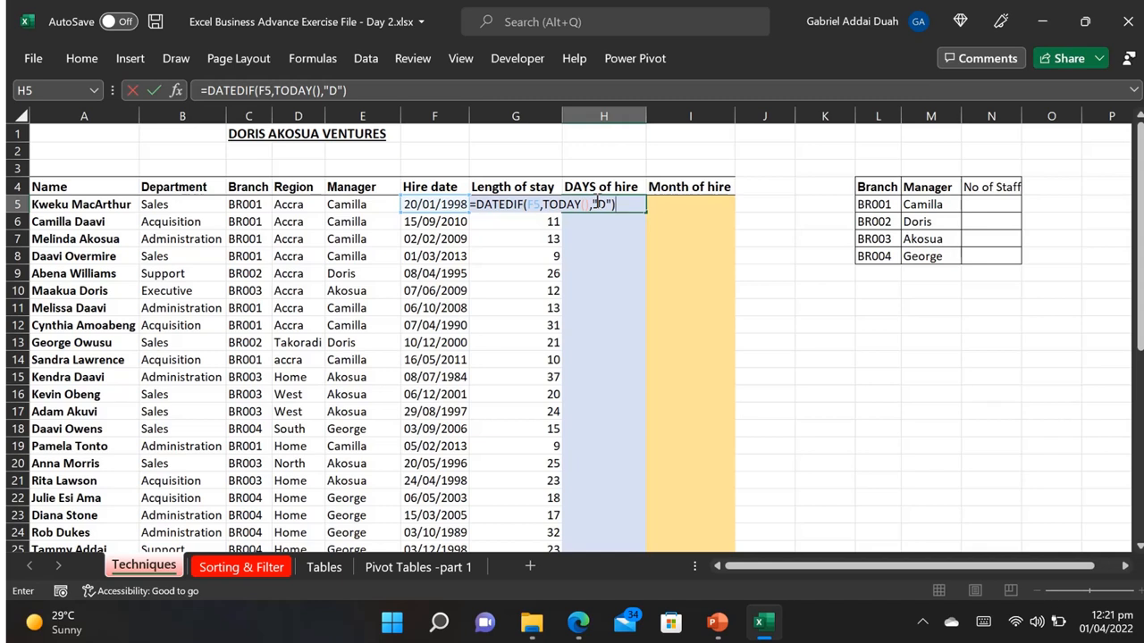
key("Return")
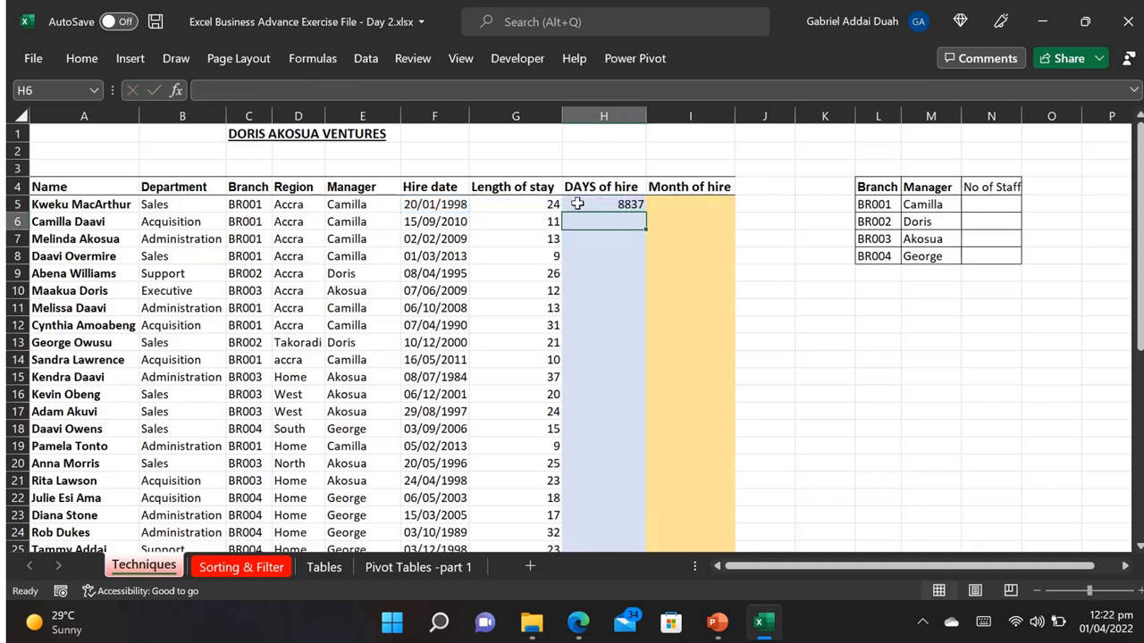
left_click(577, 204)
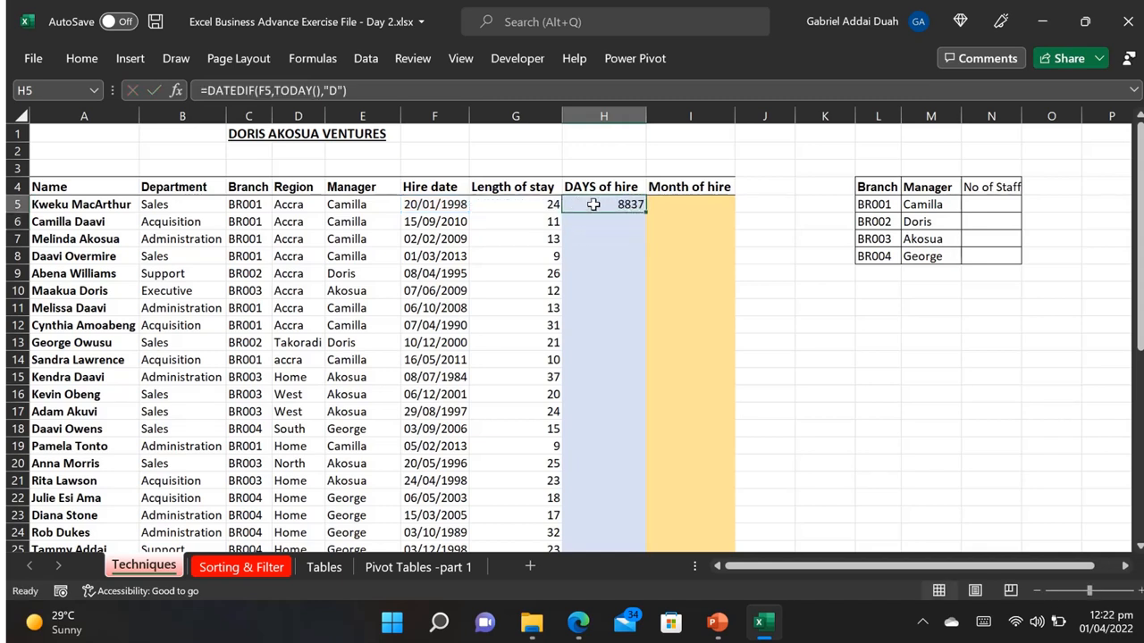
Step: Enter =DATEDIF(F5,TODAY(),"M") in I5 to calculate the first employee's months since hire
left_click(685, 204)
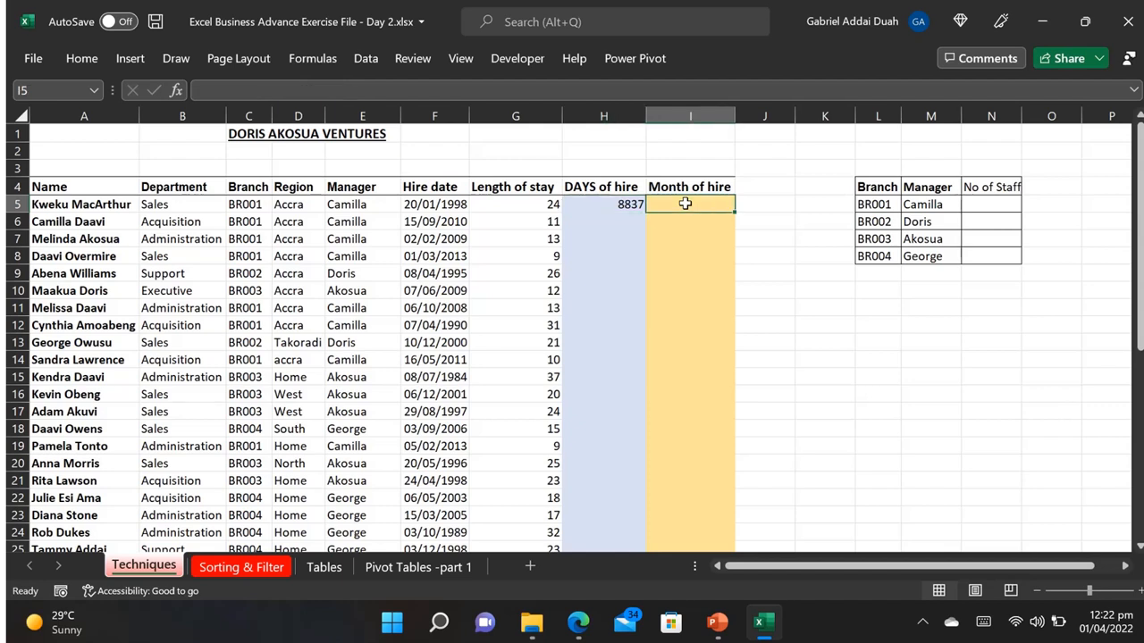
type("=")
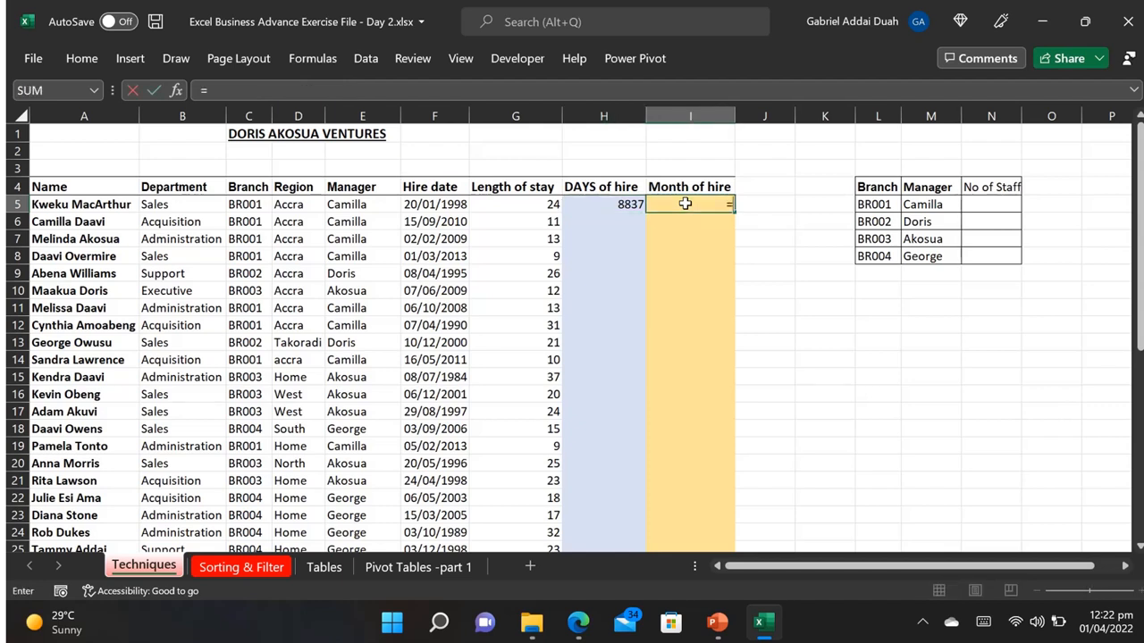
type("DATEDIF")
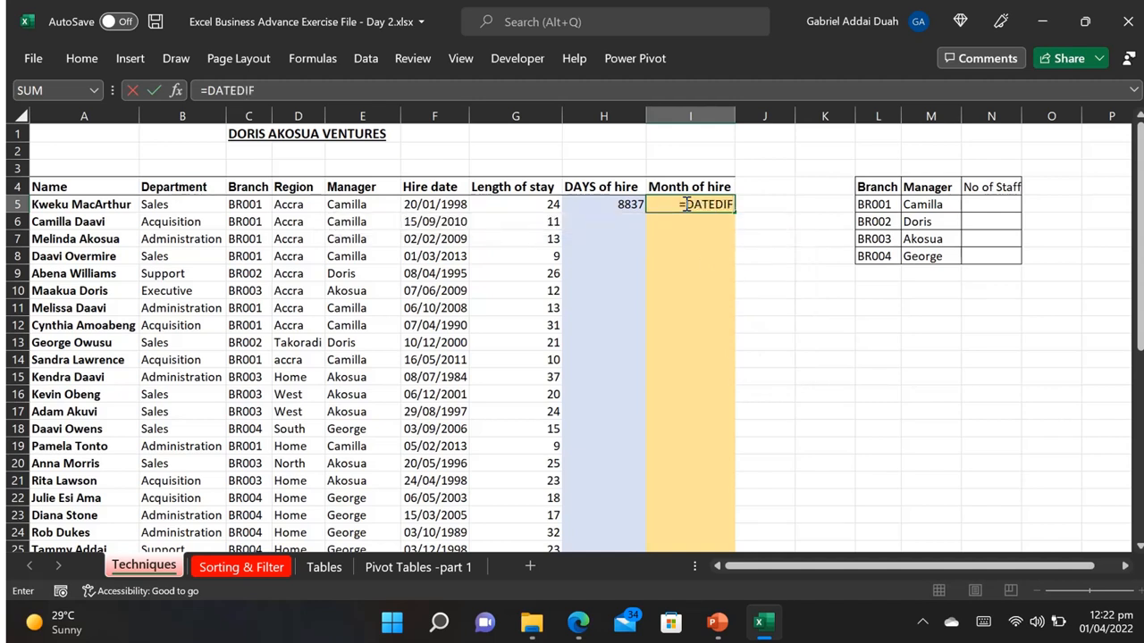
type("(")
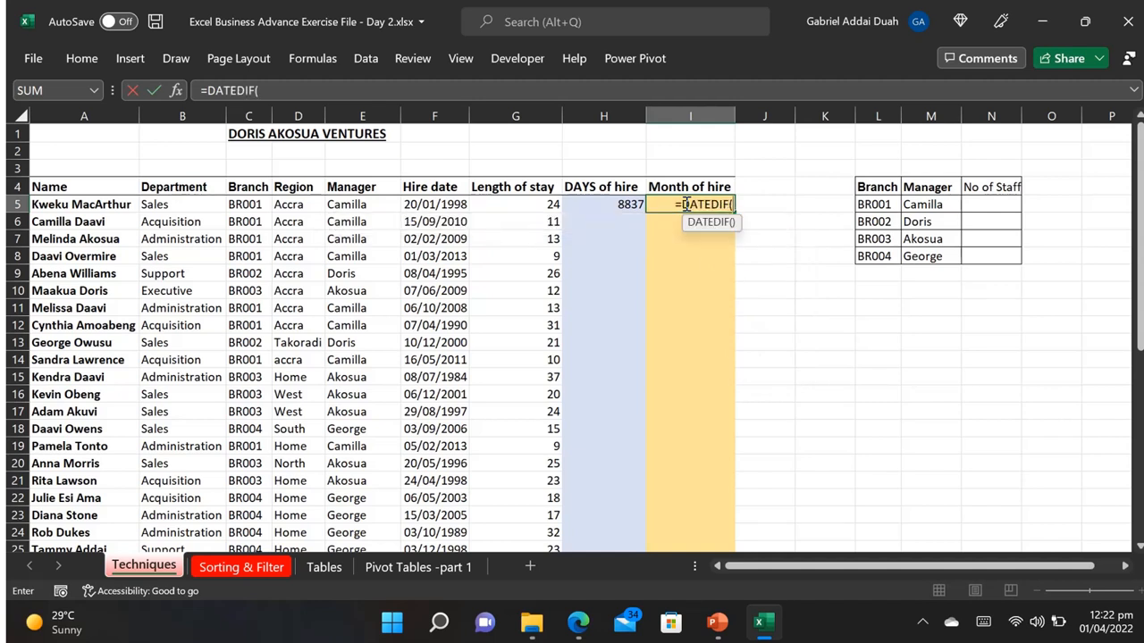
left_click(436, 203)
type(",")
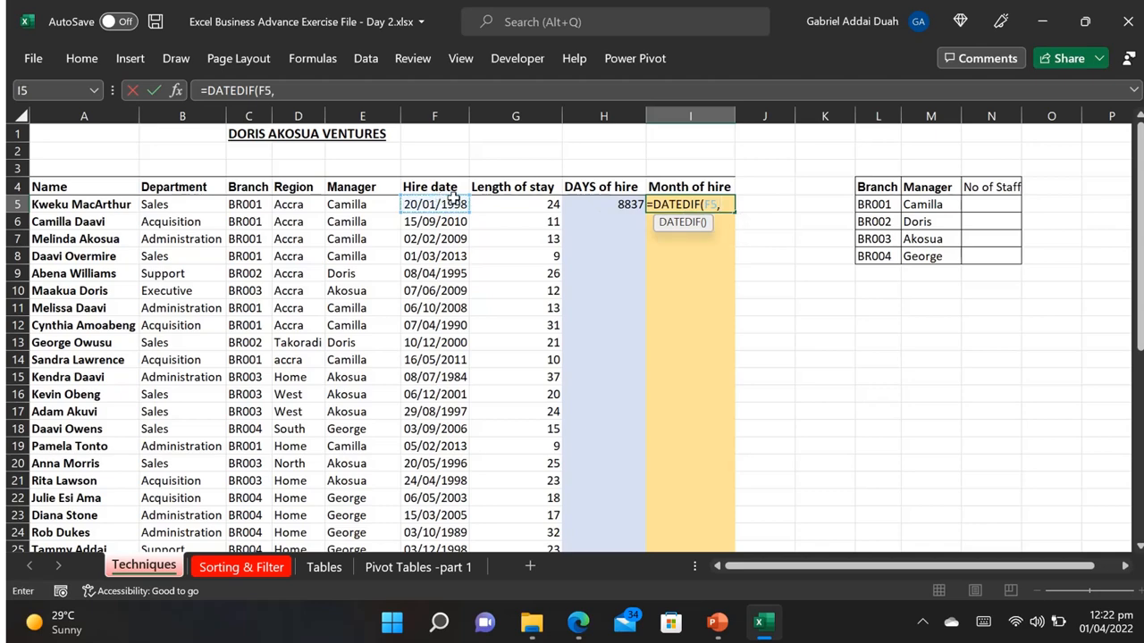
type("T")
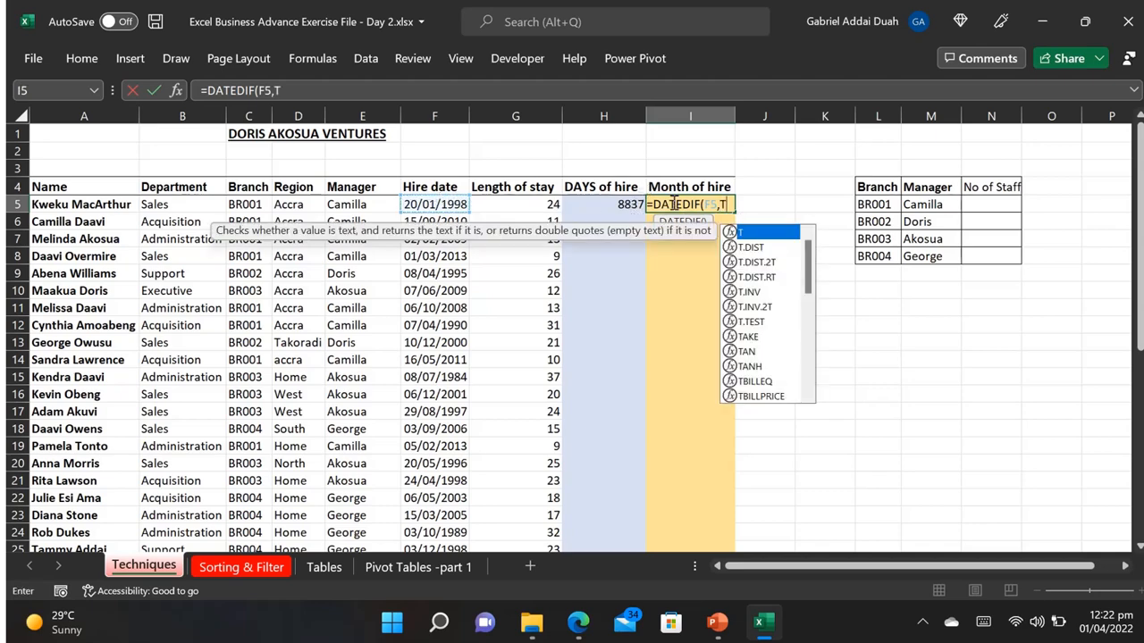
type("ODAY")
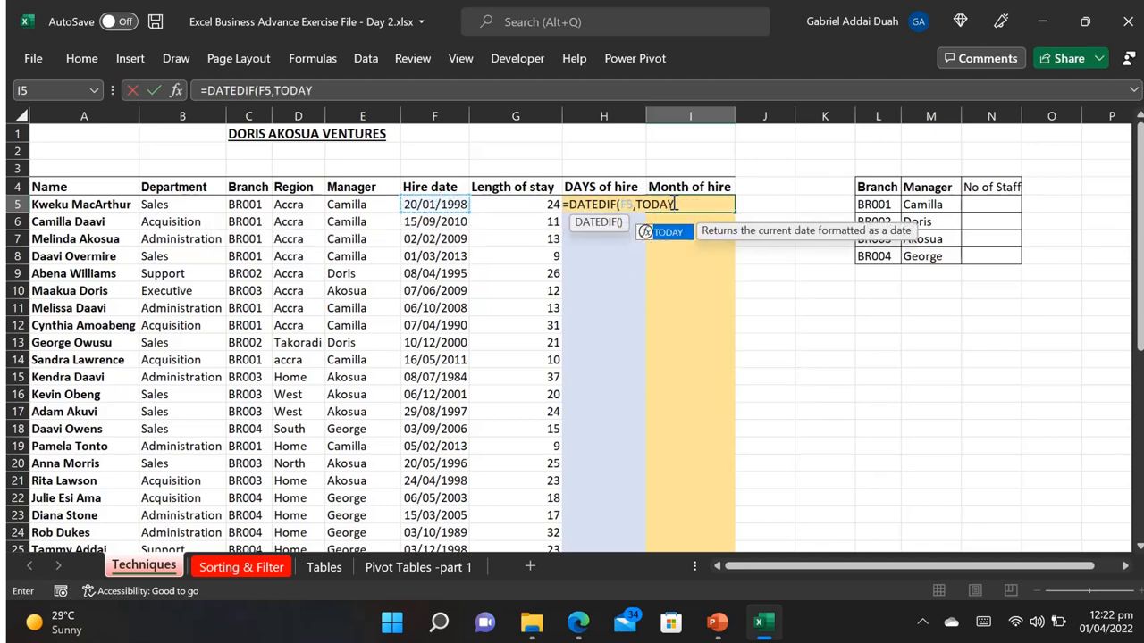
type("(),\"M")
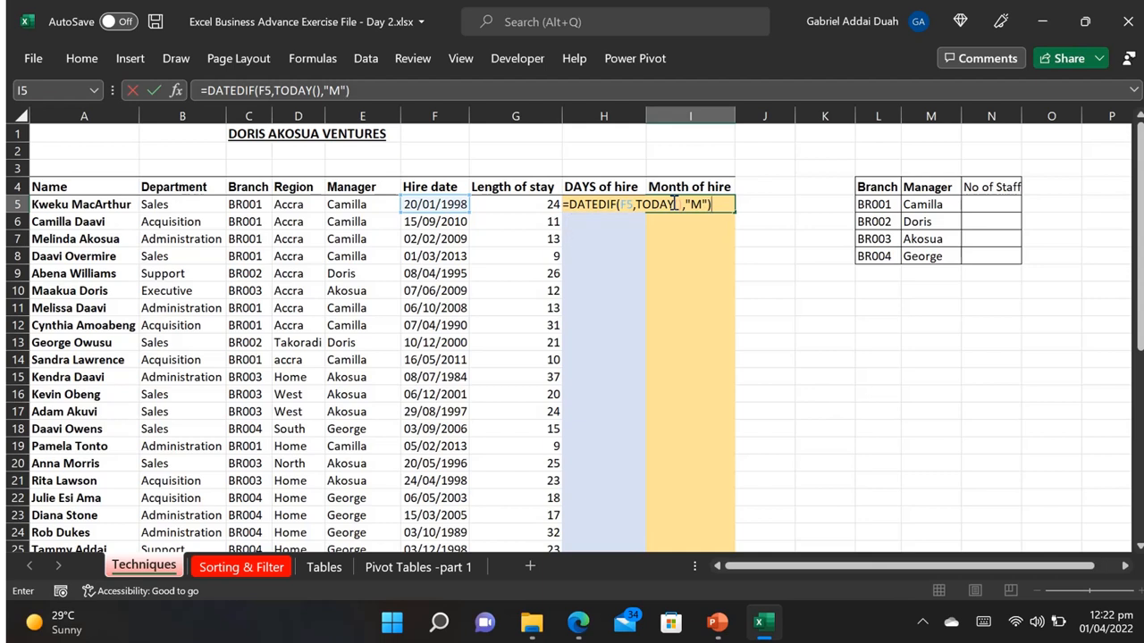
key("Return")
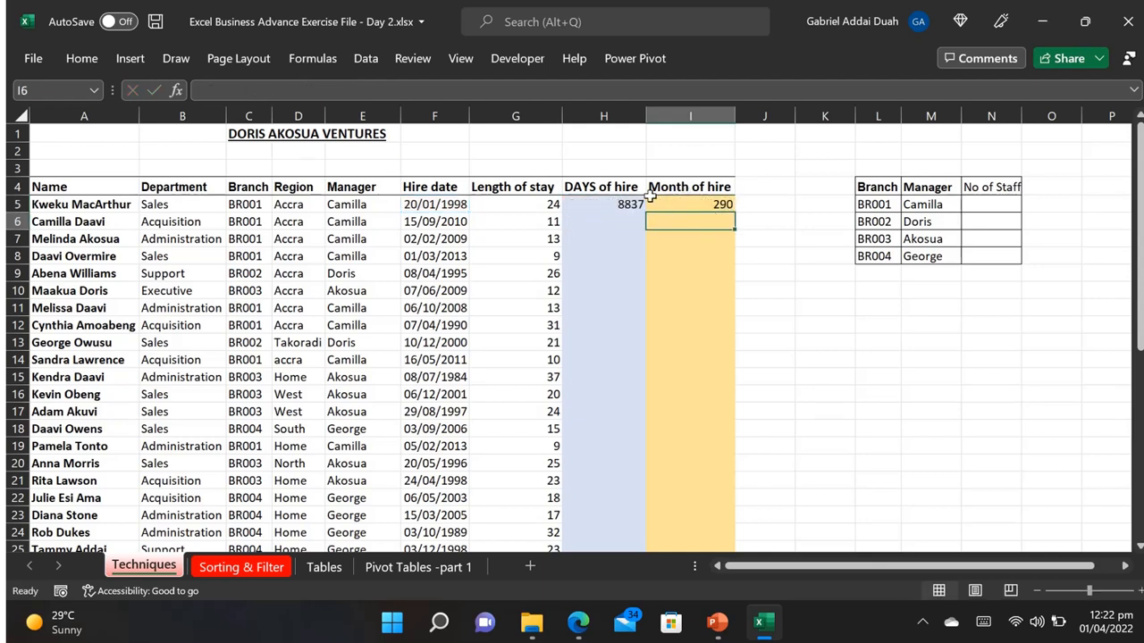
Step: Copy the formulas in H5:I5 down the DAYS of hire and Month of hire columns to the last staff row
left_click(621, 204)
left_click_drag(653, 203, 680, 205)
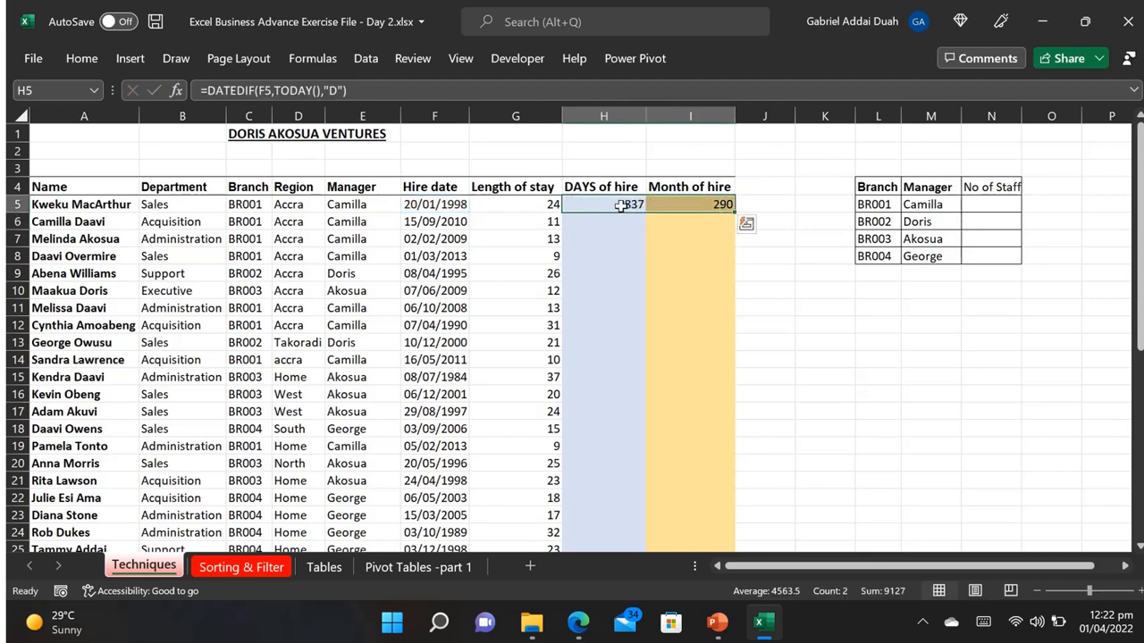
double_click(733, 211)
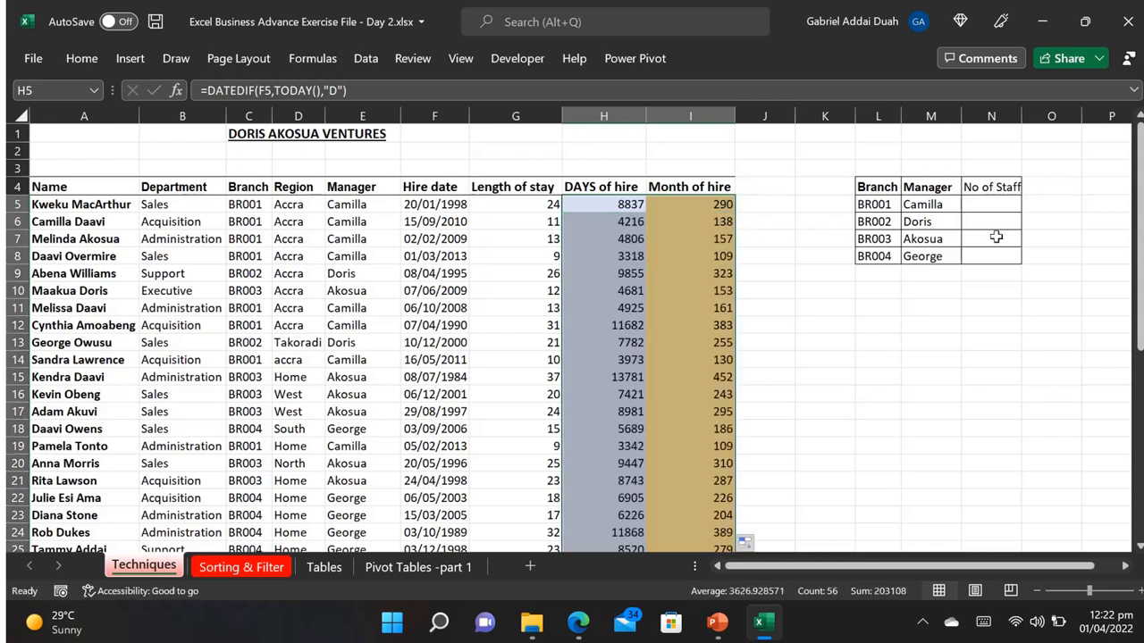
Step: View the number format options for the first employee's length of stay in G5
mouse_move(1137, 230)
left_mouse_down()
mouse_move(1141, 382)
mouse_move(1139, 240)
left_mouse_up()
left_click(501, 203)
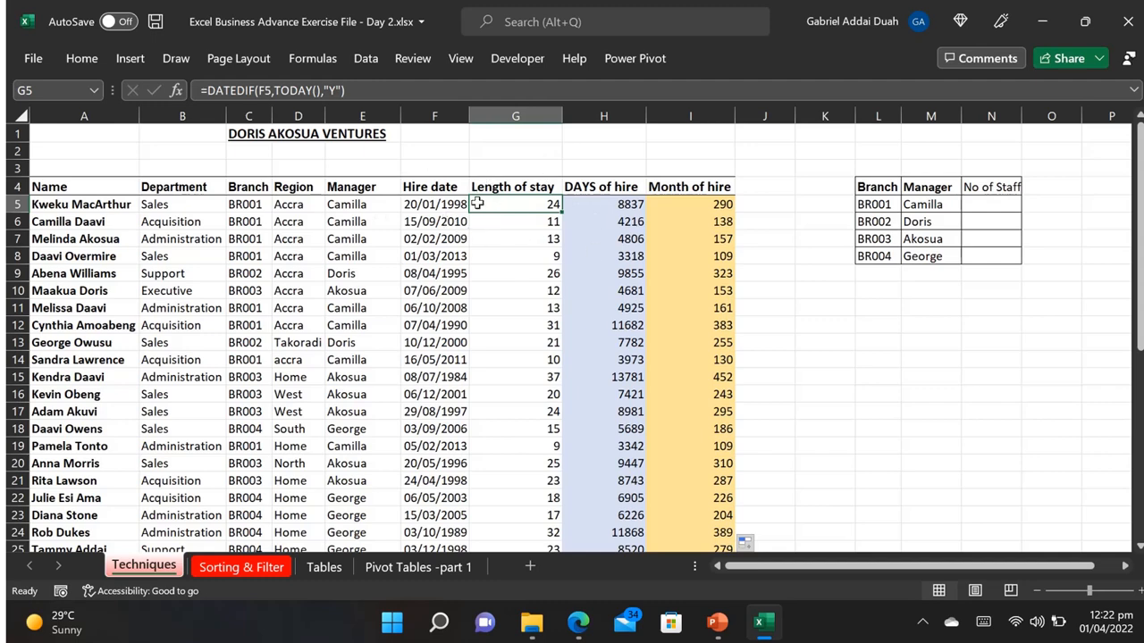
left_click(81, 58)
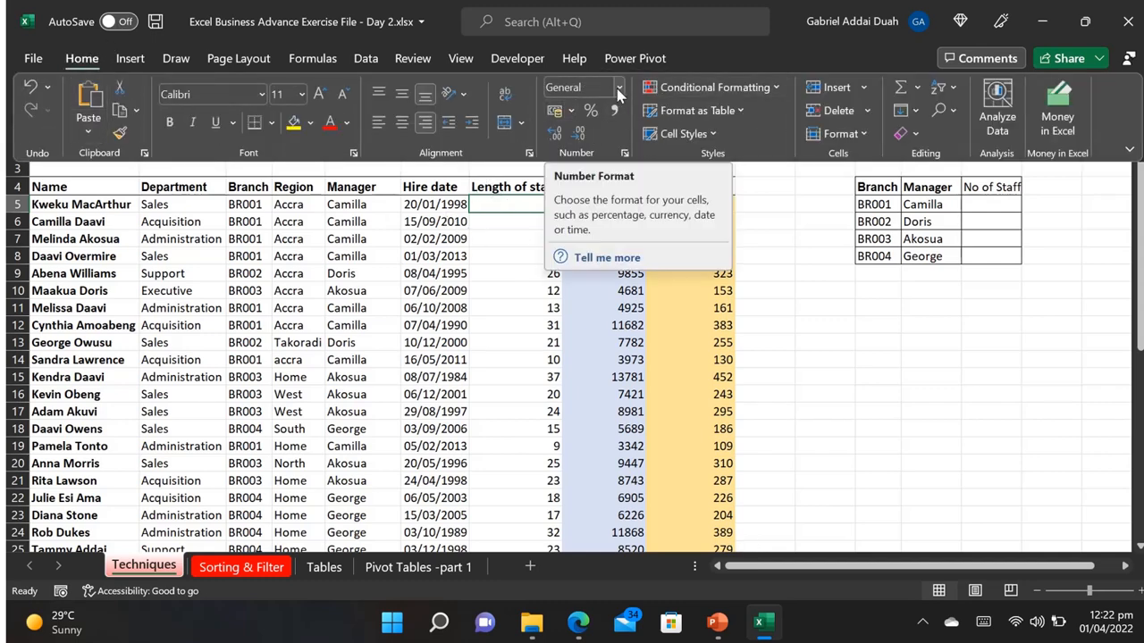
left_click(617, 88)
left_click(475, 226)
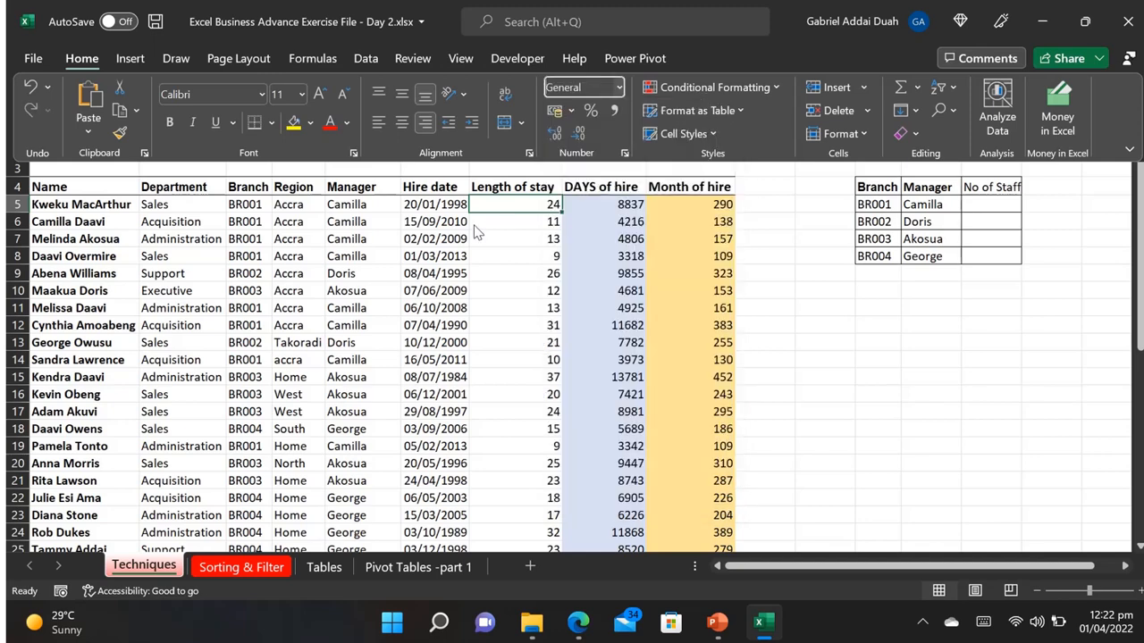
Step: Switch the hire date in F5 to the General format and back to Short Date
left_click(427, 204)
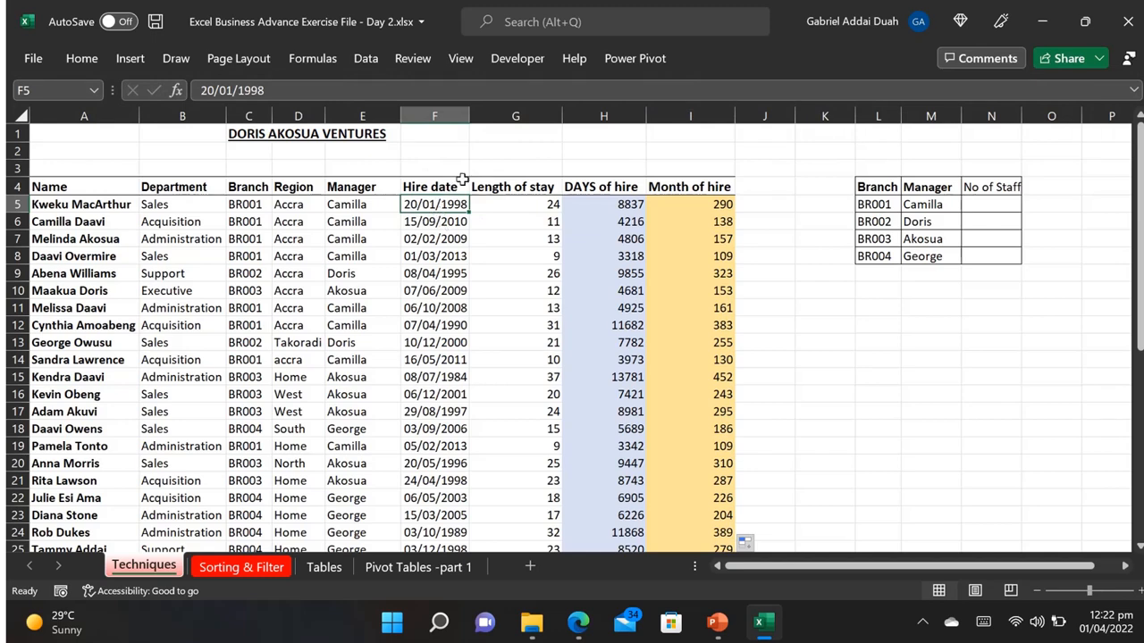
left_click(81, 58)
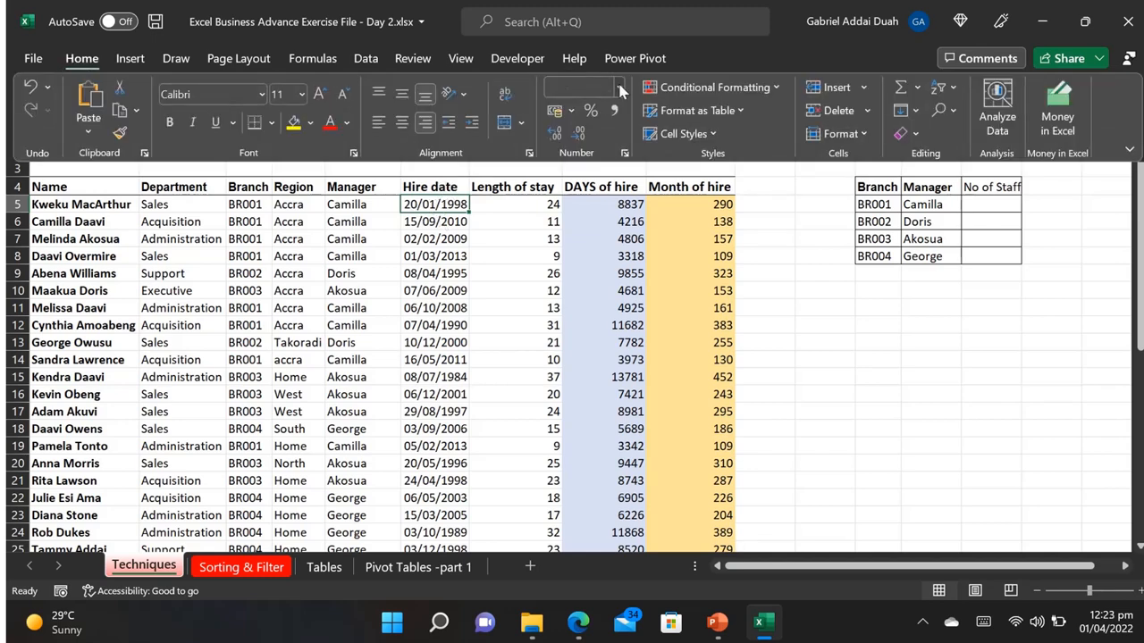
left_click(618, 87)
left_click(615, 133)
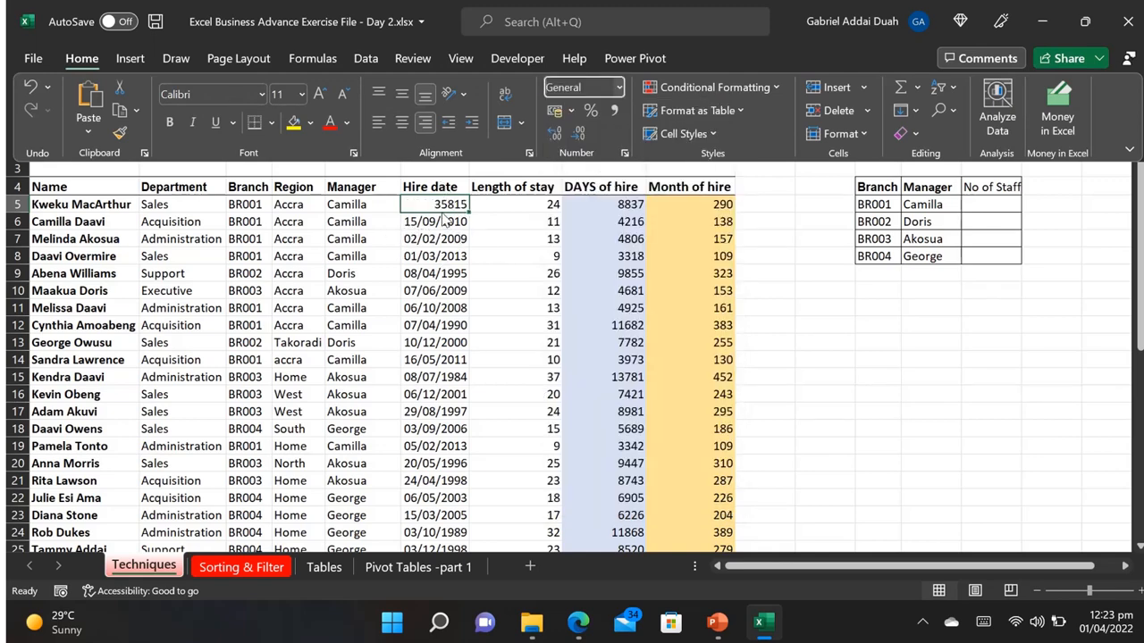
left_click(616, 87)
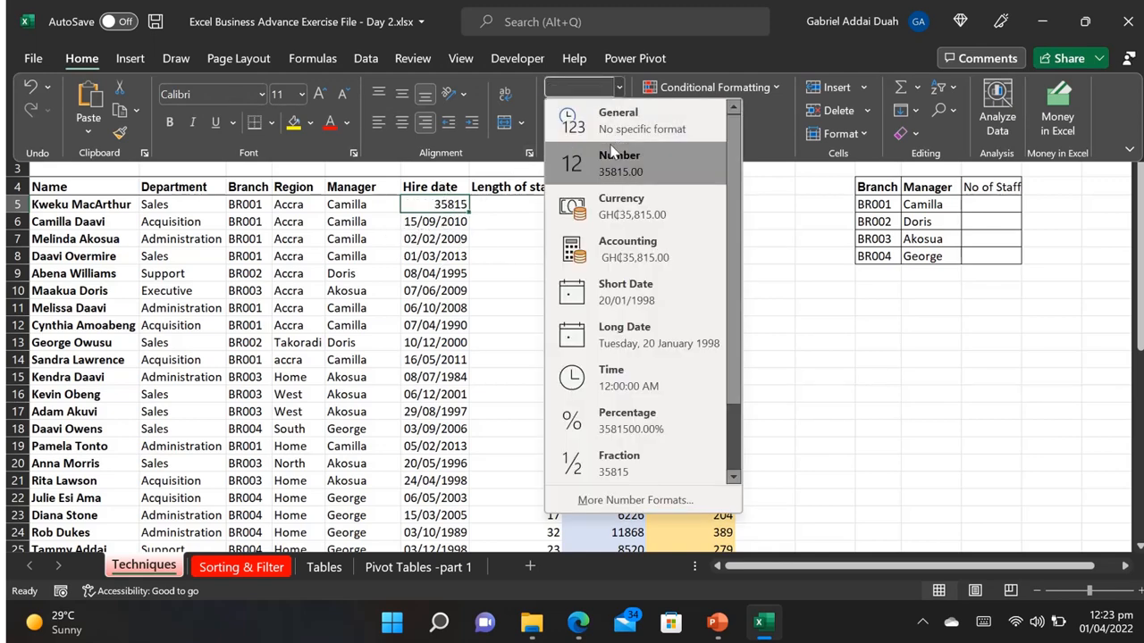
left_click(653, 302)
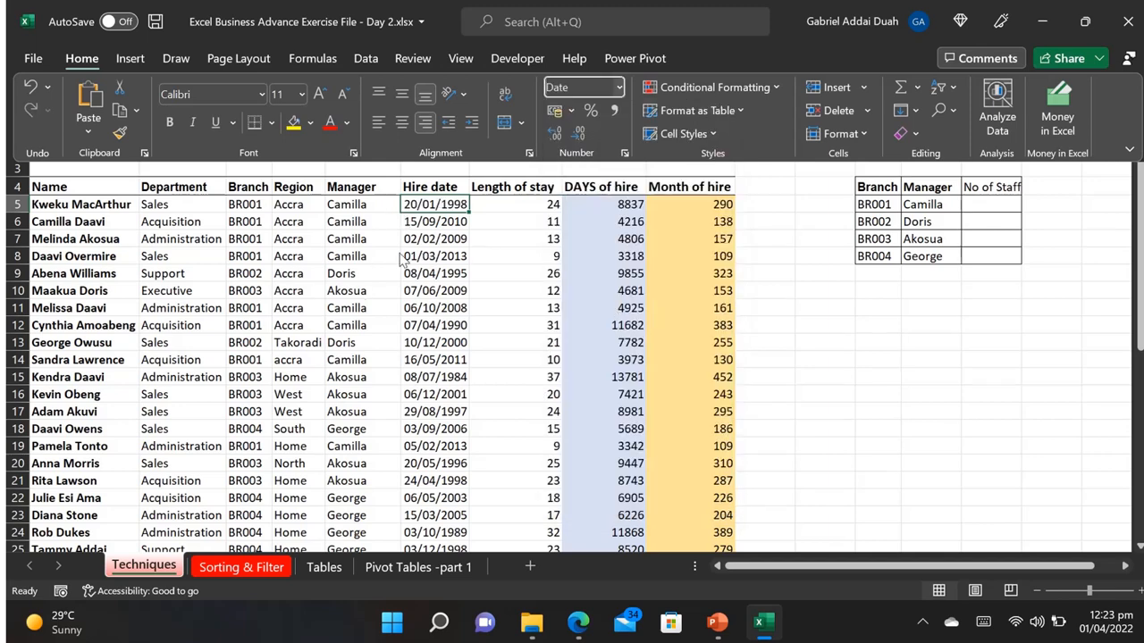
key("ctrl+F1")
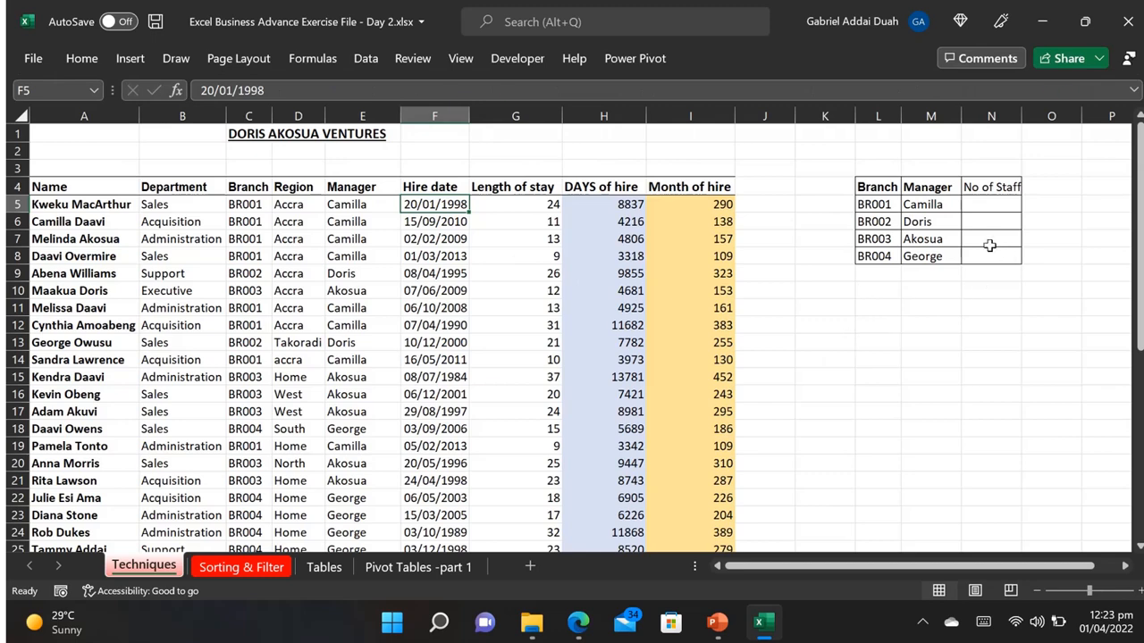
Step: Start a COUNTIFS formula in N5 with the staff table's Branch column, C4:C32, as its first criteria range
left_click(985, 202)
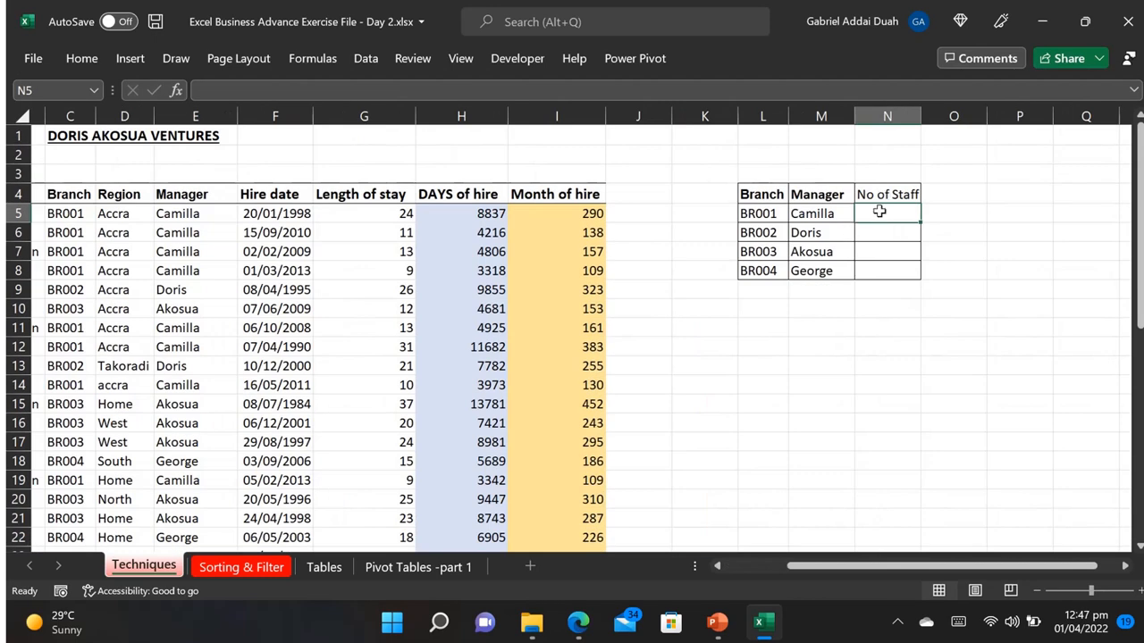
type("=")
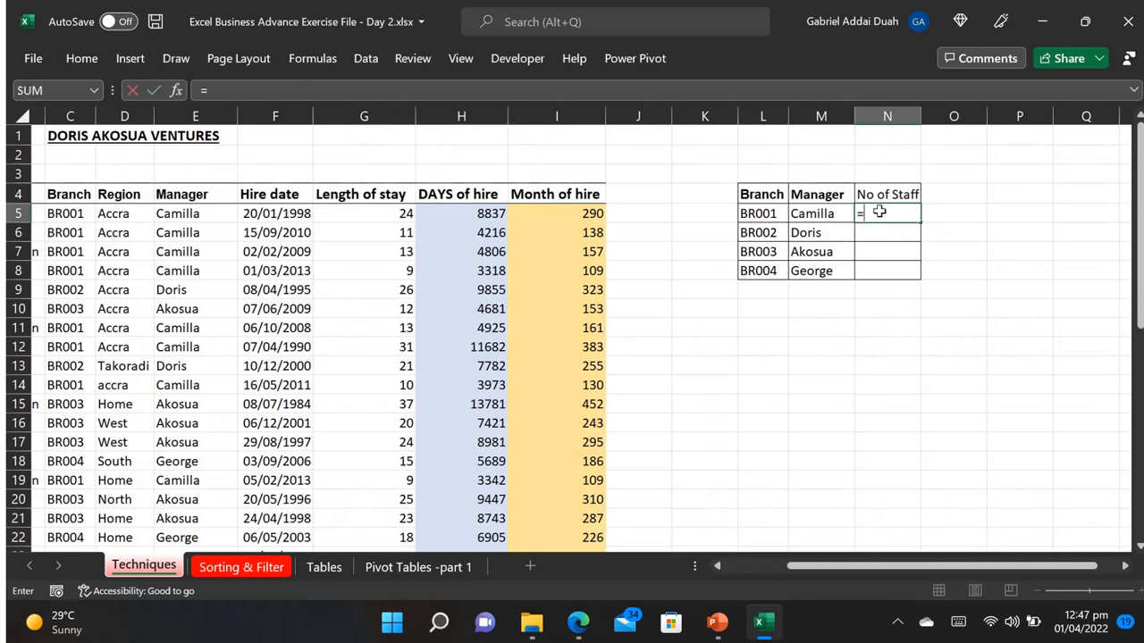
type("COUNT")
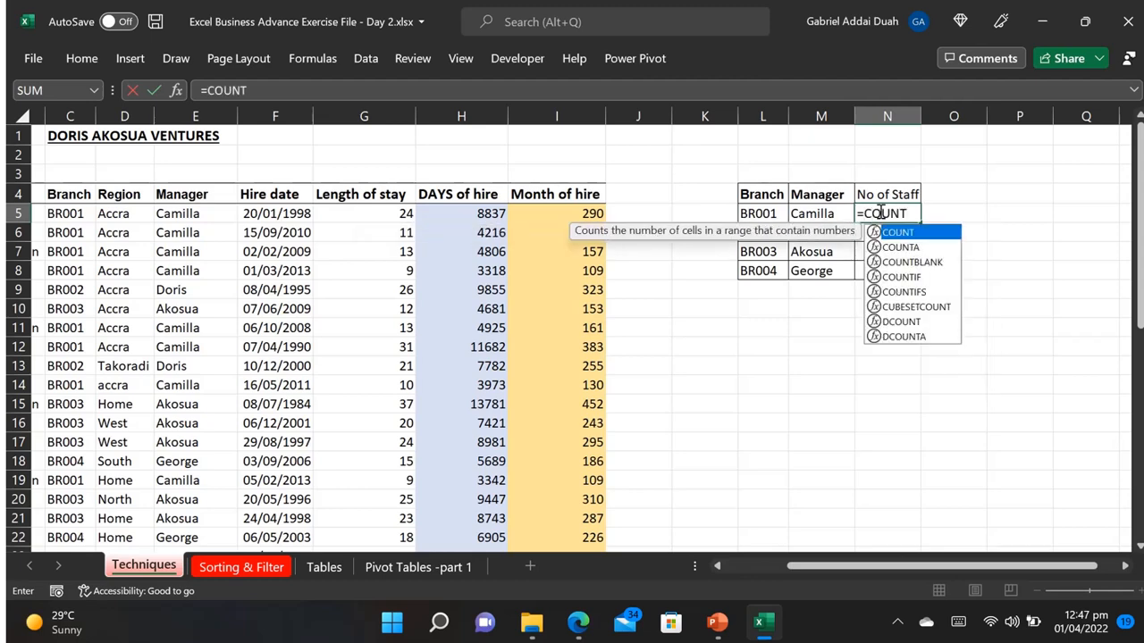
type("IFS")
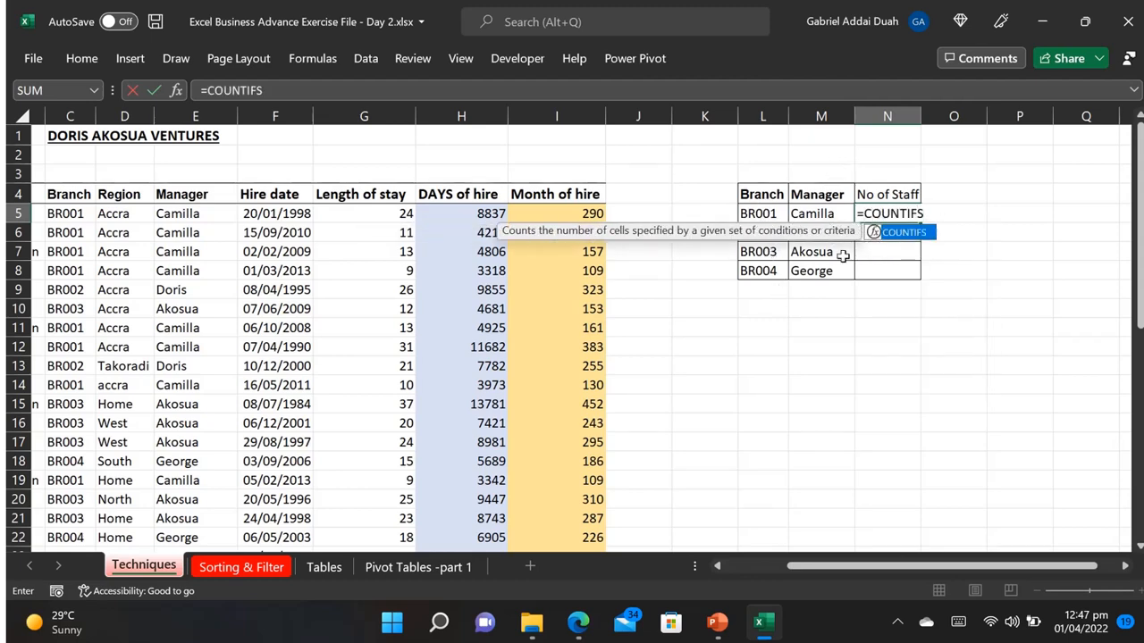
type("(")
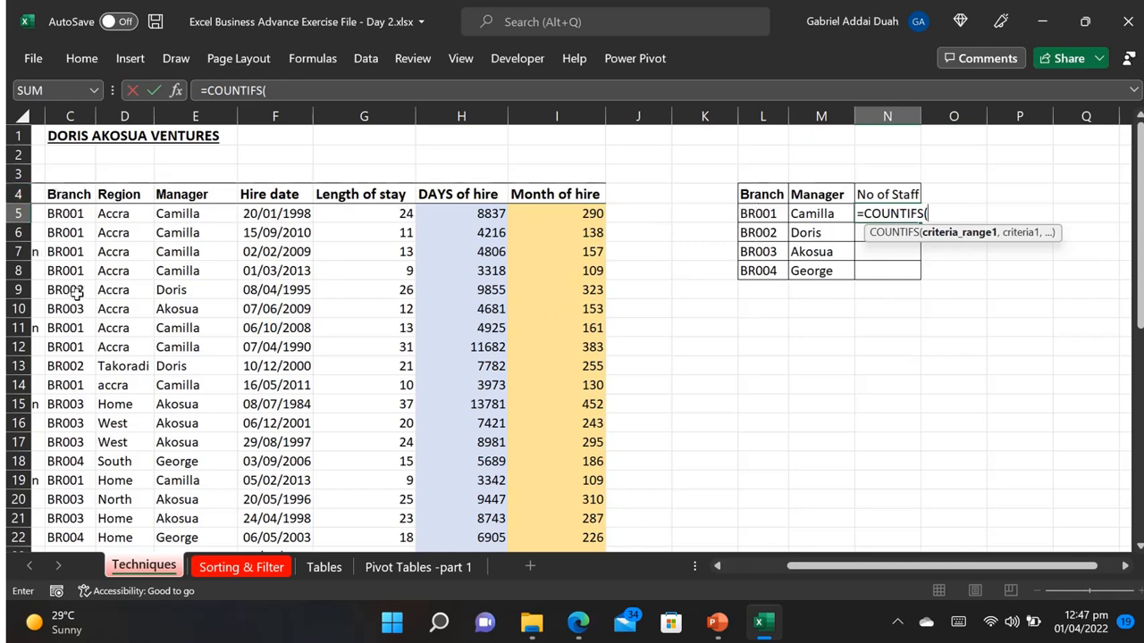
left_click(66, 189)
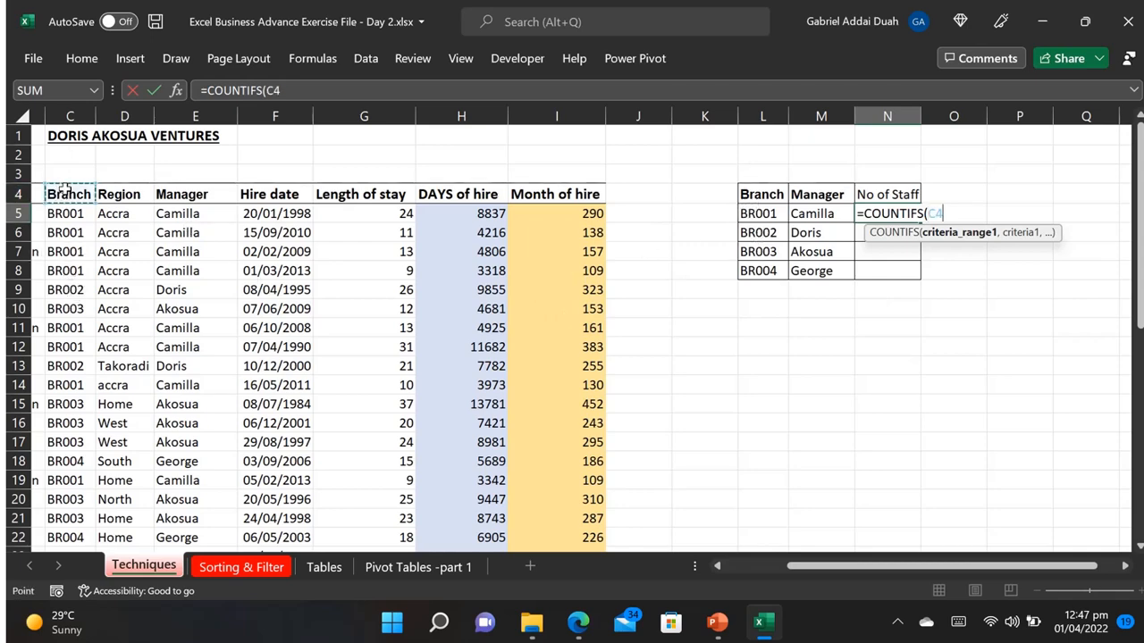
key("ctrl+shift+Down")
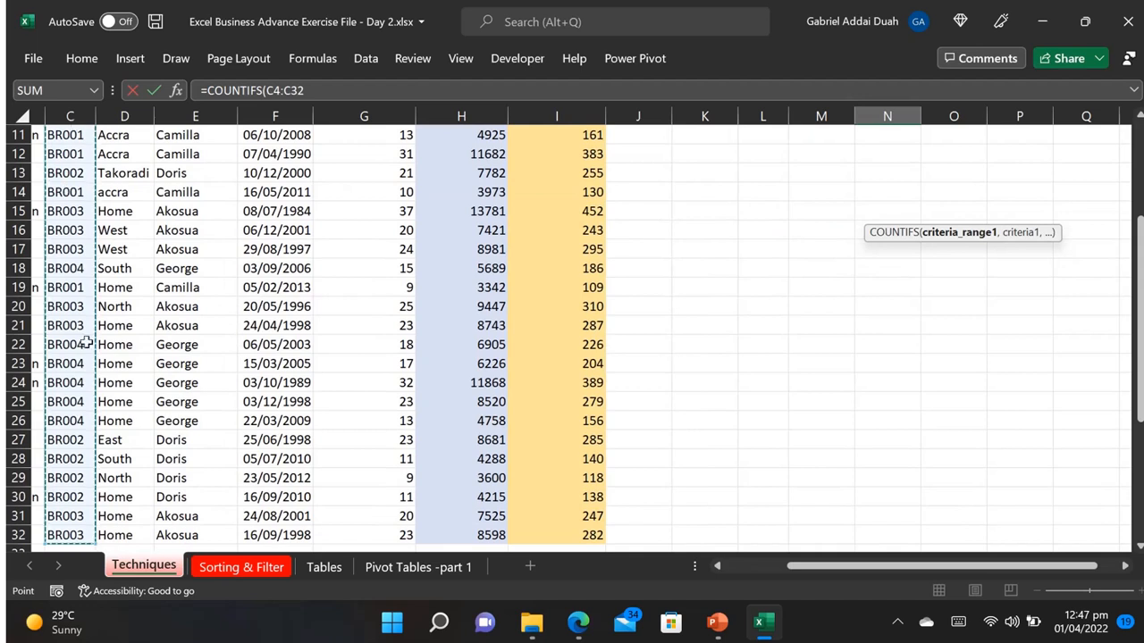
Step: Make the first criteria range absolute as $C$4:$C$32 and use the branch code in L5 as its criterion
left_click_drag(306, 90, 265, 90)
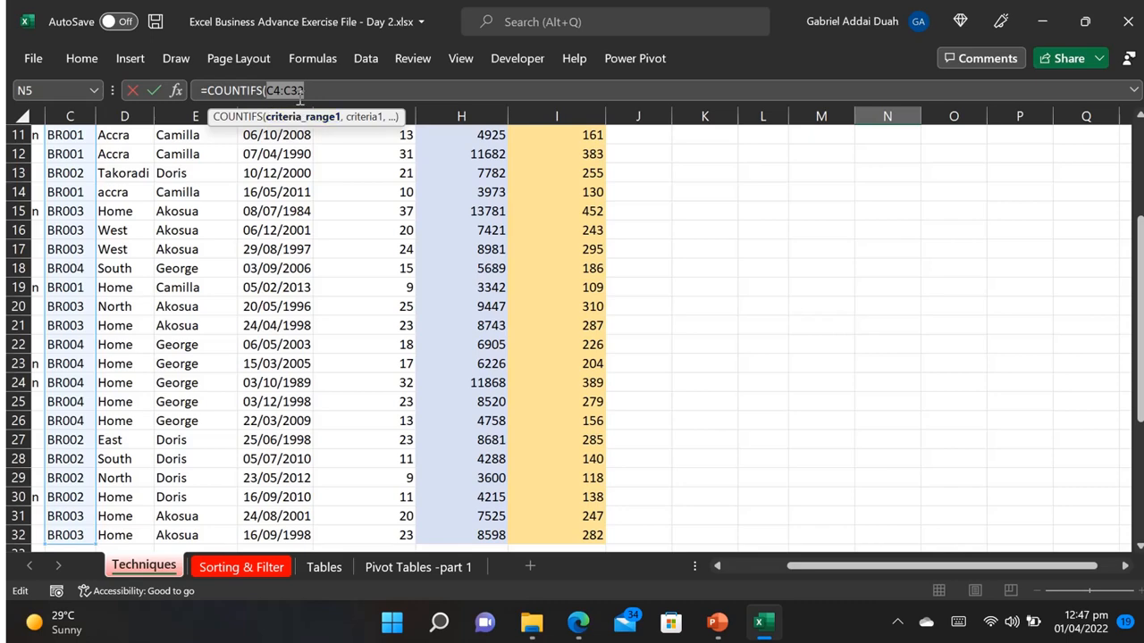
scroll(300, 96, "up", 4)
key("F4")
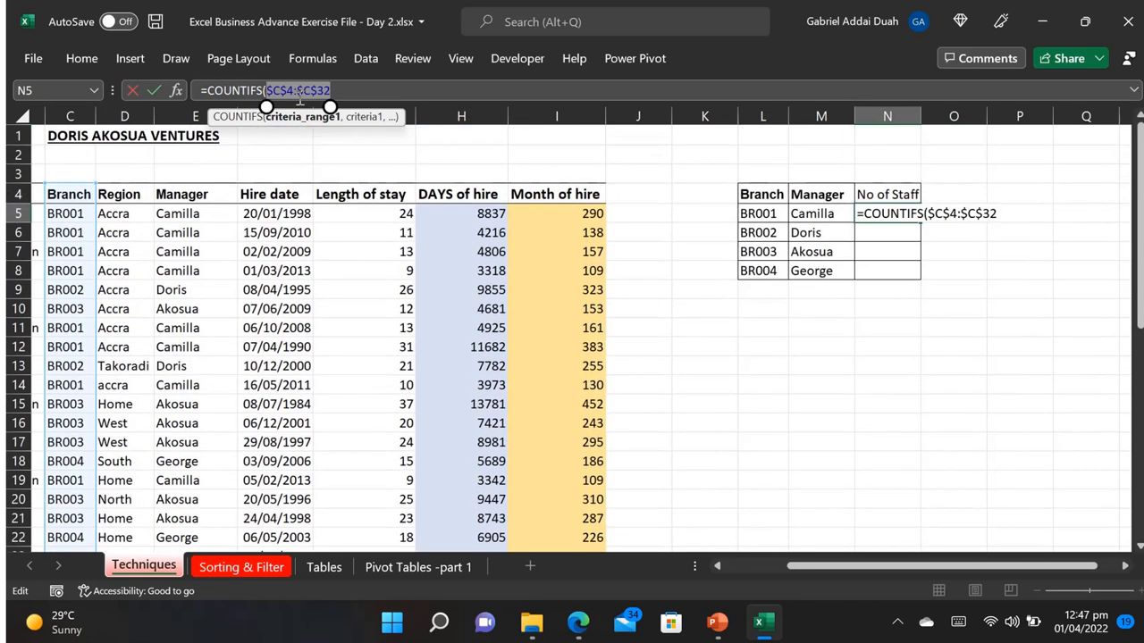
left_click(339, 90)
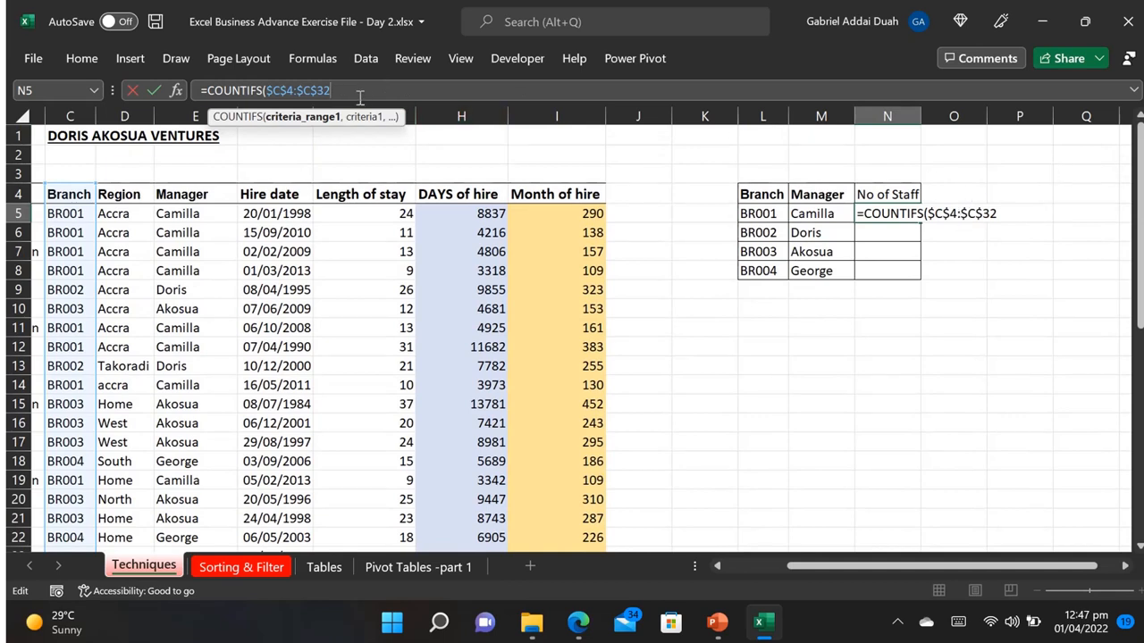
type(",")
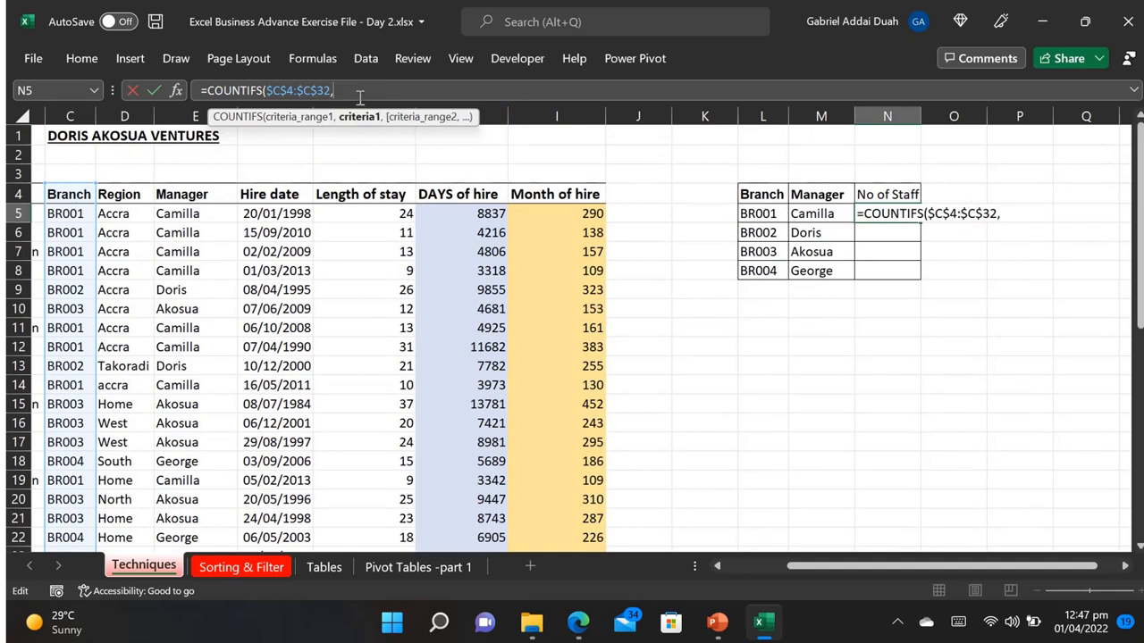
left_click(758, 215)
type(",")
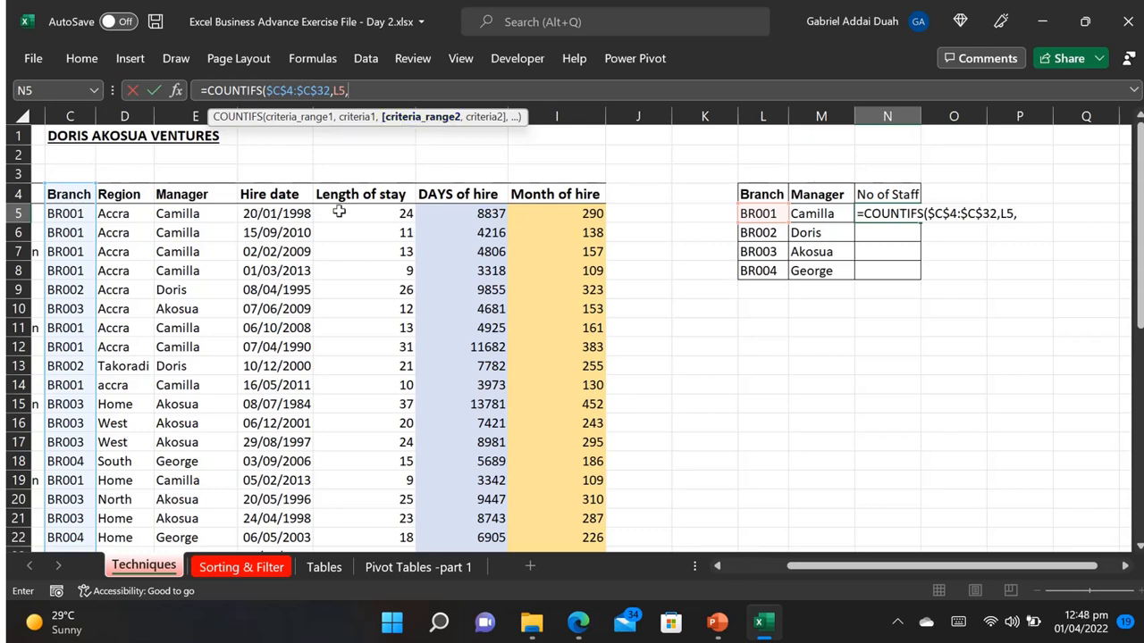
Step: Complete the N5 formula as =COUNTIFS($C$4:$C$32,L5,$E$4:$E$32,M5) and copy it down to N8
left_click(182, 197)
key("ctrl+shift+Down")
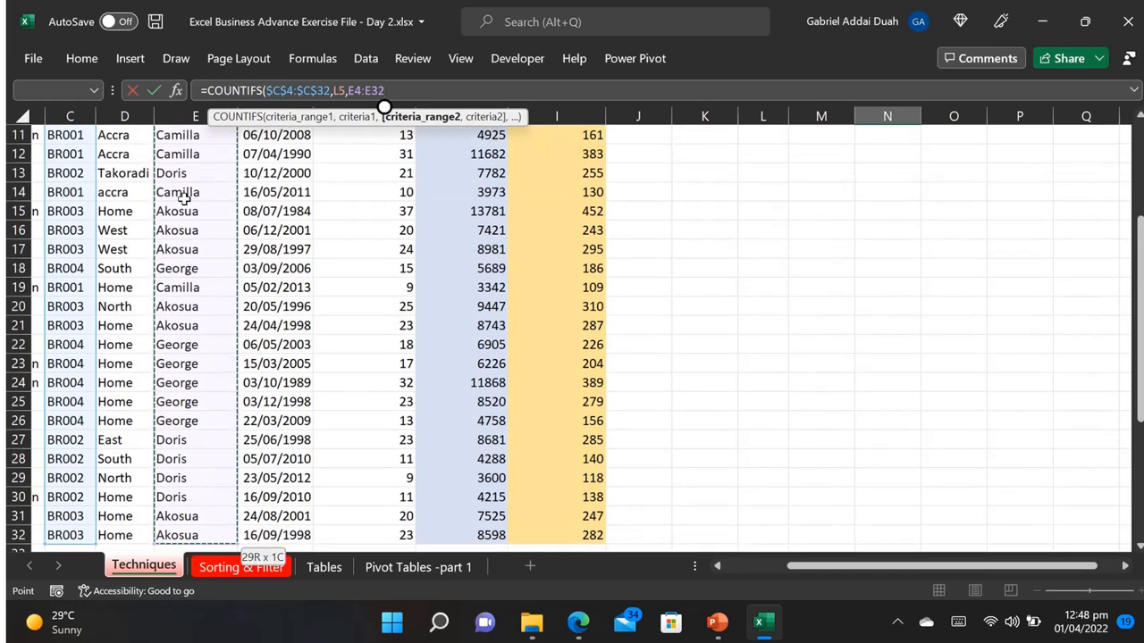
left_click_drag(384, 90, 348, 90)
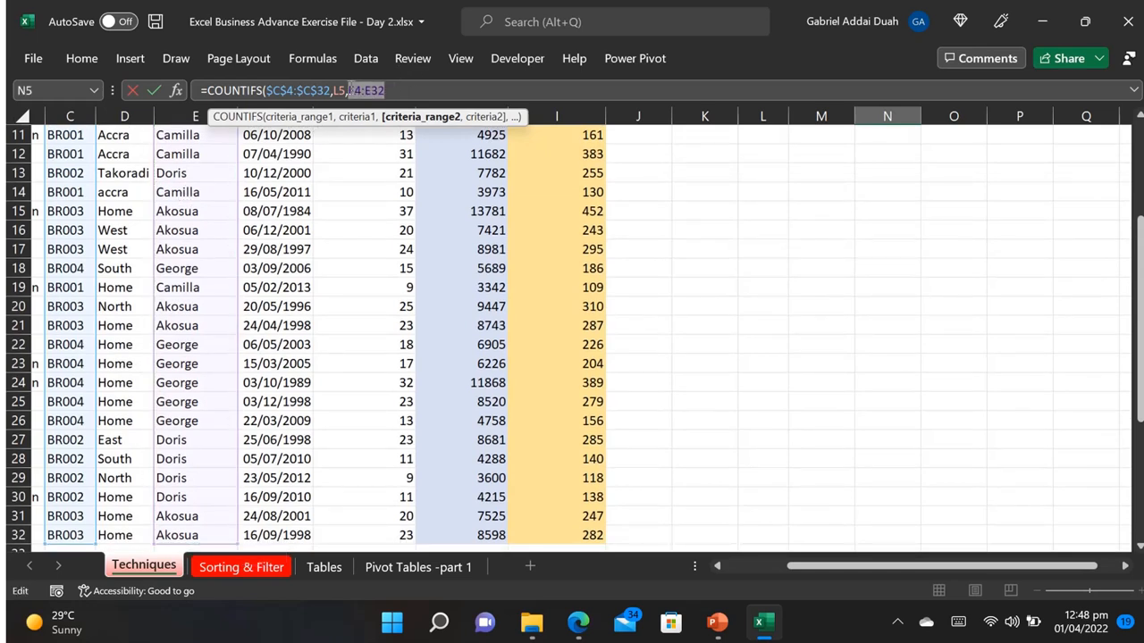
key("F4")
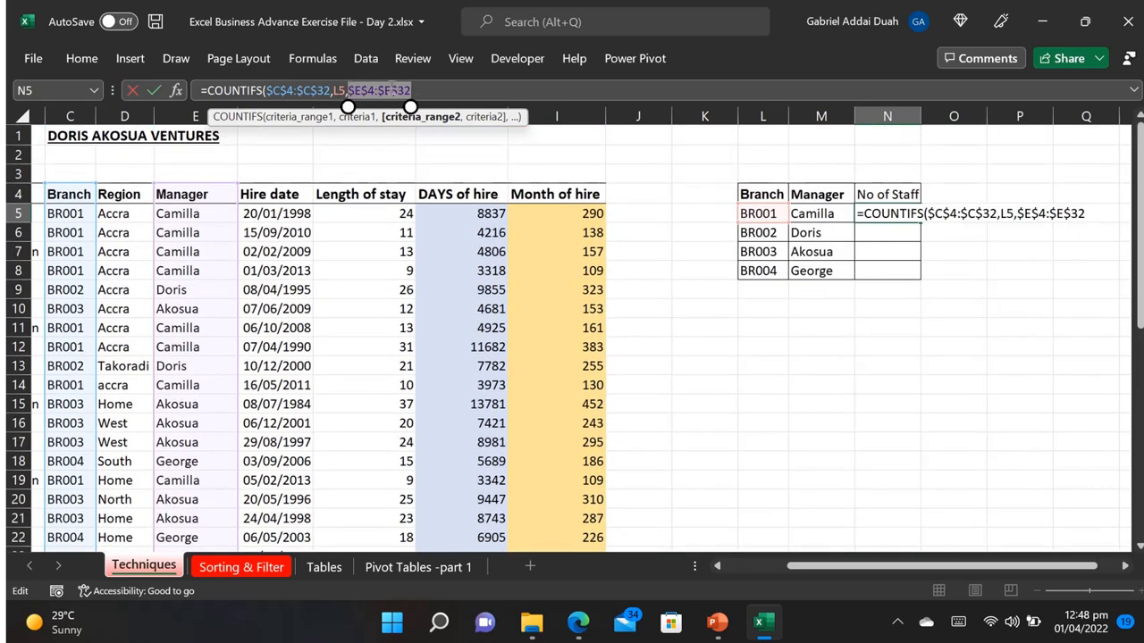
left_click(450, 91)
type(",")
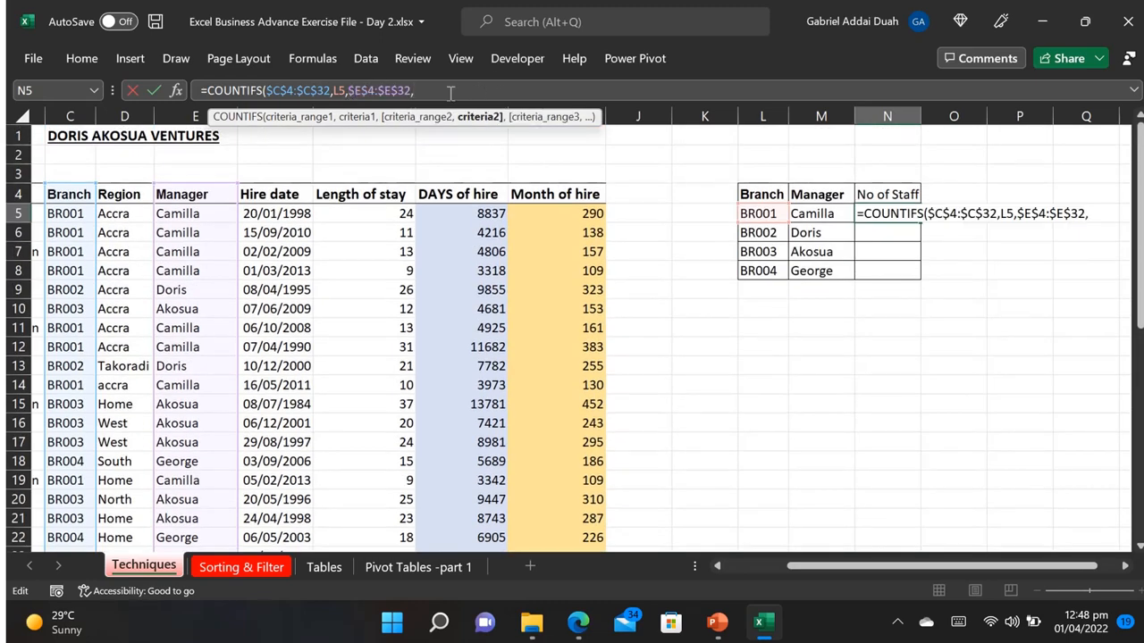
left_click(815, 215)
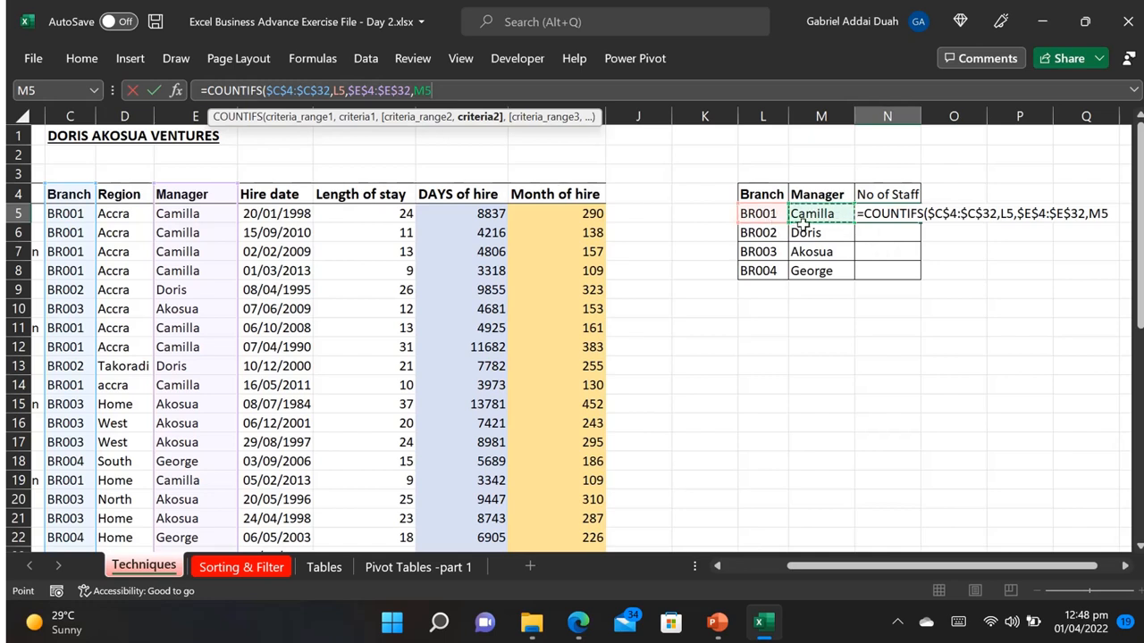
type(")")
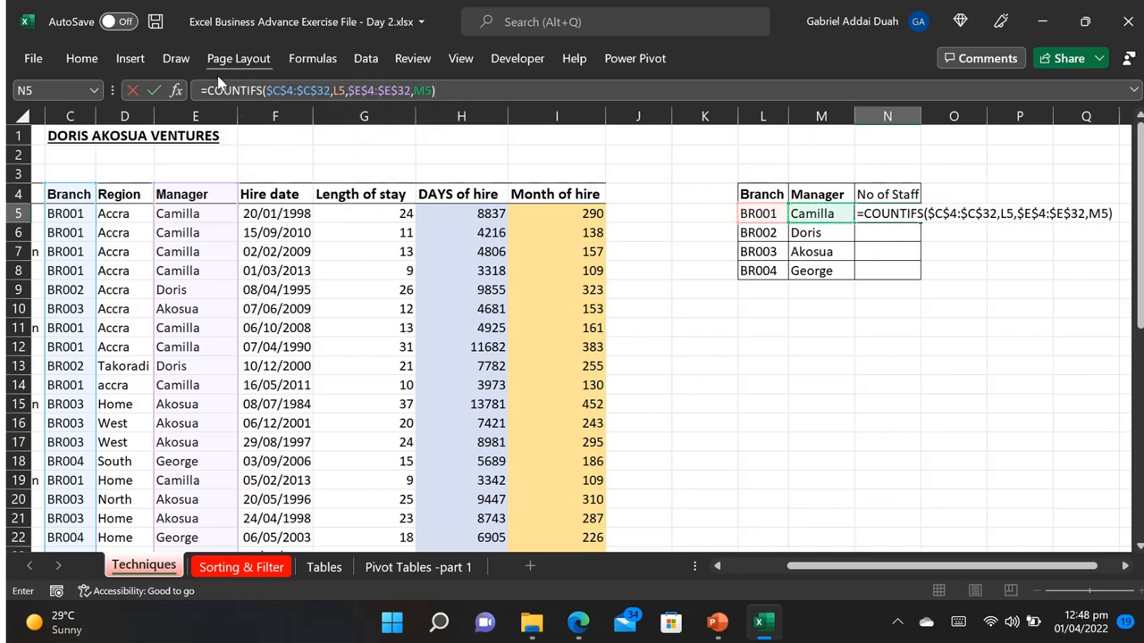
key("Return")
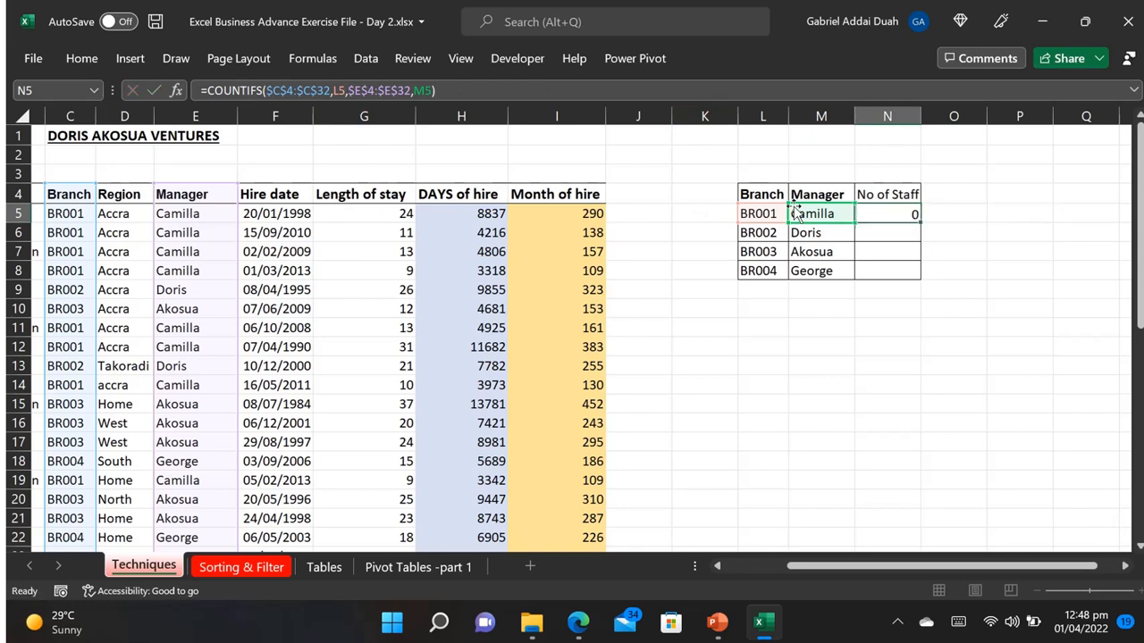
left_click(913, 216)
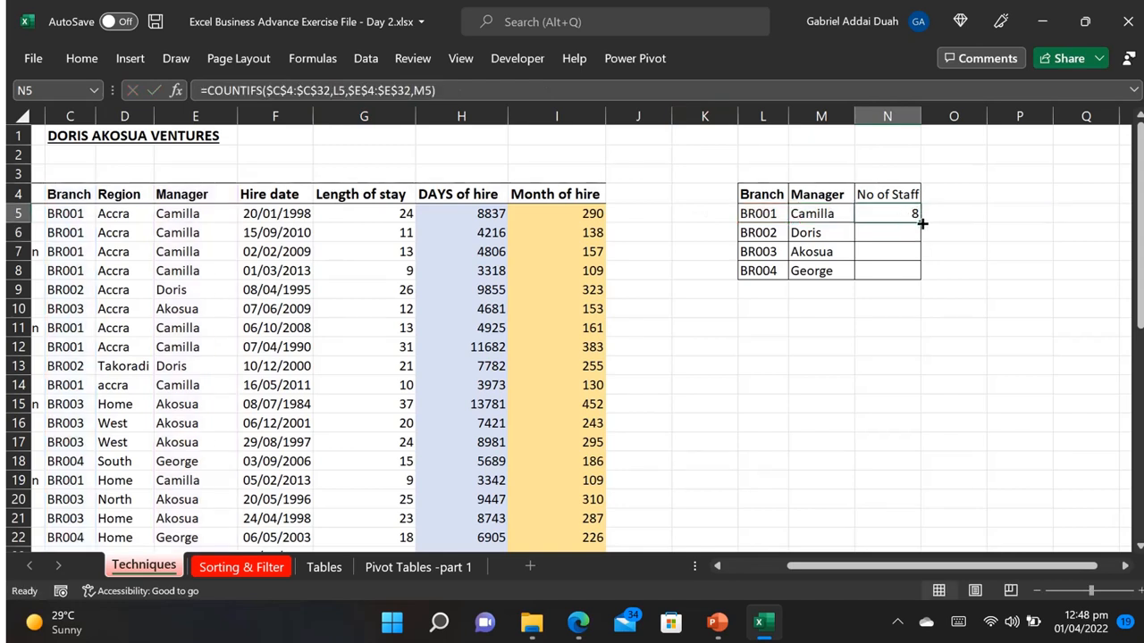
left_click_drag(921, 223, 916, 275)
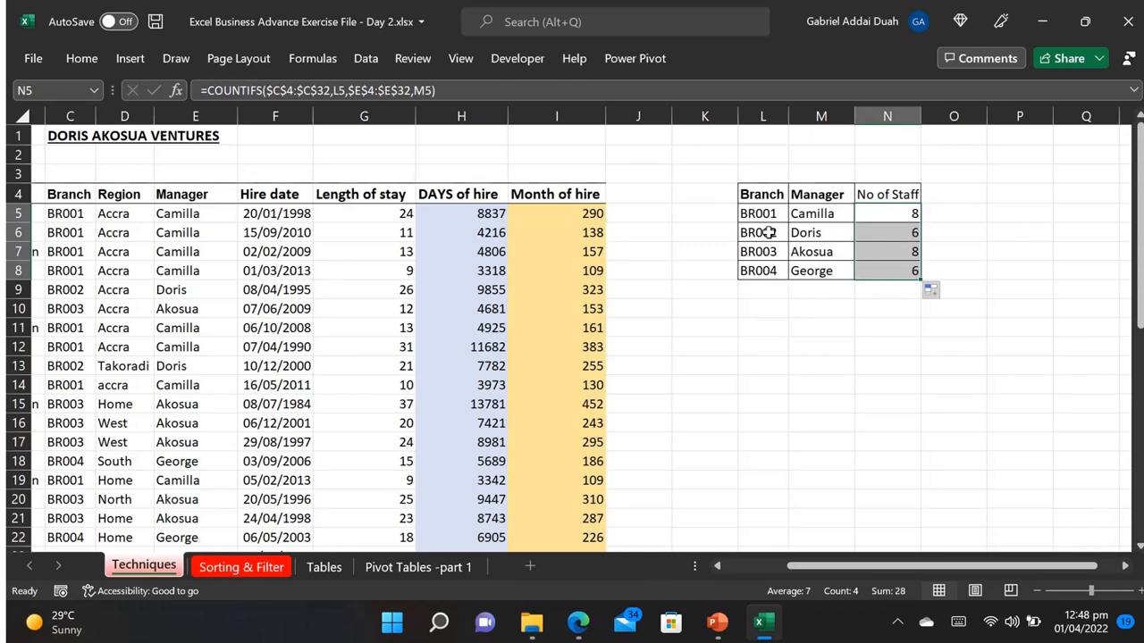
Step: Switch to the Sorting & Filter sheet and look over the rows and columns of its staff table
left_click(254, 575)
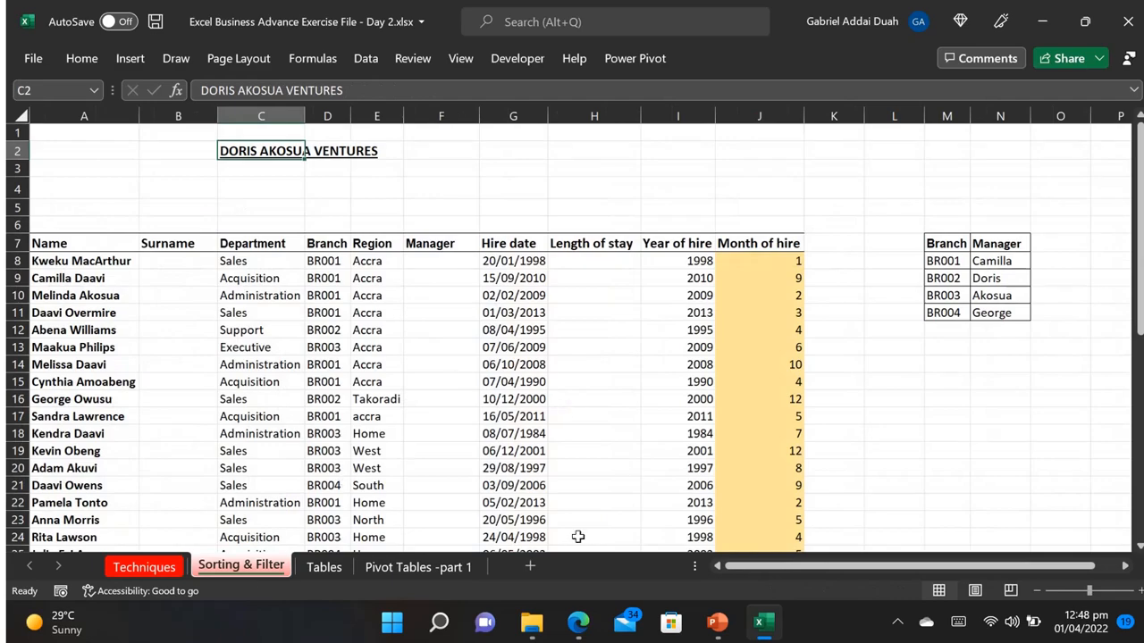
scroll(578, 536, "down", 2)
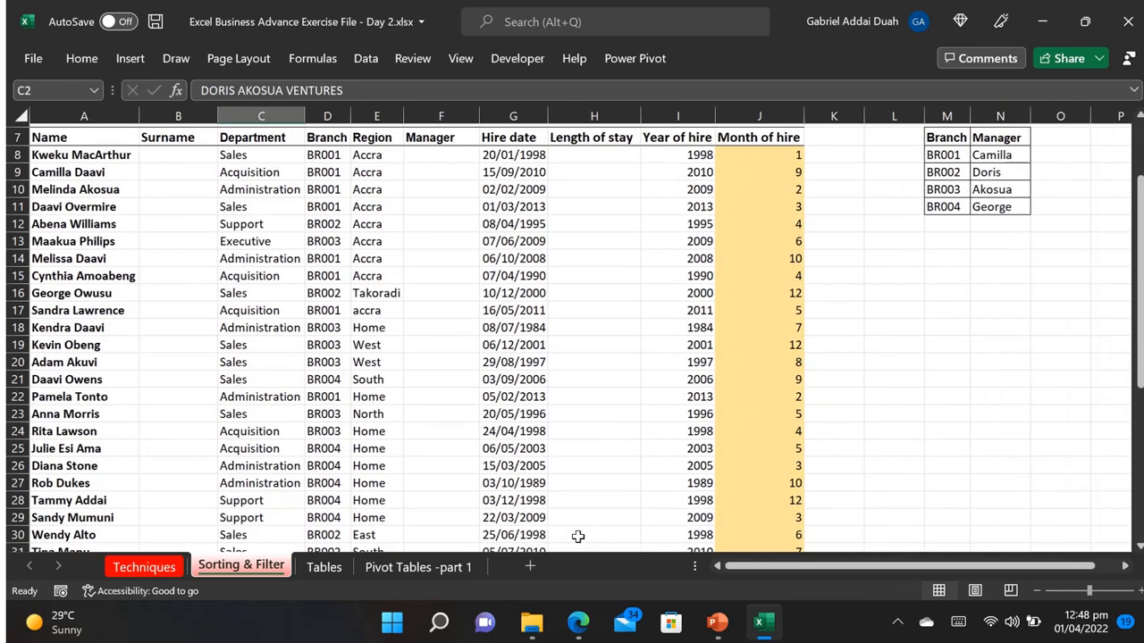
scroll(578, 536, "up", 2)
scroll(579, 536, "down", 2)
scroll(579, 537, "up", 1)
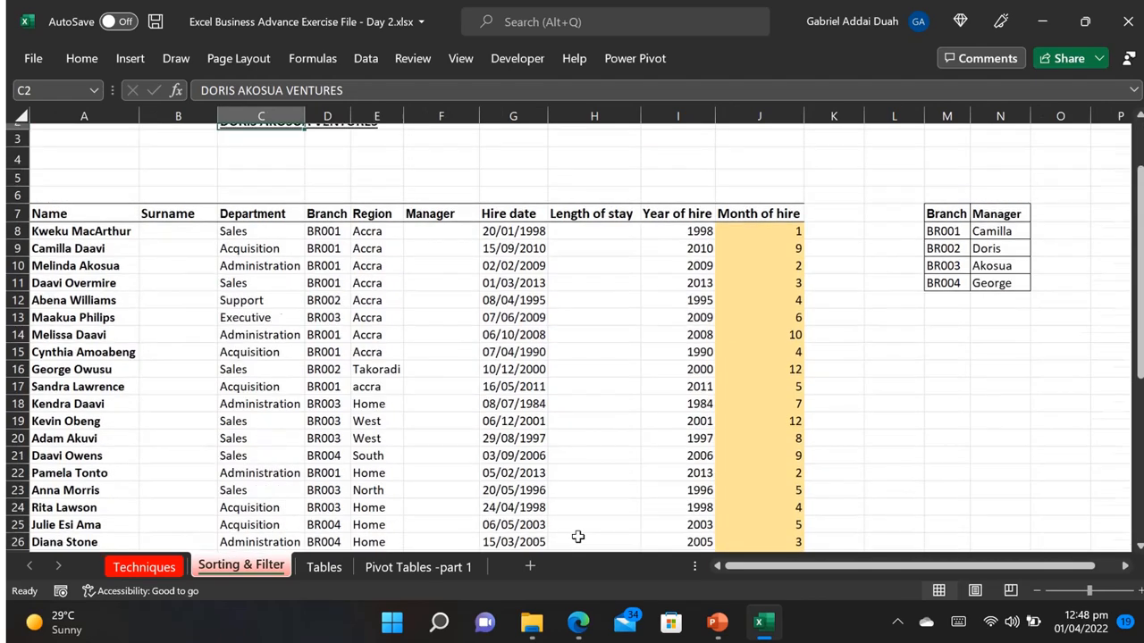
scroll(578, 536, "up", 1)
scroll(578, 536, "down", 2)
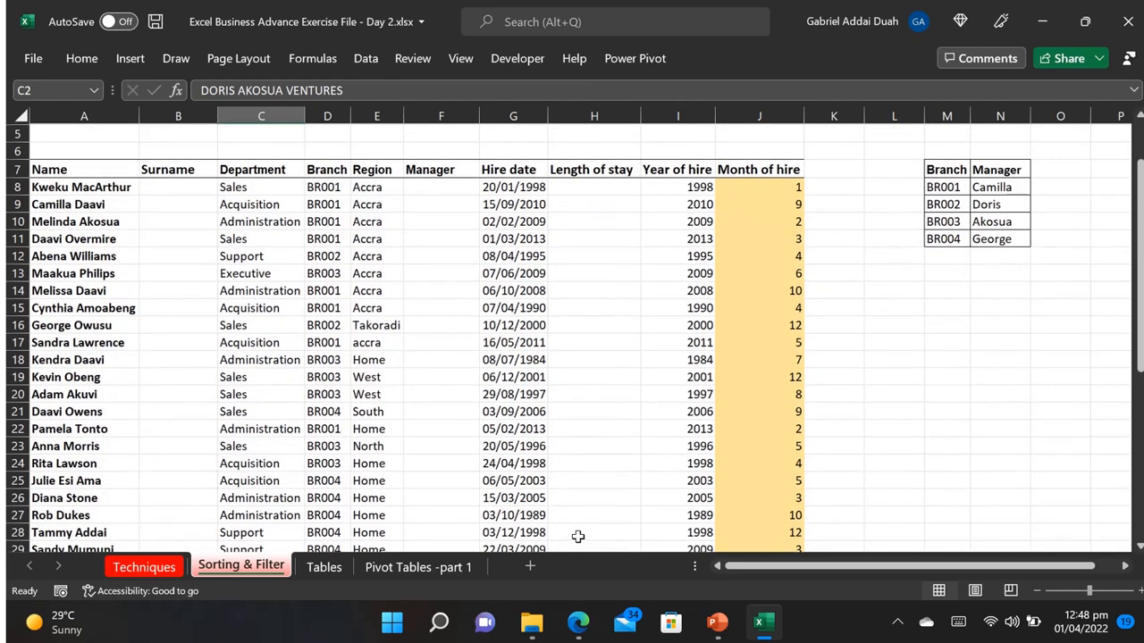
scroll(578, 536, "up", 5)
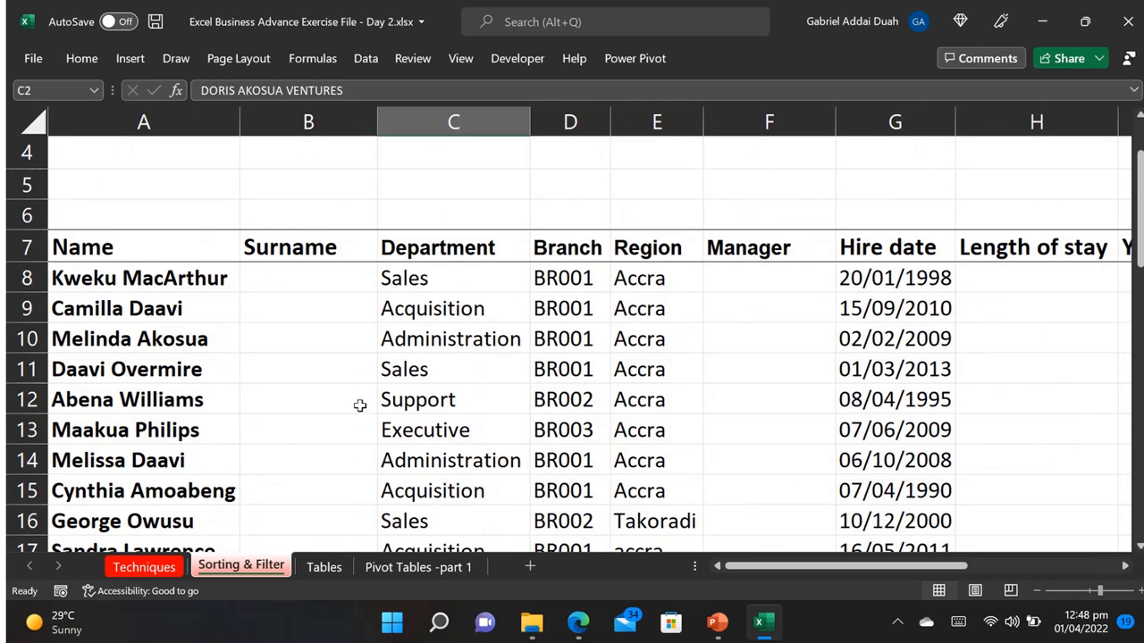
Step: Enter the first employee's surname in B8 of the Surname column
left_click(299, 276)
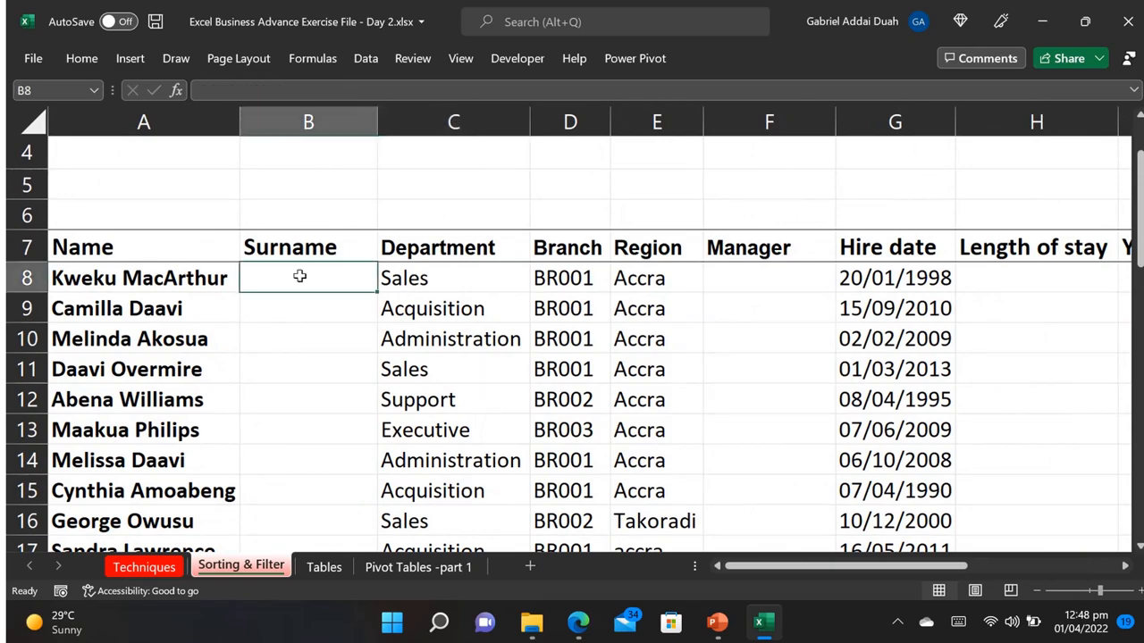
scroll(299, 276, "down", 3)
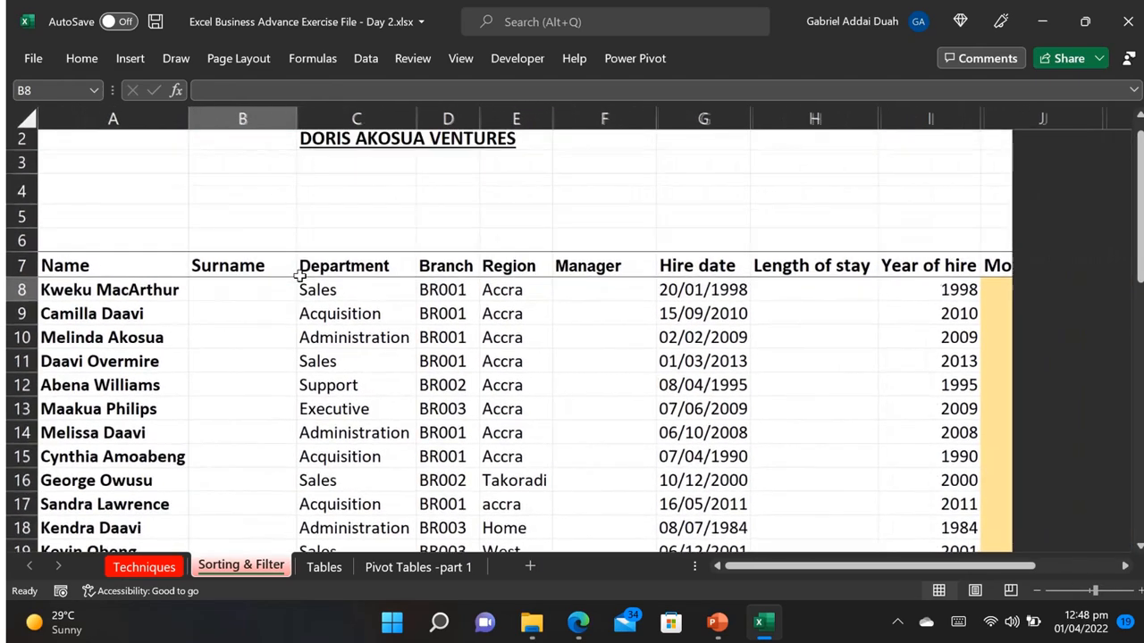
scroll(276, 351, "down", 2)
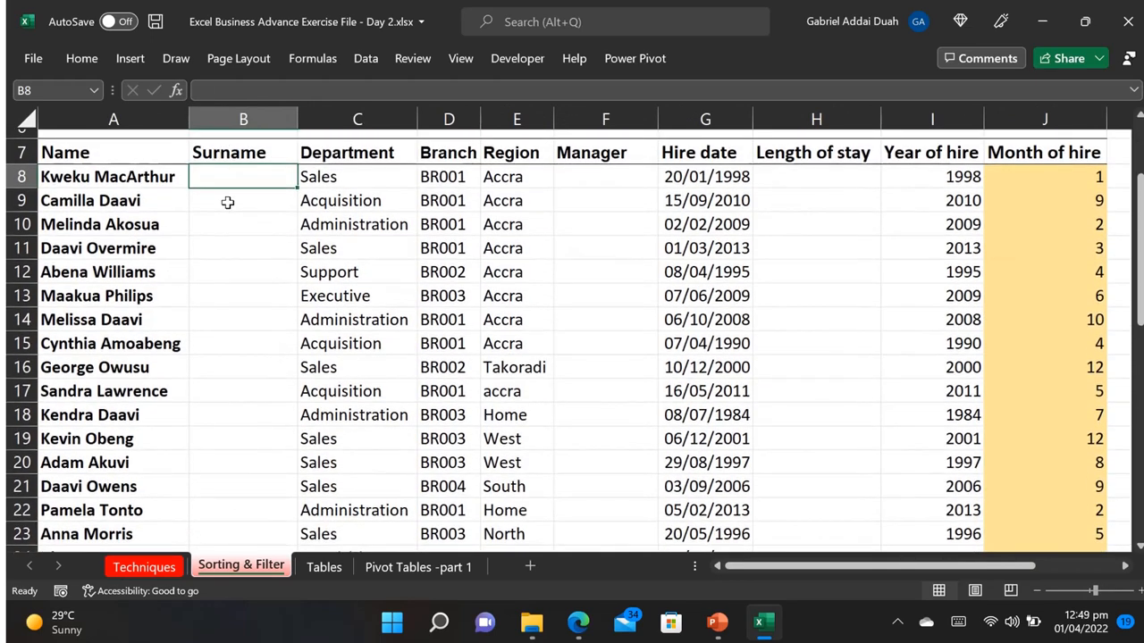
type("Mac")
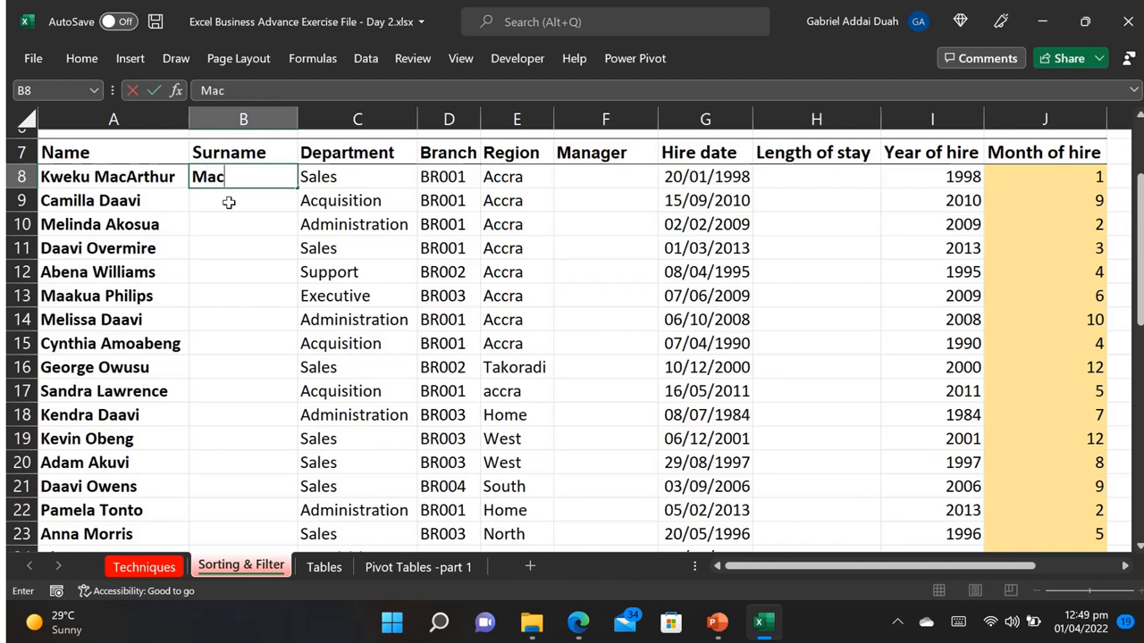
type("Authur")
key("Return")
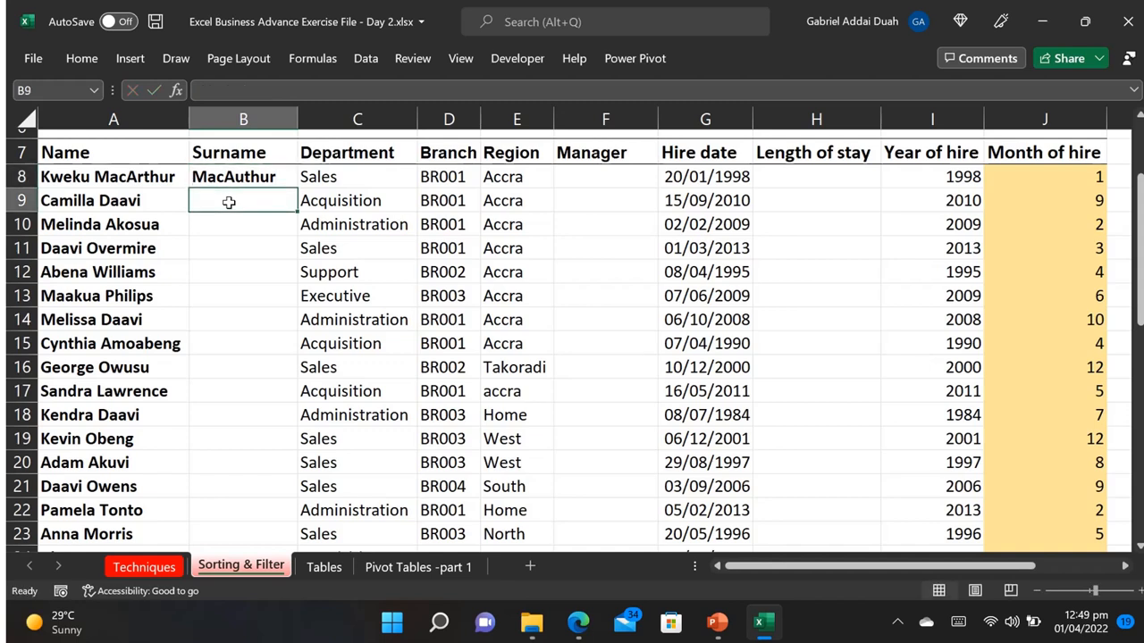
Step: Enter the second employee's surname in B9 and Flash Fill the remaining surnames from B10 down
type("Daa")
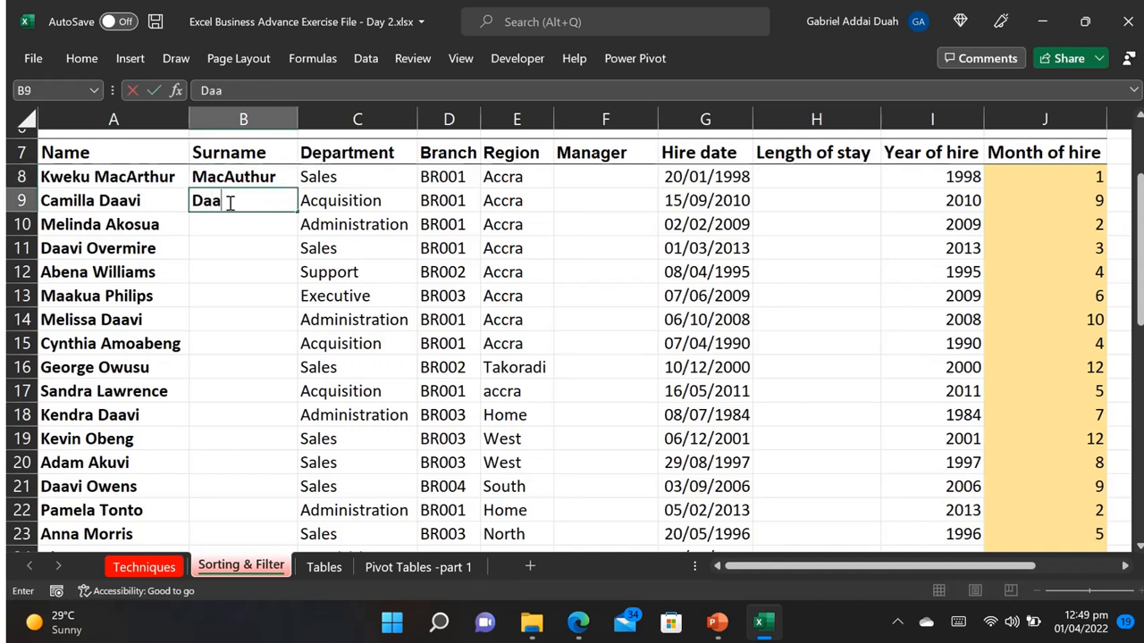
type("vi")
key("Return")
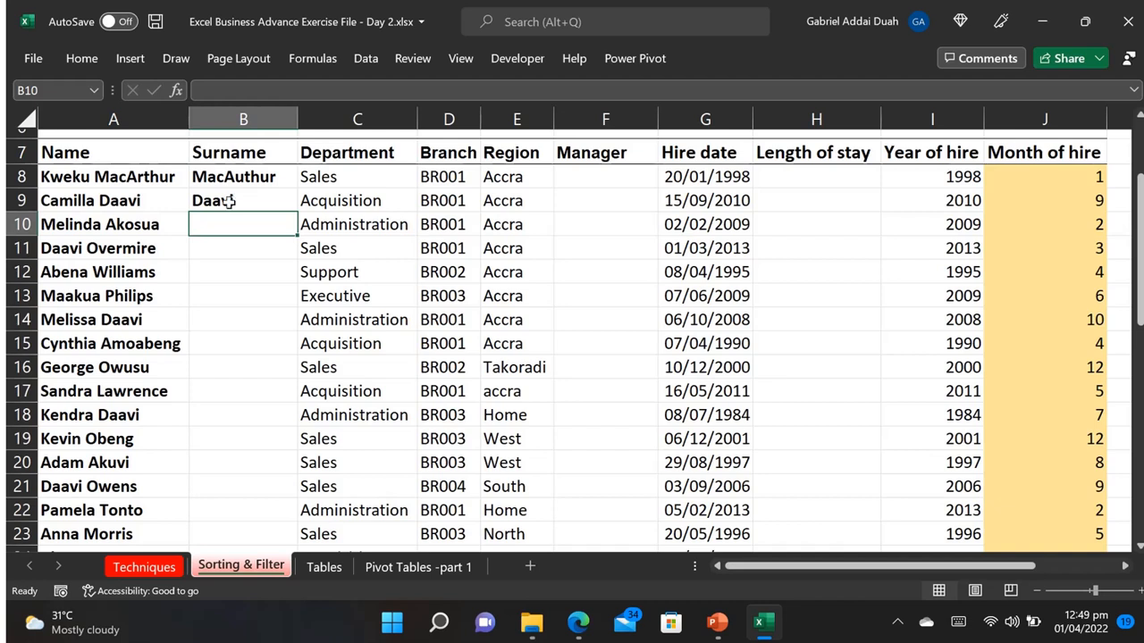
key("ctrl+e")
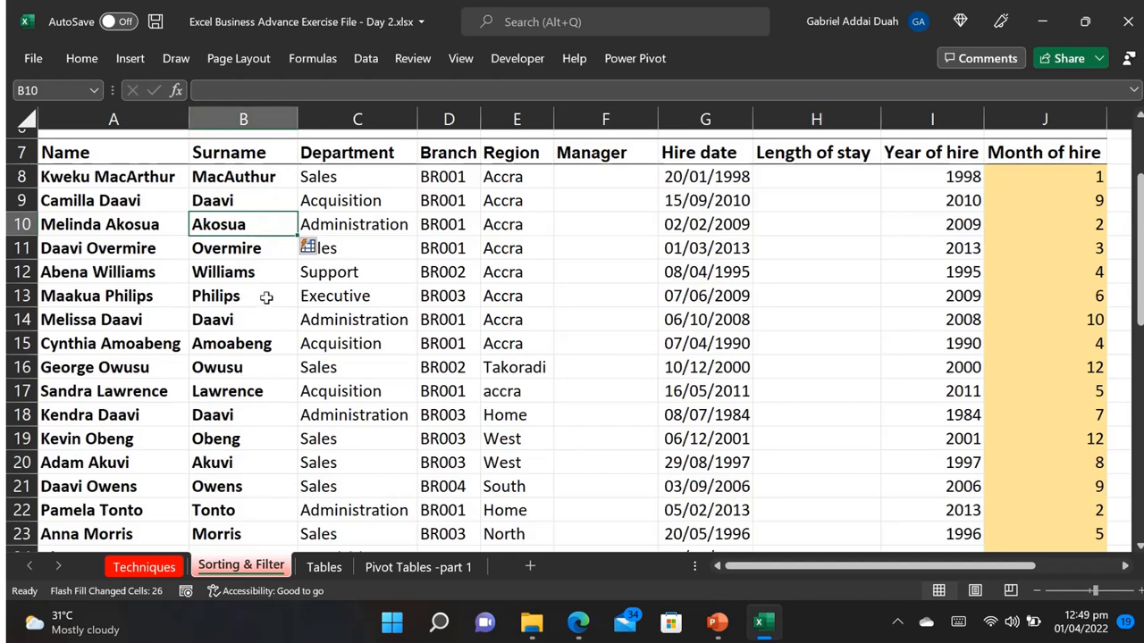
scroll(266, 296, "down", 3)
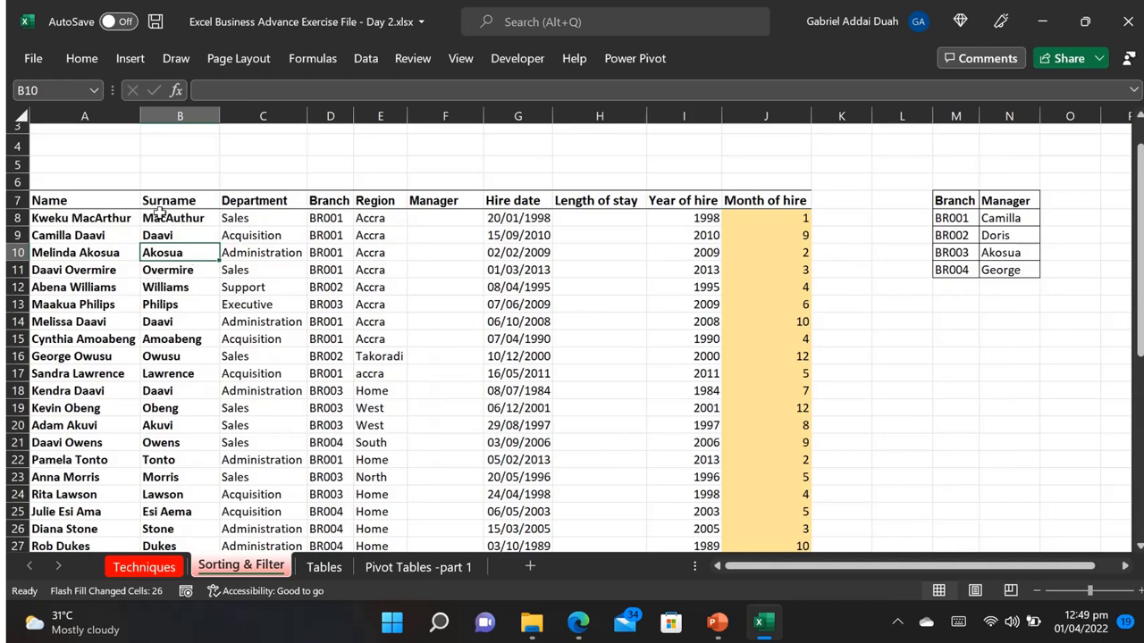
Step: Undo the Flash Fill and both surname entries so that the Surname column is empty
scroll(159, 212, "up", 3)
key("ctrl+z")
key("ctrl+z")
key("ctrl+z")
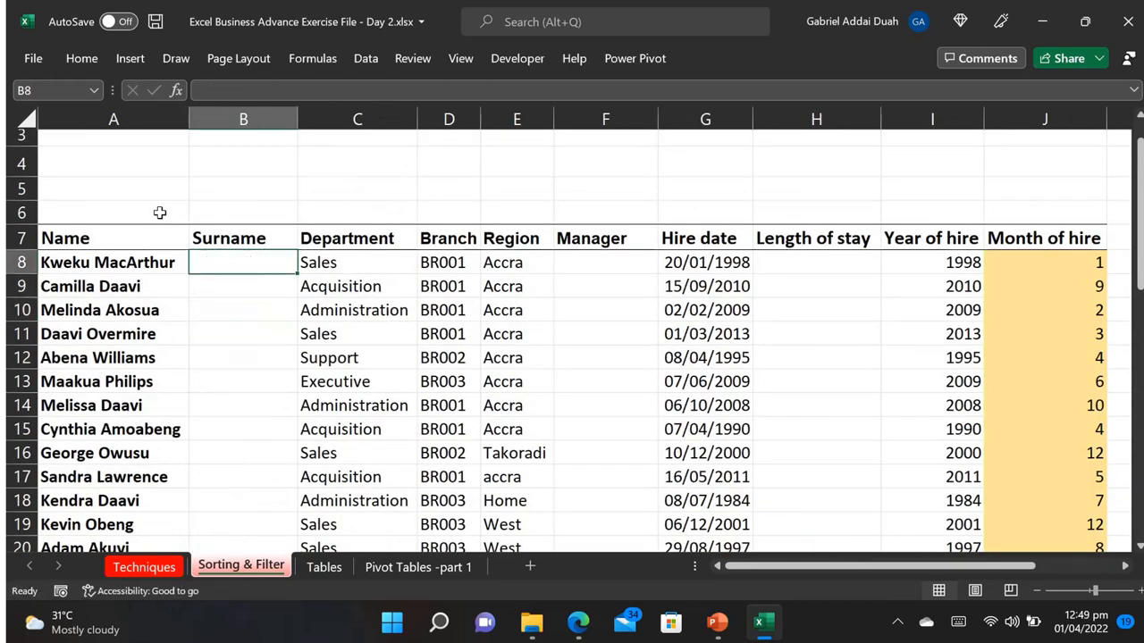
scroll(159, 212, "down", 3)
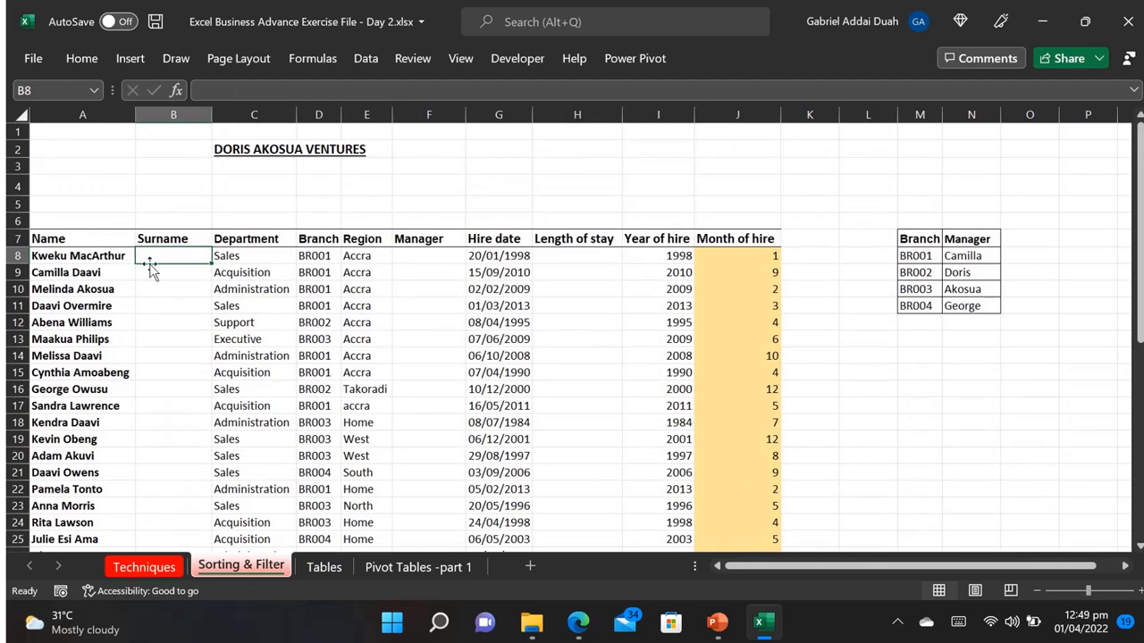
Step: Enter the first two employees' first names in B8 and B9 and Flash Fill the rest of the Surname column
type("Da")
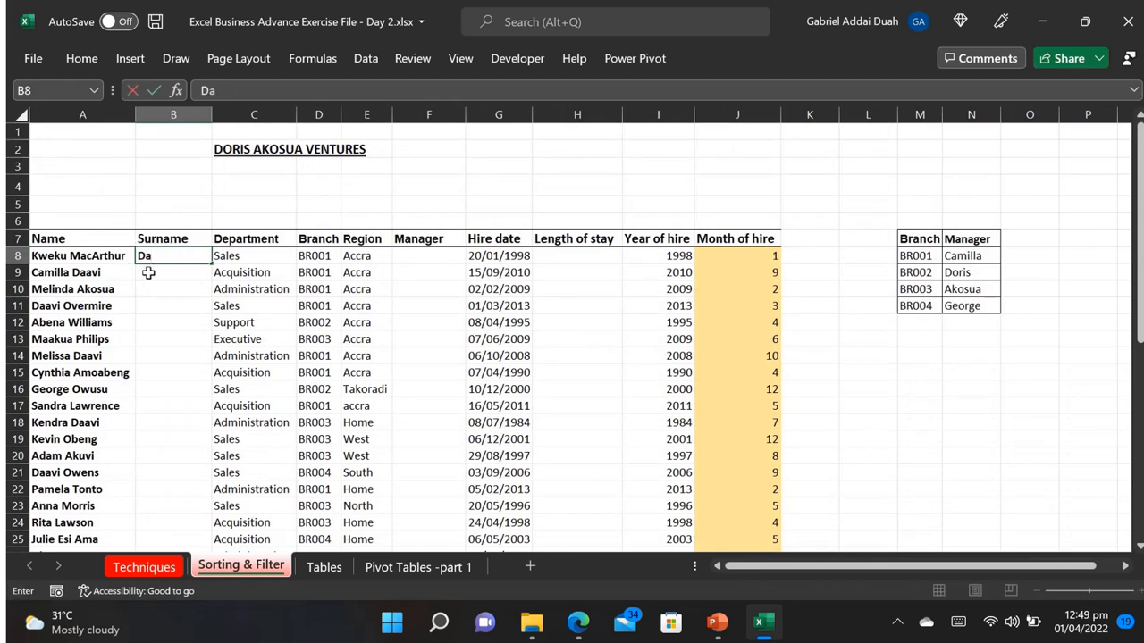
type("a")
key("BackSpace")
key("BackSpace")
type("Kweku")
key("Return")
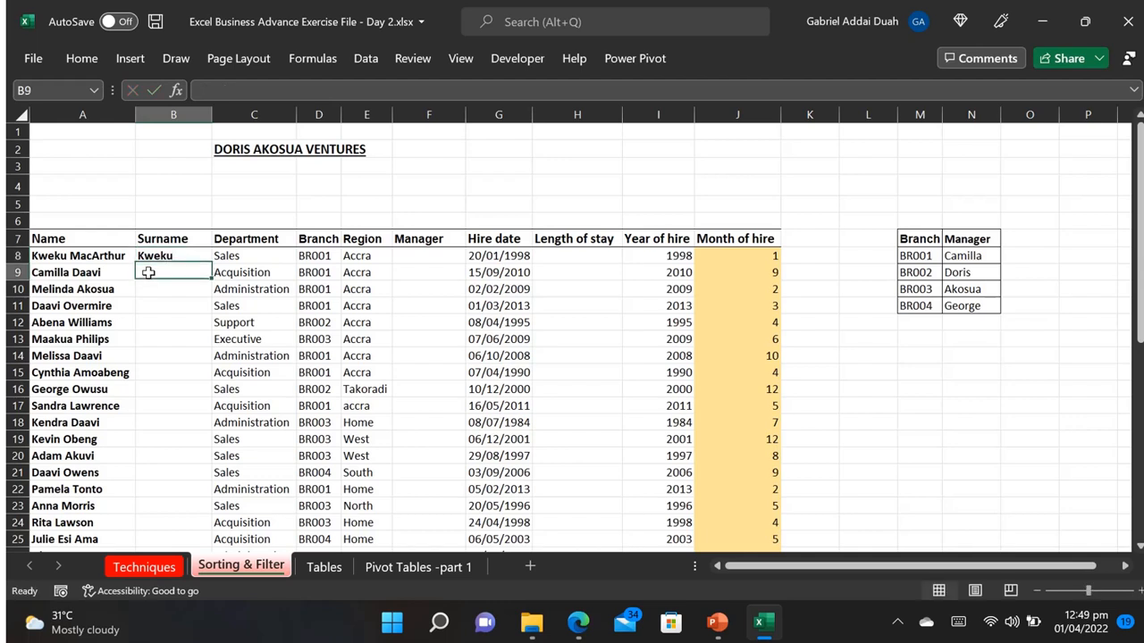
type("Camilla")
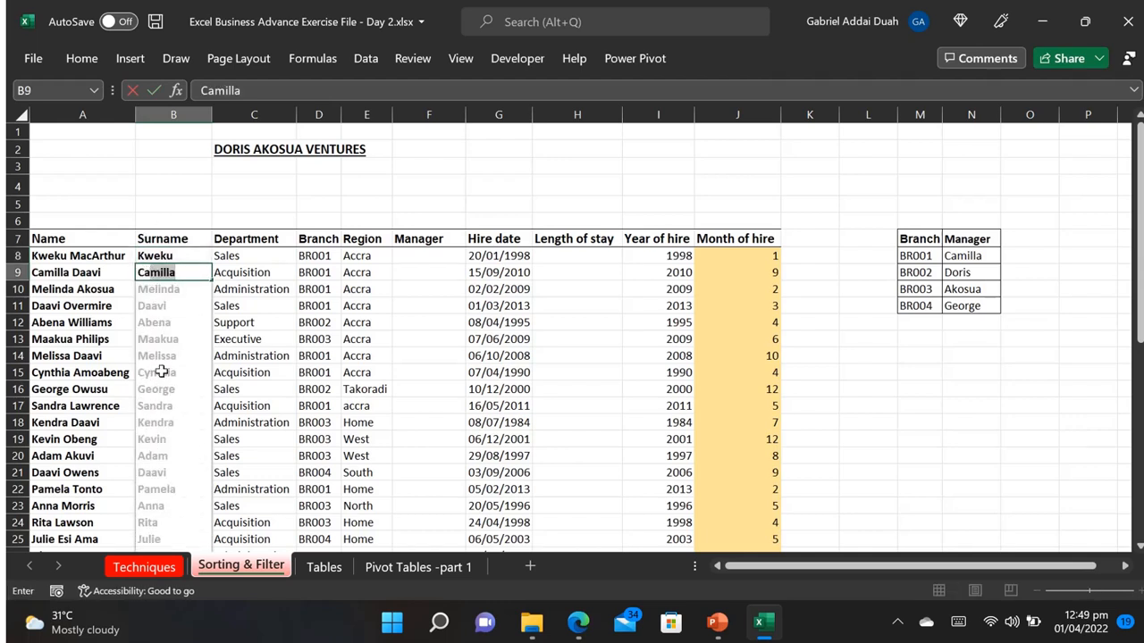
key("Return")
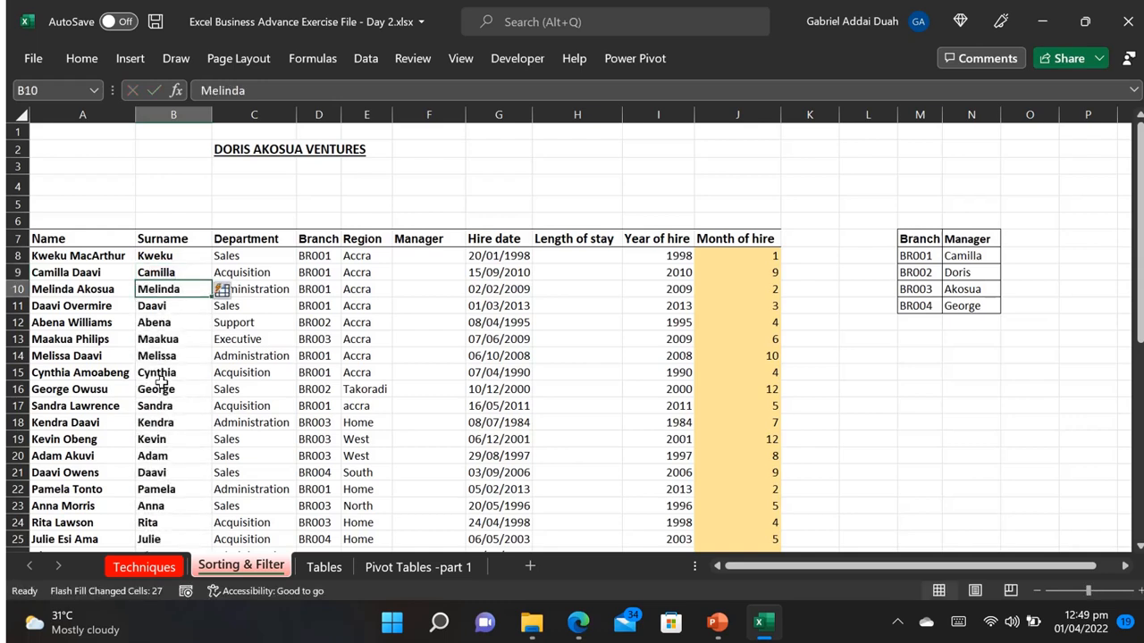
Step: Begin an XLOOKUP formula in F8 with D8 as the lookup value and $M$7:$M$11 as the lookup array
left_click(427, 259)
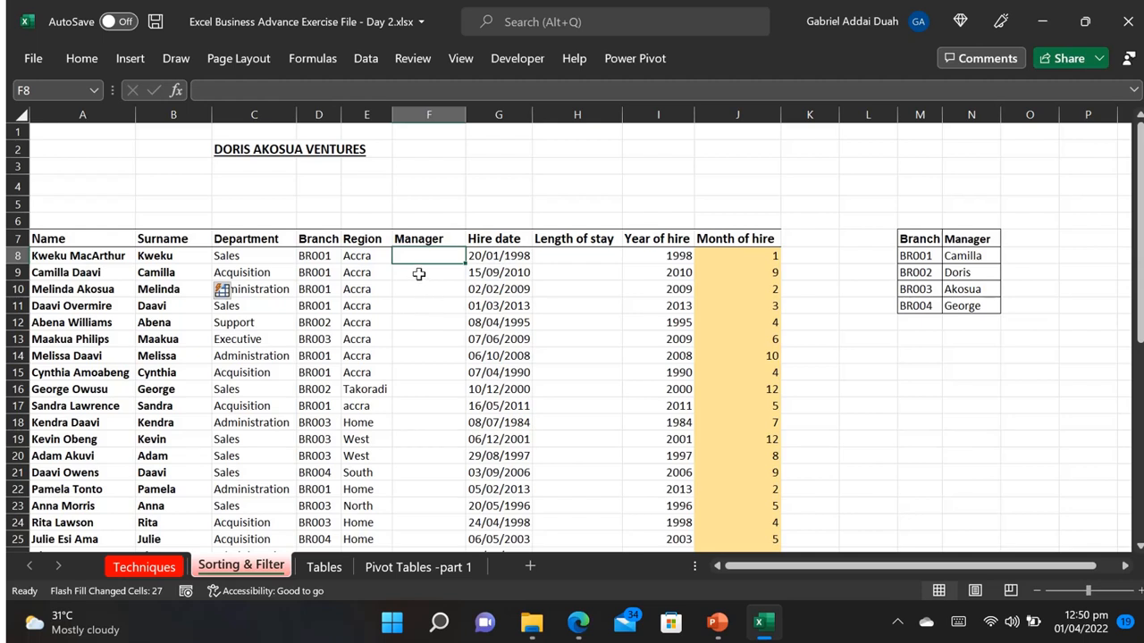
type("=")
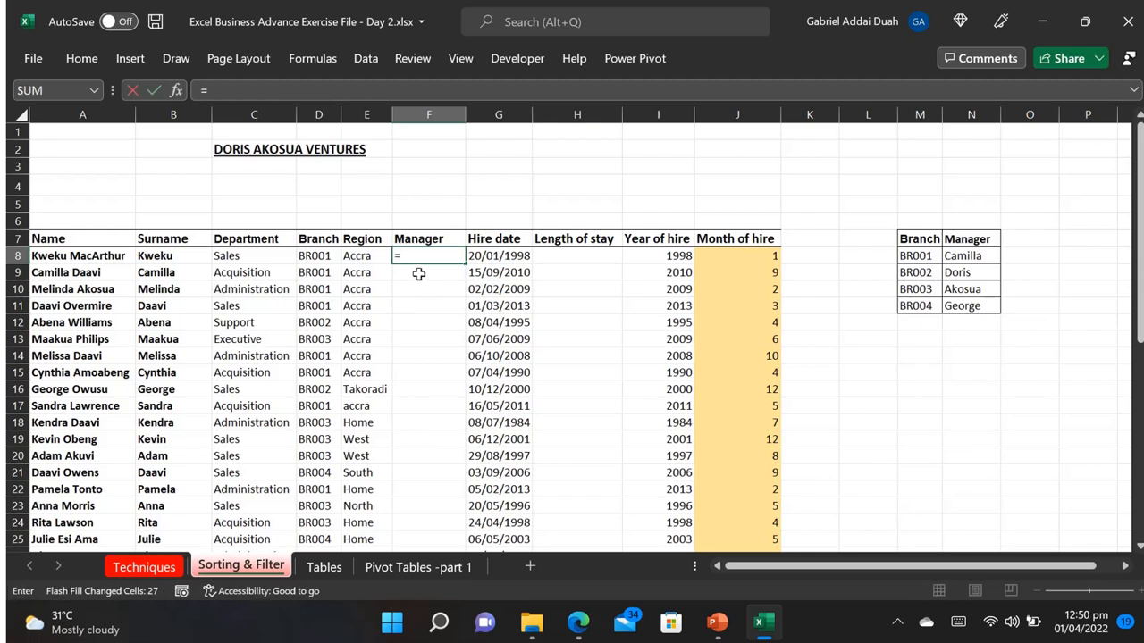
type("xl")
key("Tab")
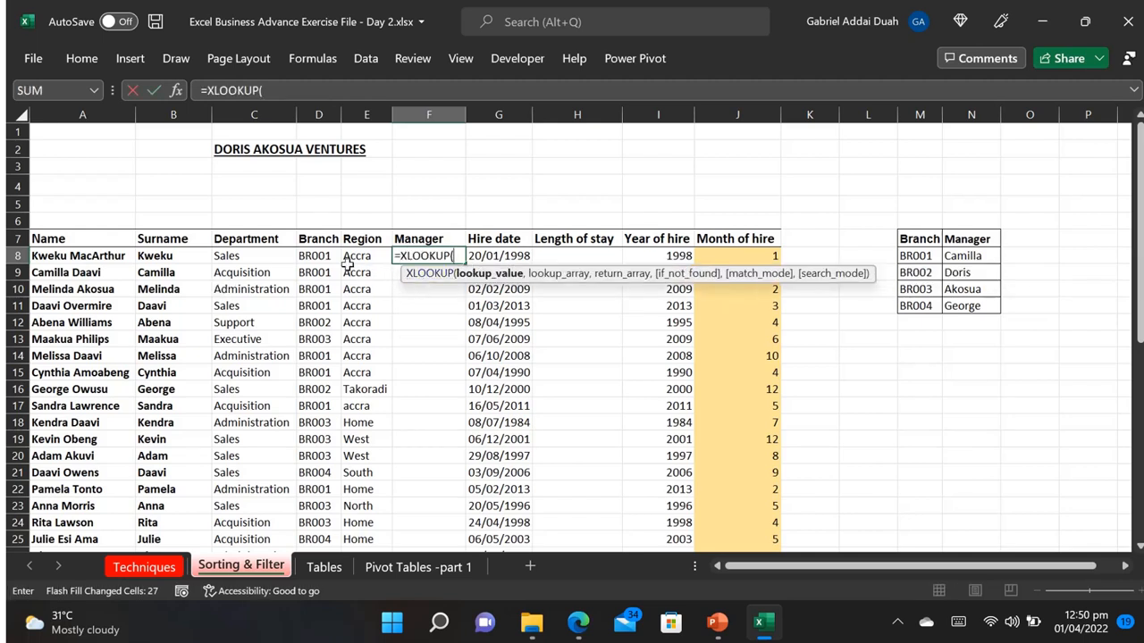
left_click(312, 257)
type(",")
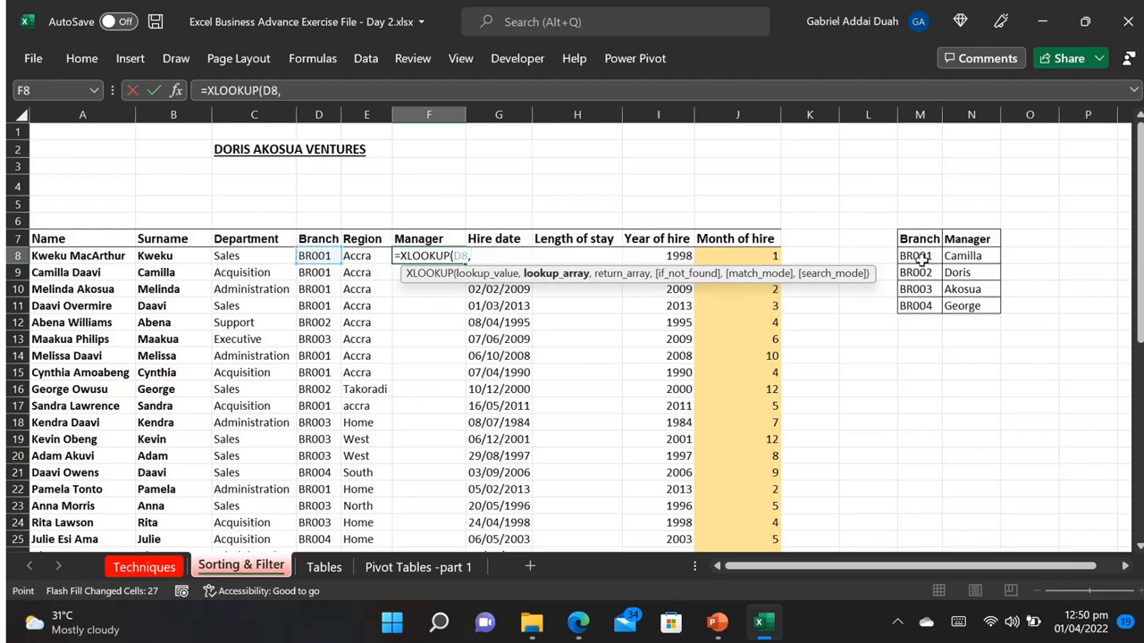
left_click_drag(920, 243, 914, 305)
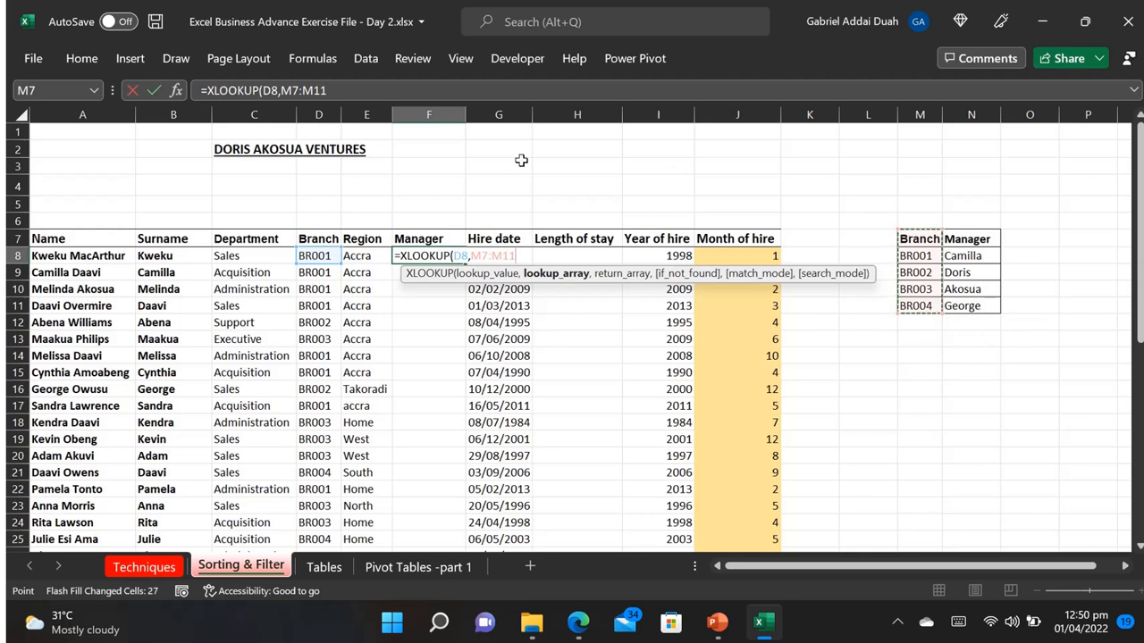
left_click_drag(330, 89, 282, 90)
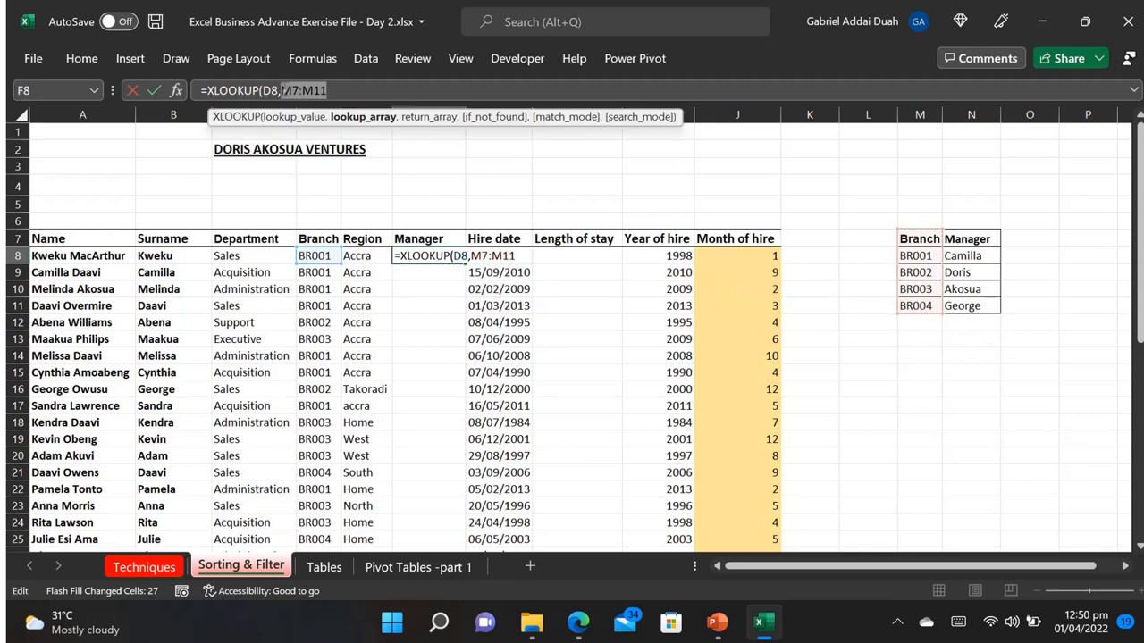
key("F4")
left_click(363, 91)
type(",")
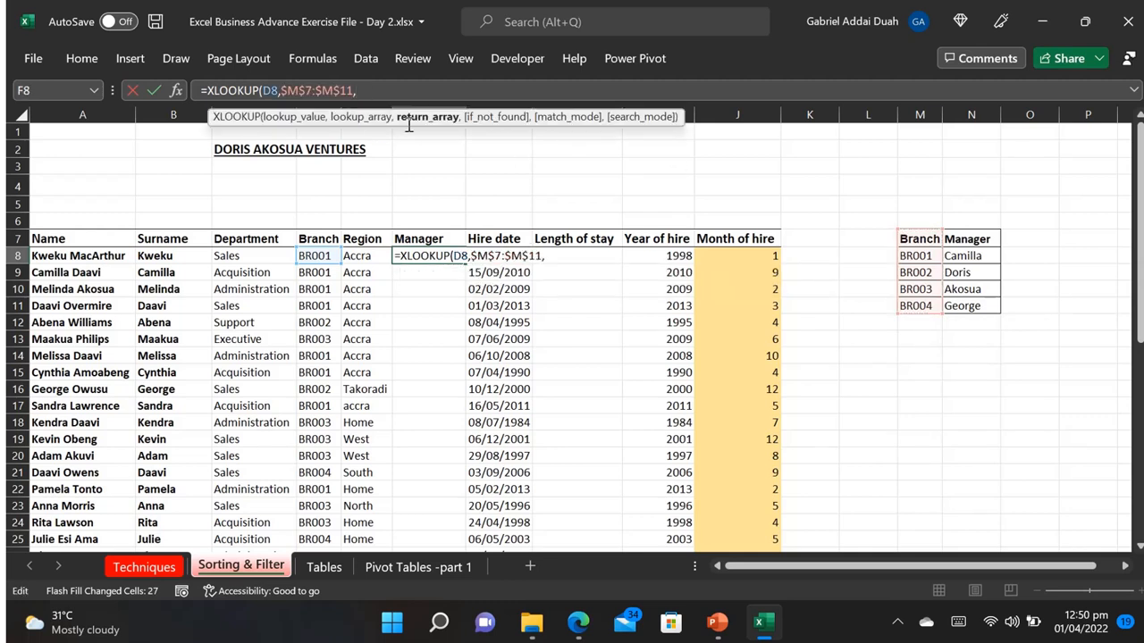
Step: Add N7:N11 as the return array of the XLOOKUP formula in F8 and keep the workbook open
left_click_drag(972, 241, 972, 306)
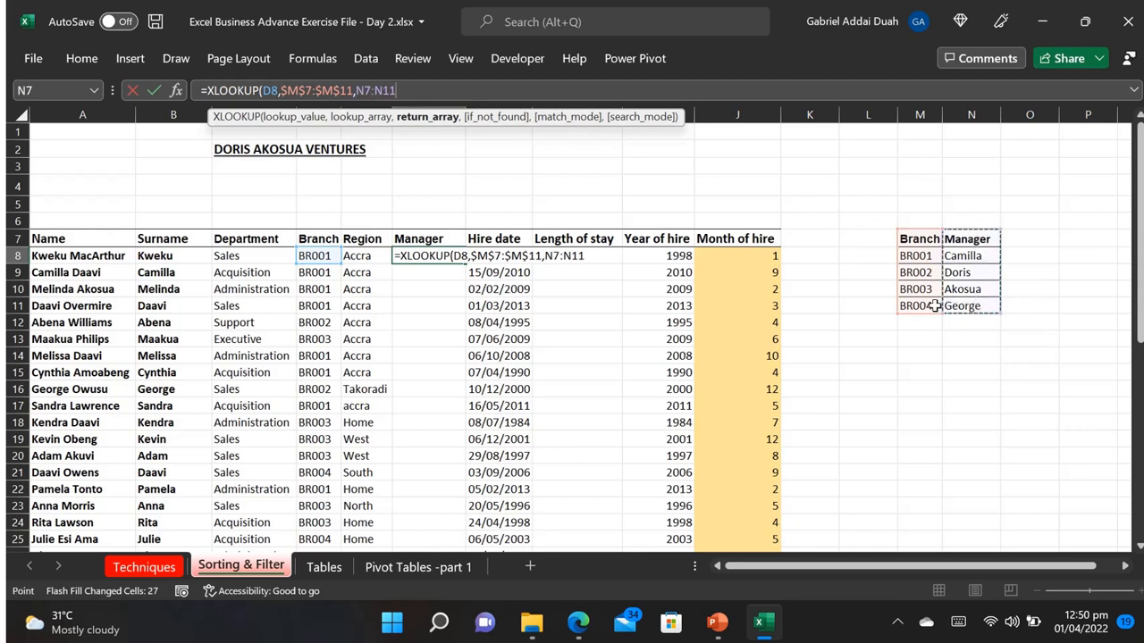
left_click_drag(405, 89, 357, 91)
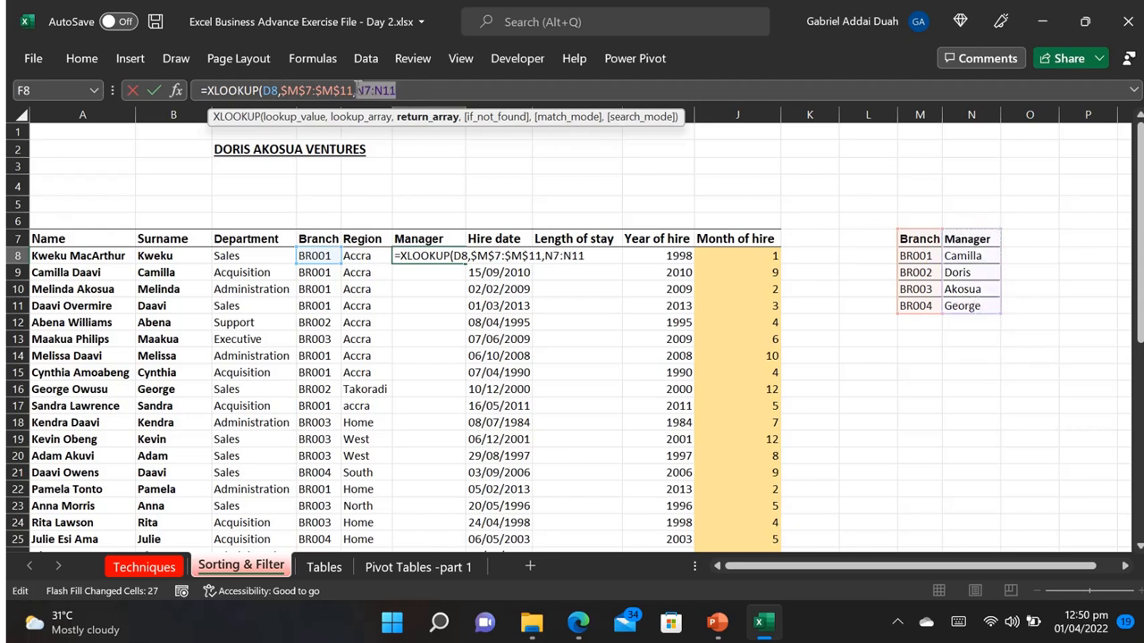
key("alt+F4")
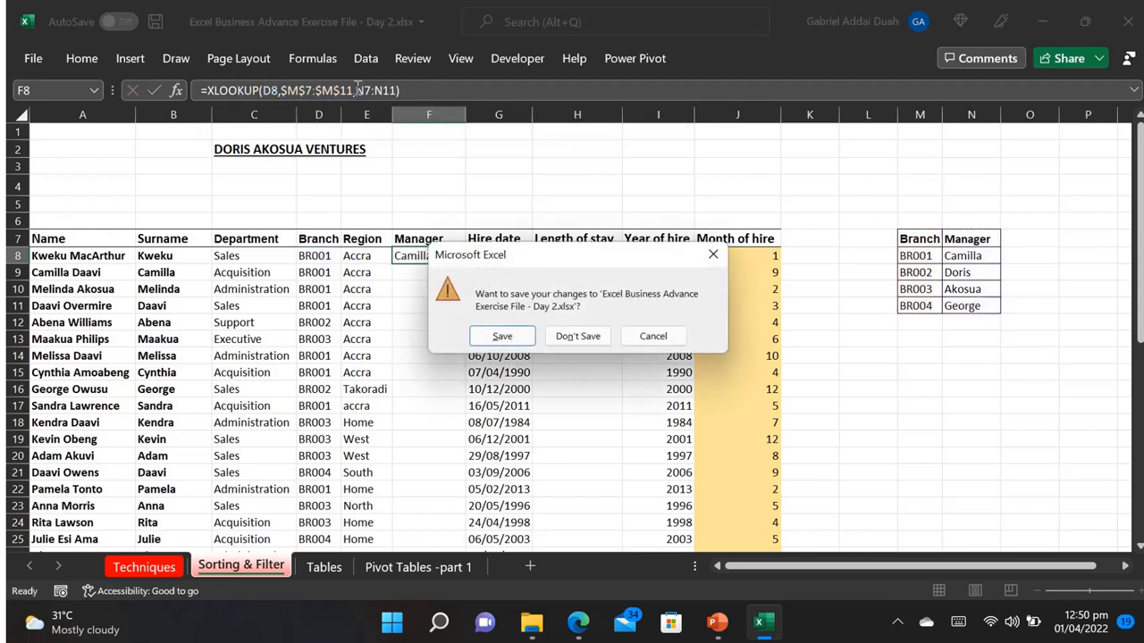
left_click(711, 256)
Step: Make the return array in F8 absolute as $N$7:$N$11 and copy the formula down the Manager column
left_click(403, 89)
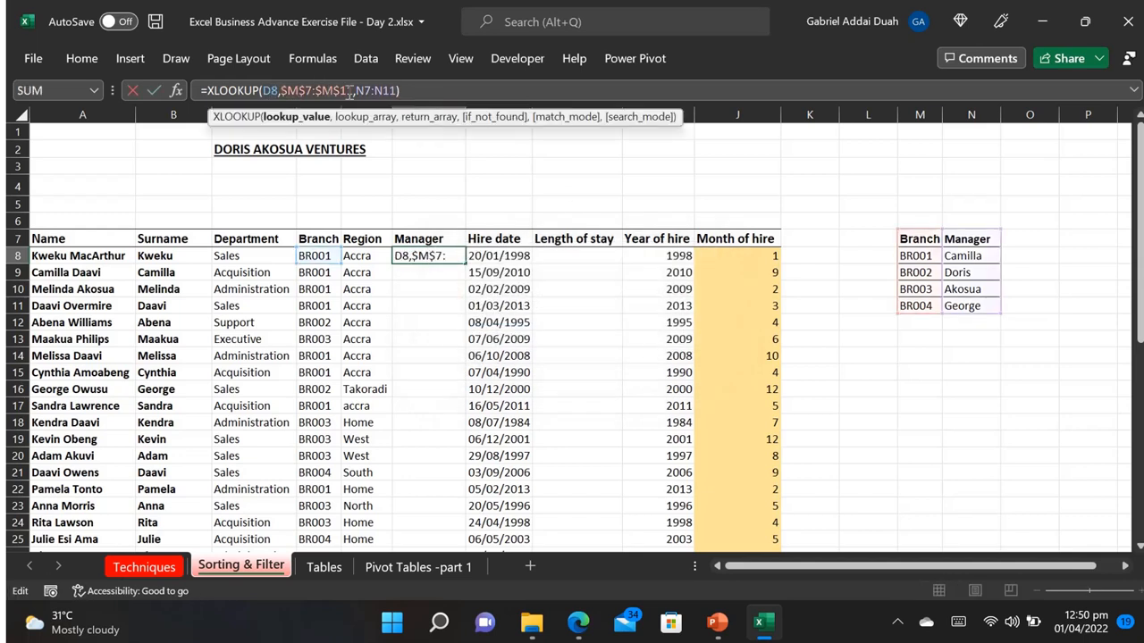
left_click_drag(401, 89, 357, 91)
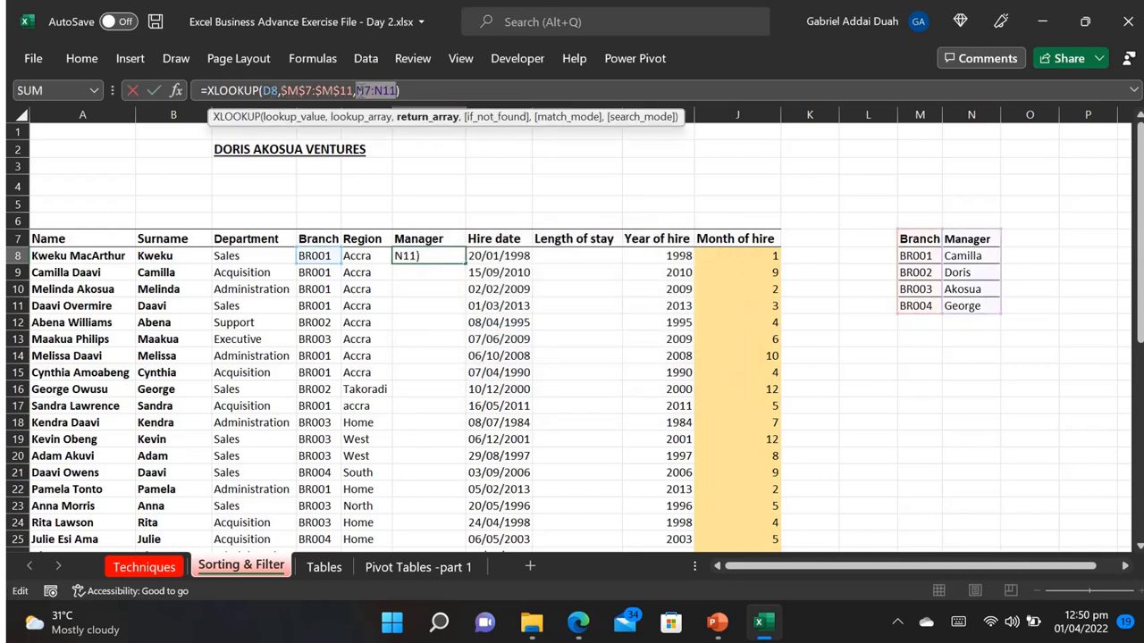
key("F4")
left_click(440, 89)
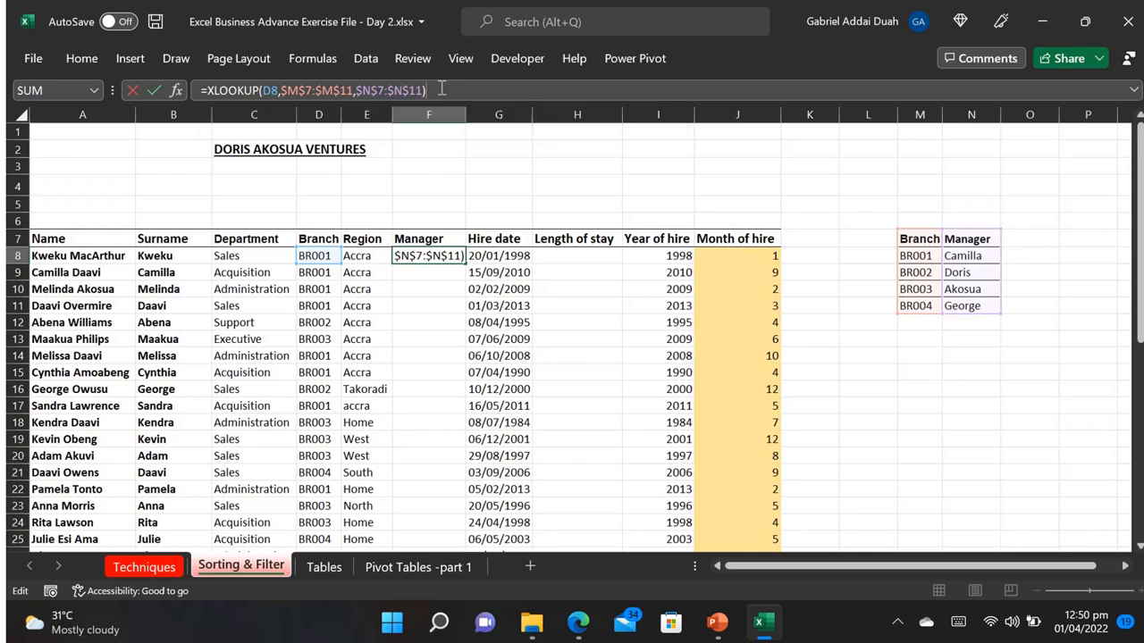
key("Return")
left_click(435, 257)
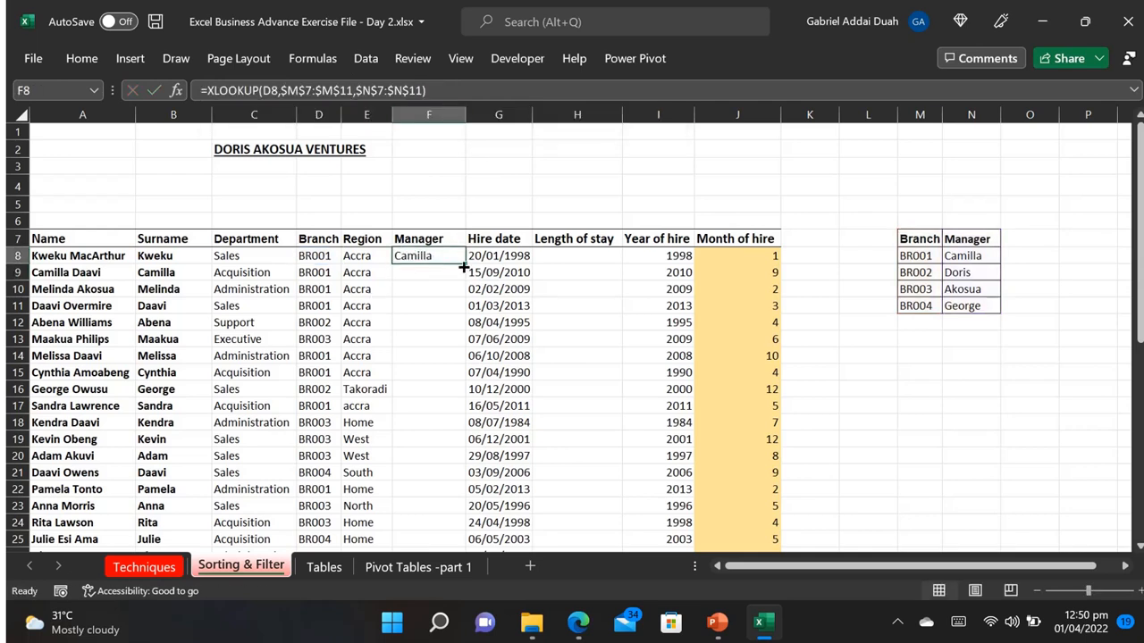
double_click(464, 267)
Step: Enter =DATEDIF(G8,TODAY(),"y") in H8 to calculate the first employee's length of stay
left_click(586, 259)
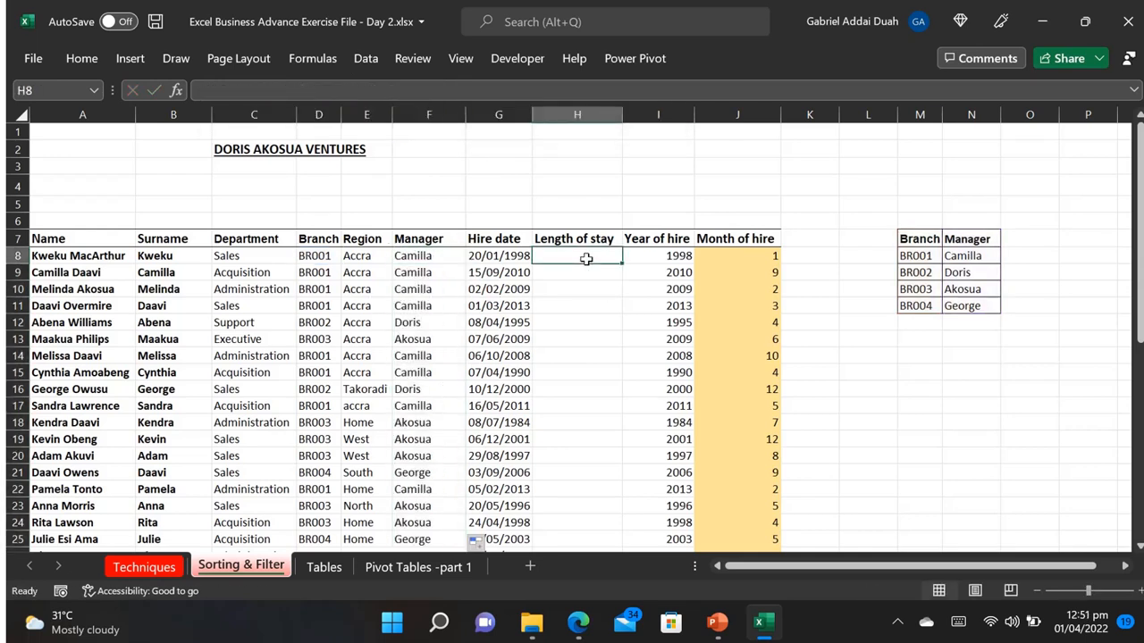
type("=datedif(")
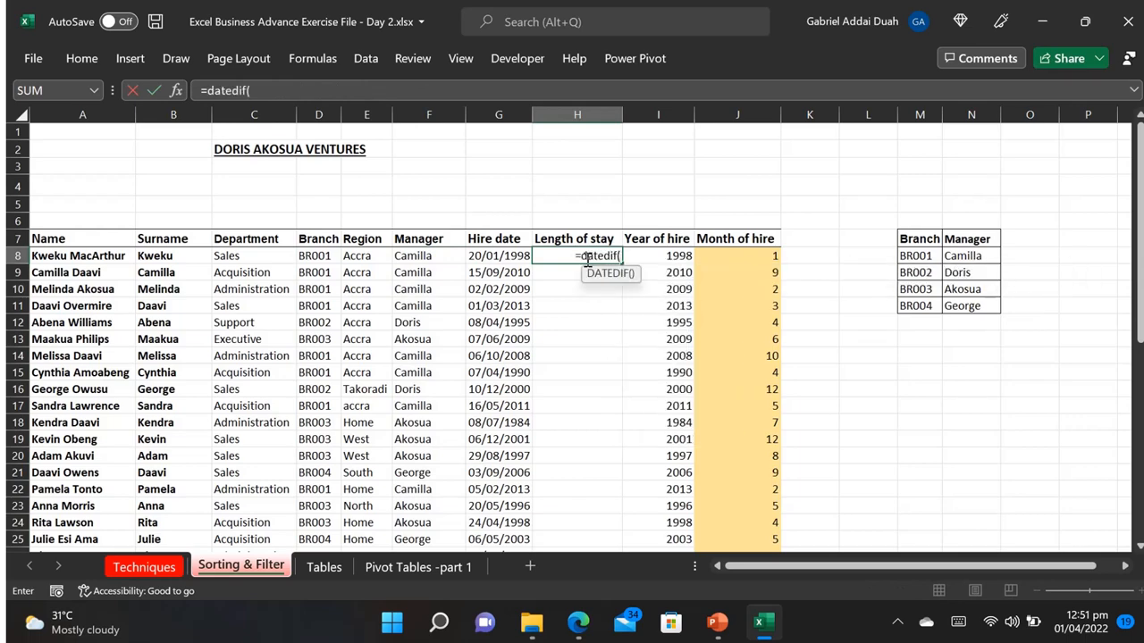
left_click(471, 256)
type(",")
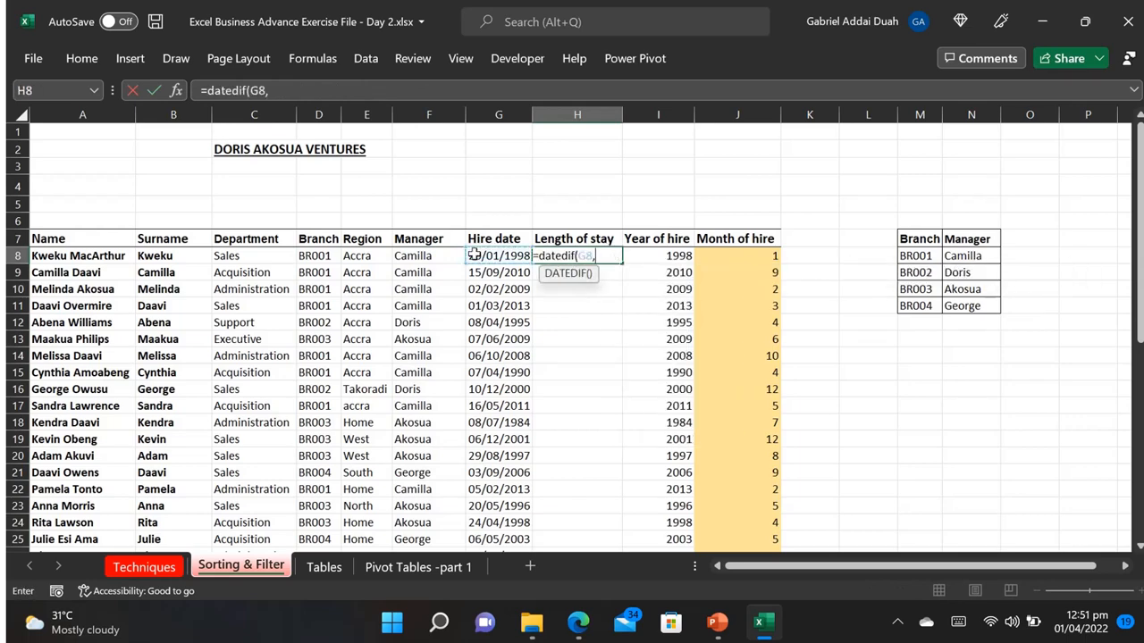
type("today")
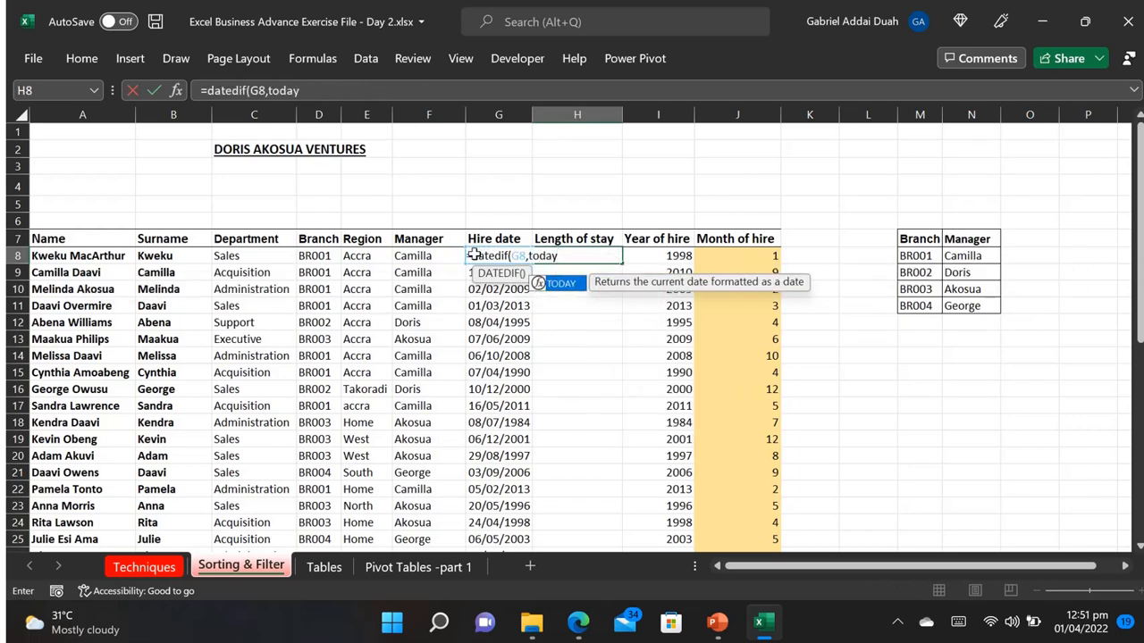
type("()")
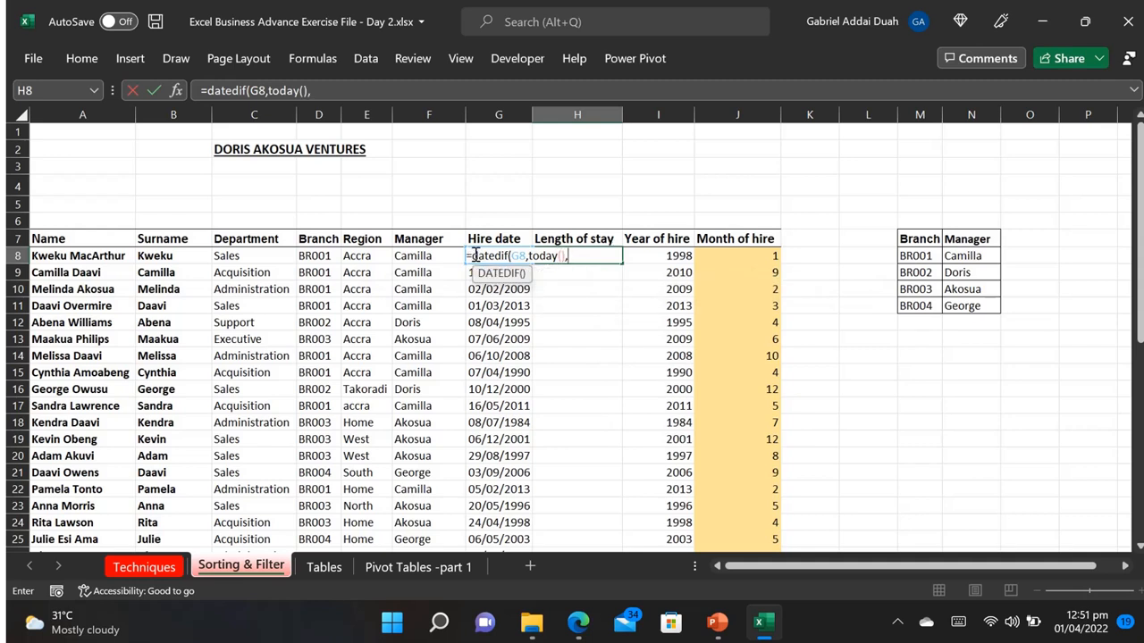
type(",\"y\")")
key("Return")
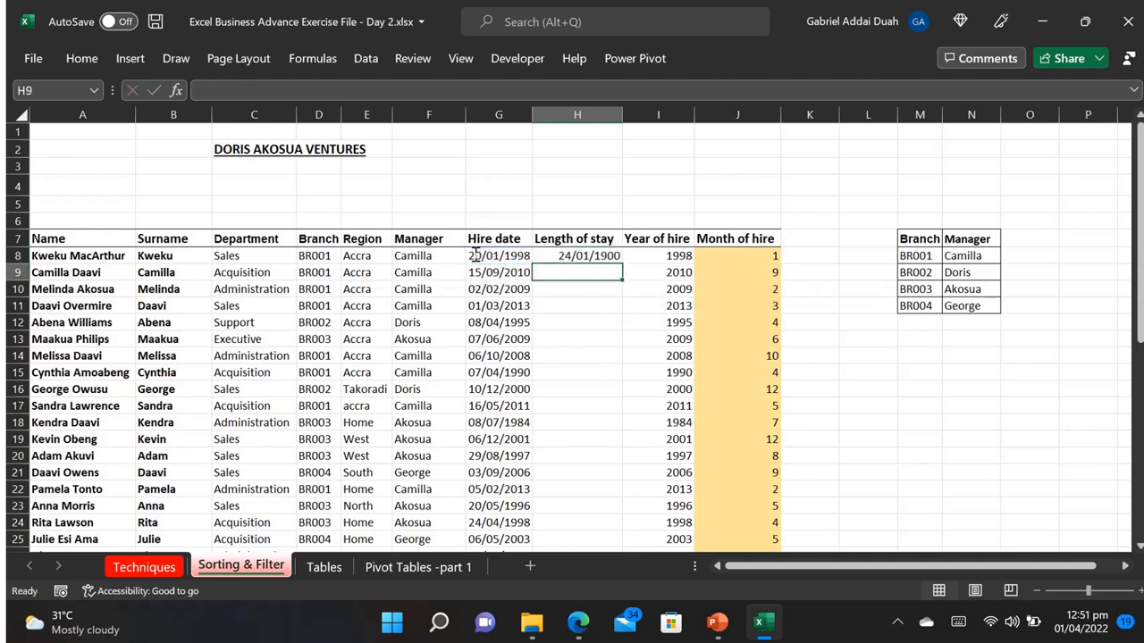
Step: Format H8 as General and copy its formula down the Length of stay column
left_click(568, 258)
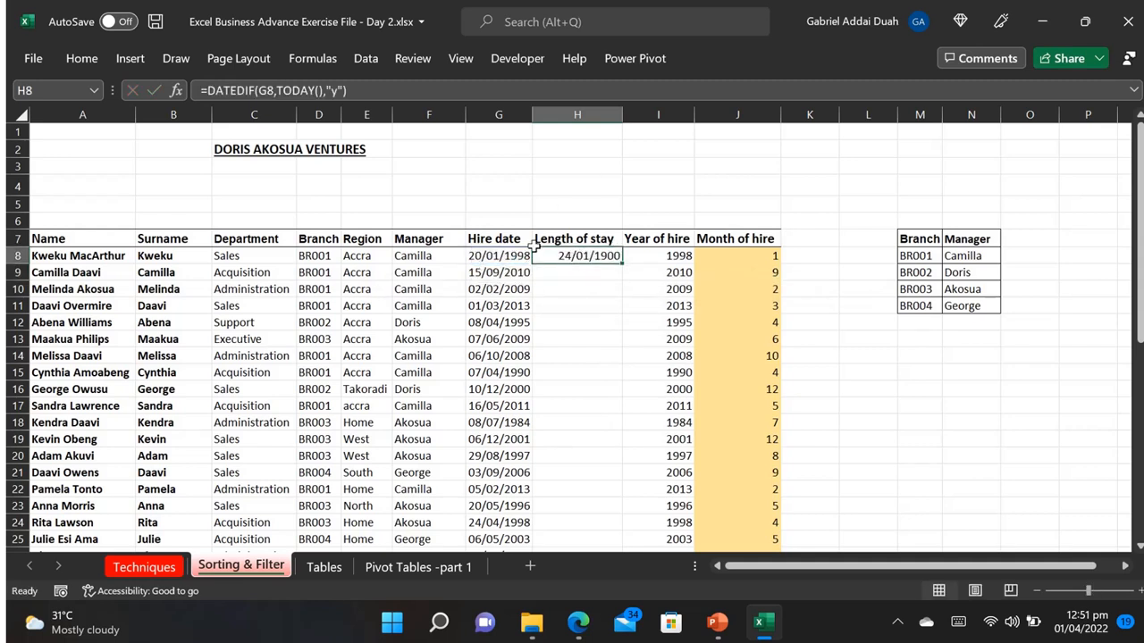
left_click(81, 57)
left_click(618, 87)
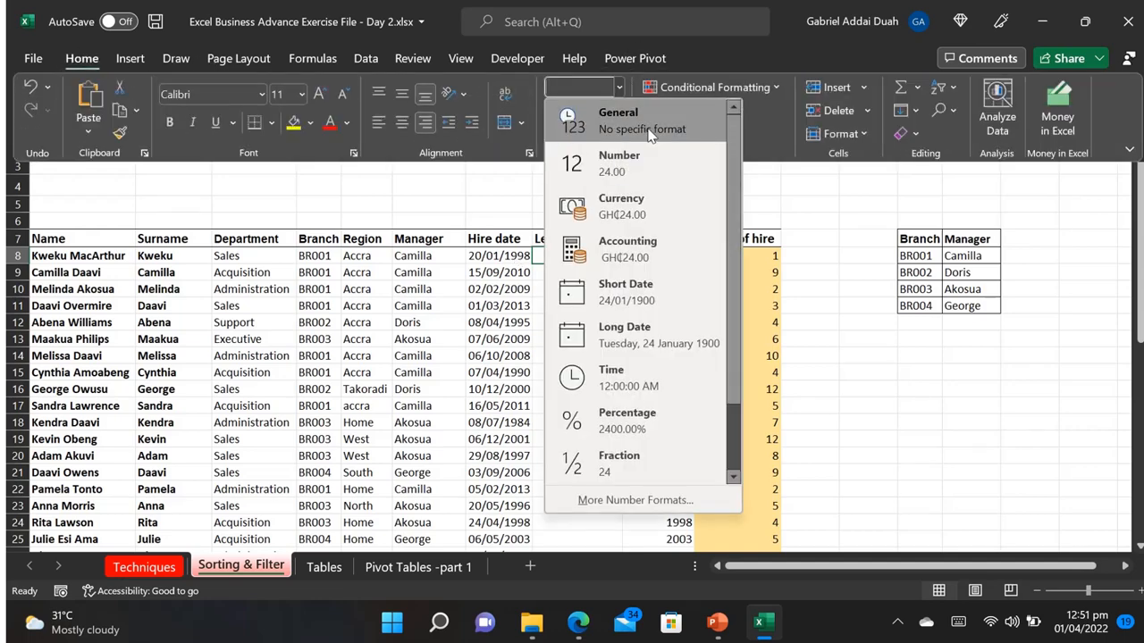
left_click(649, 134)
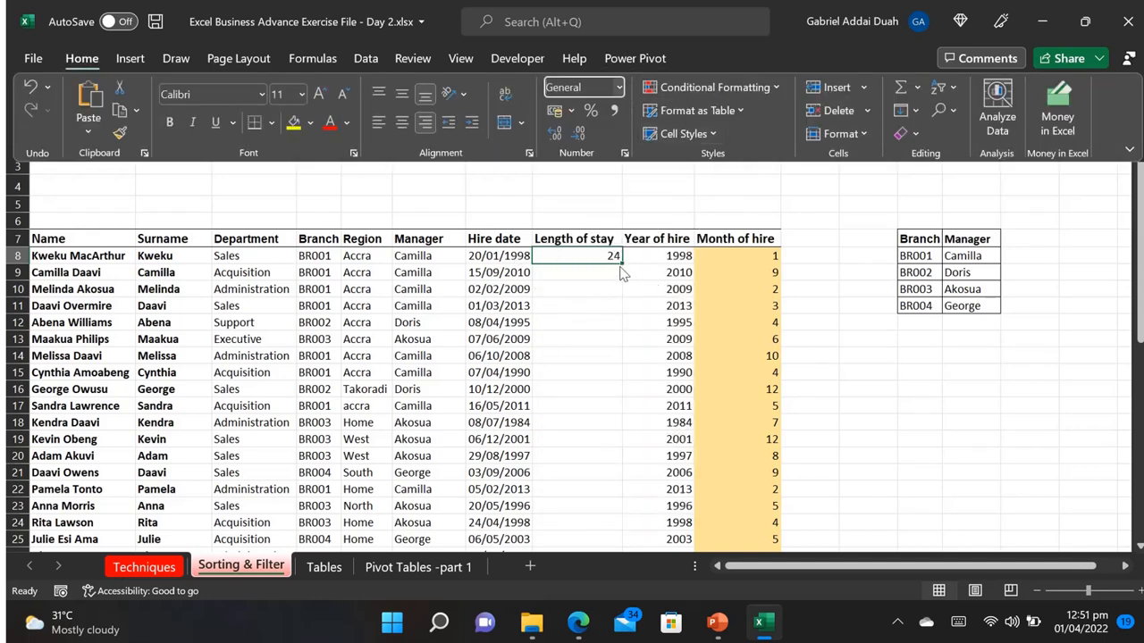
left_click(623, 266)
double_click(621, 264)
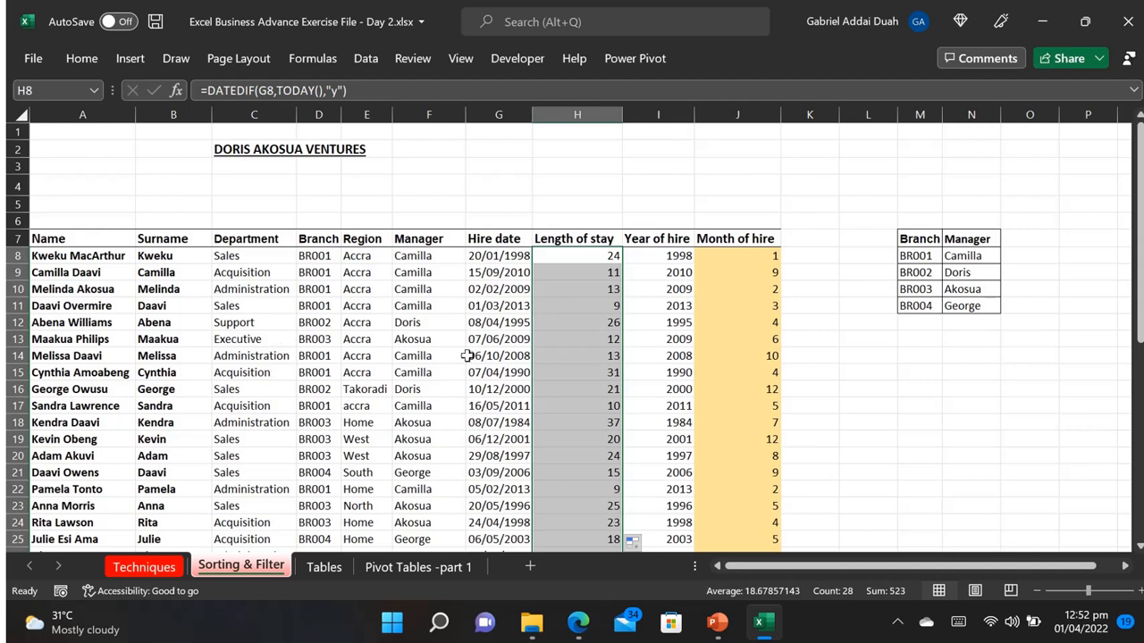
Step: Select the Name header of the staff table and look over the available sorting and filtering commands
left_click(255, 320)
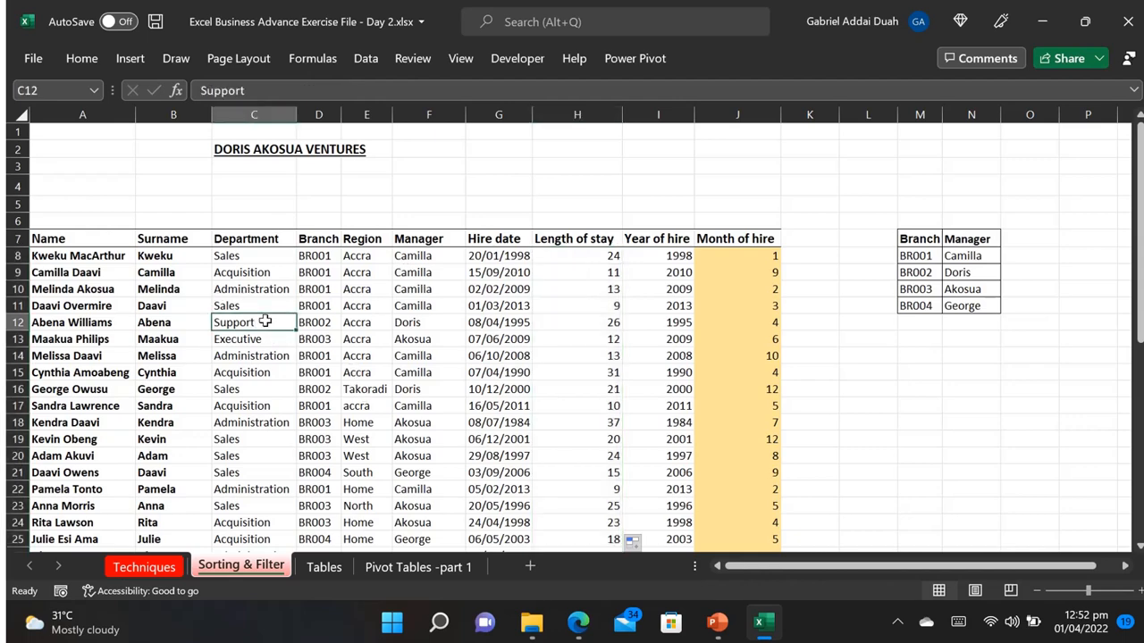
left_click(60, 242)
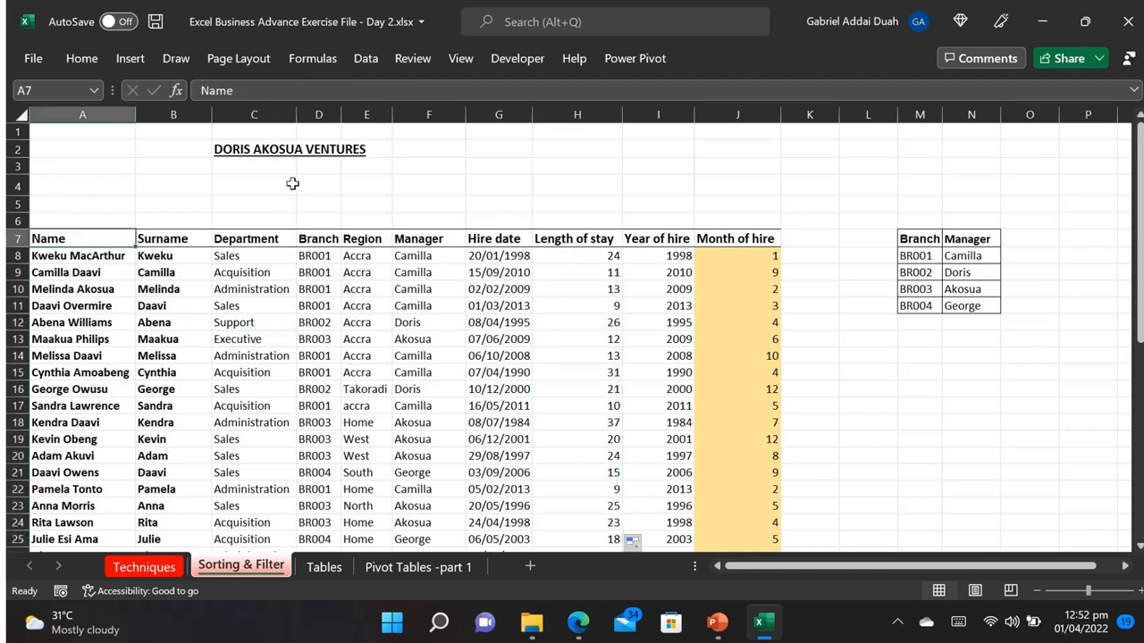
left_click(80, 58)
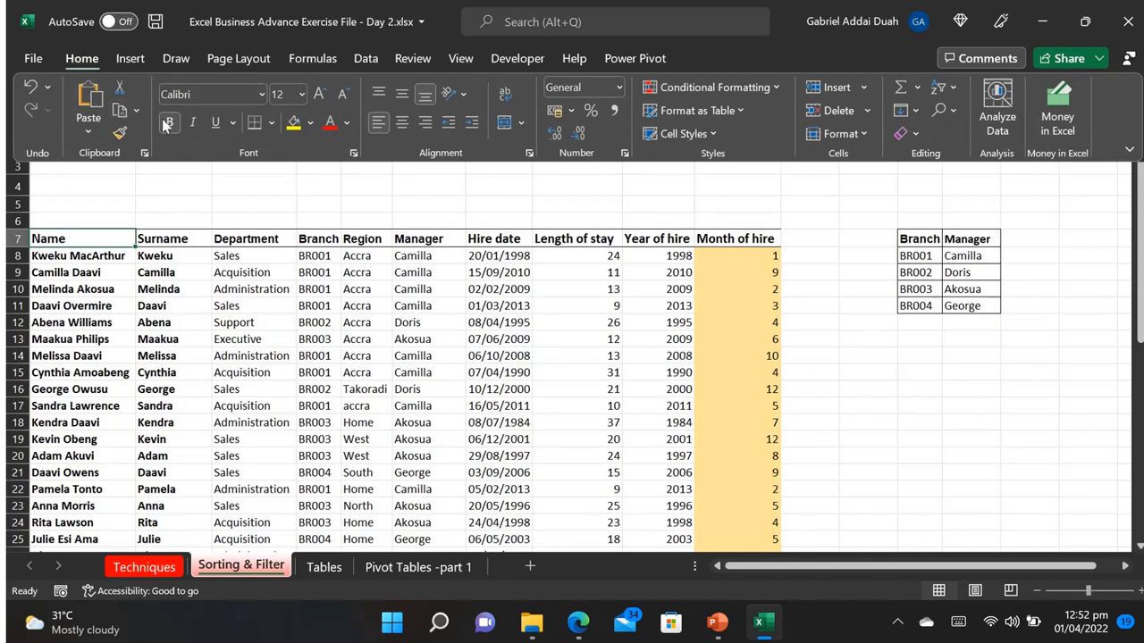
left_click(953, 91)
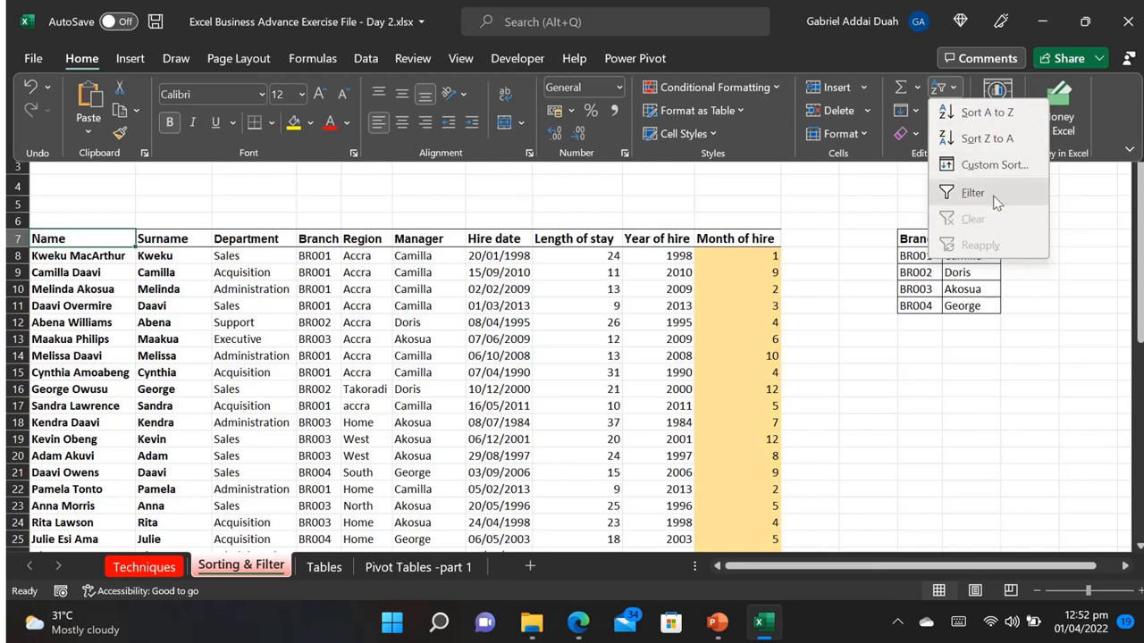
left_click(366, 56)
left_click(366, 57)
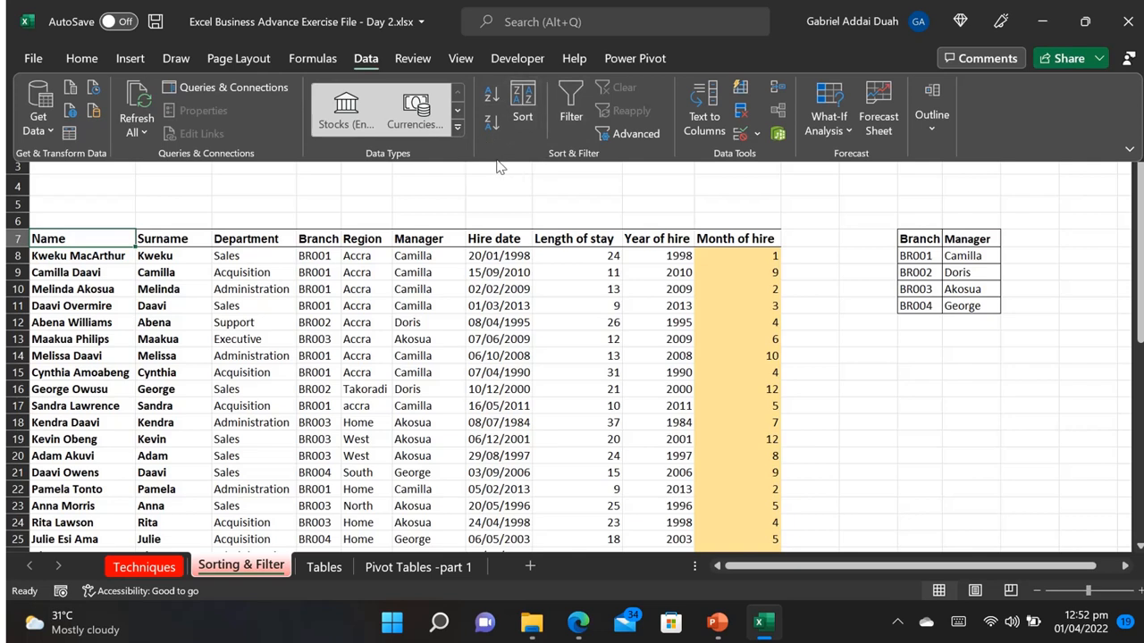
Step: Sort the staff table by Department from A to Z
left_click(270, 329)
left_click(249, 289)
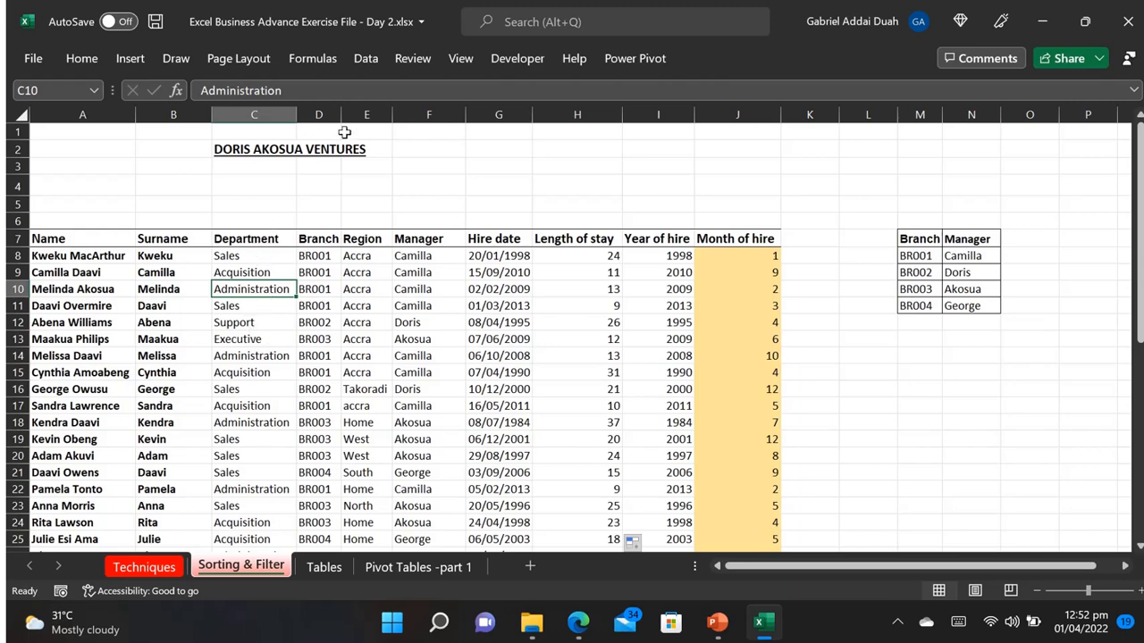
left_click(369, 70)
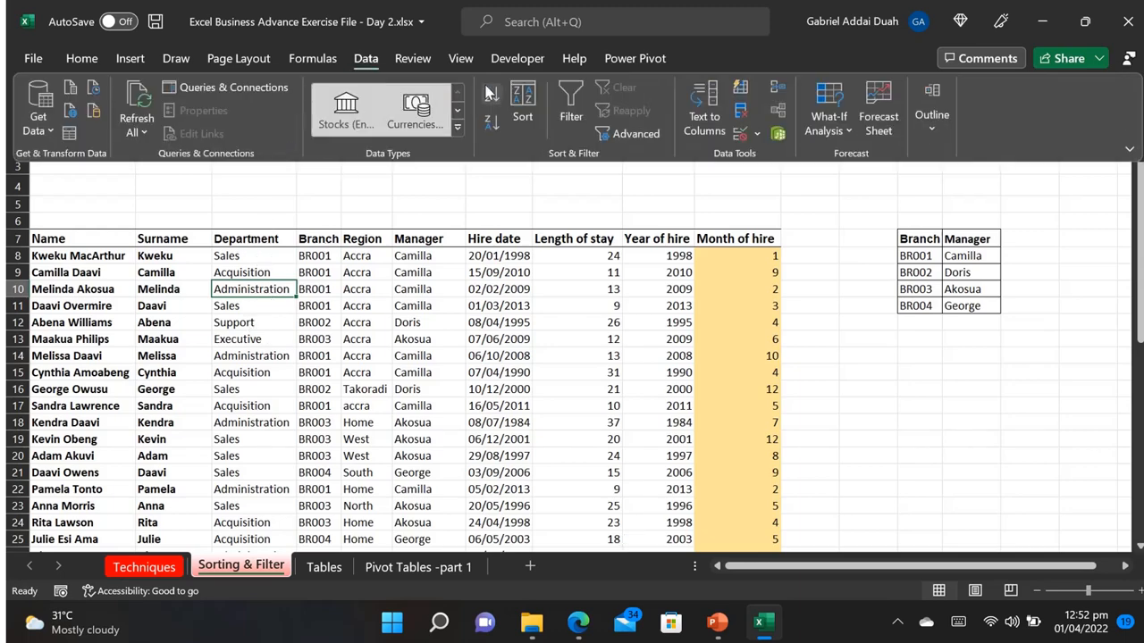
left_click(486, 89)
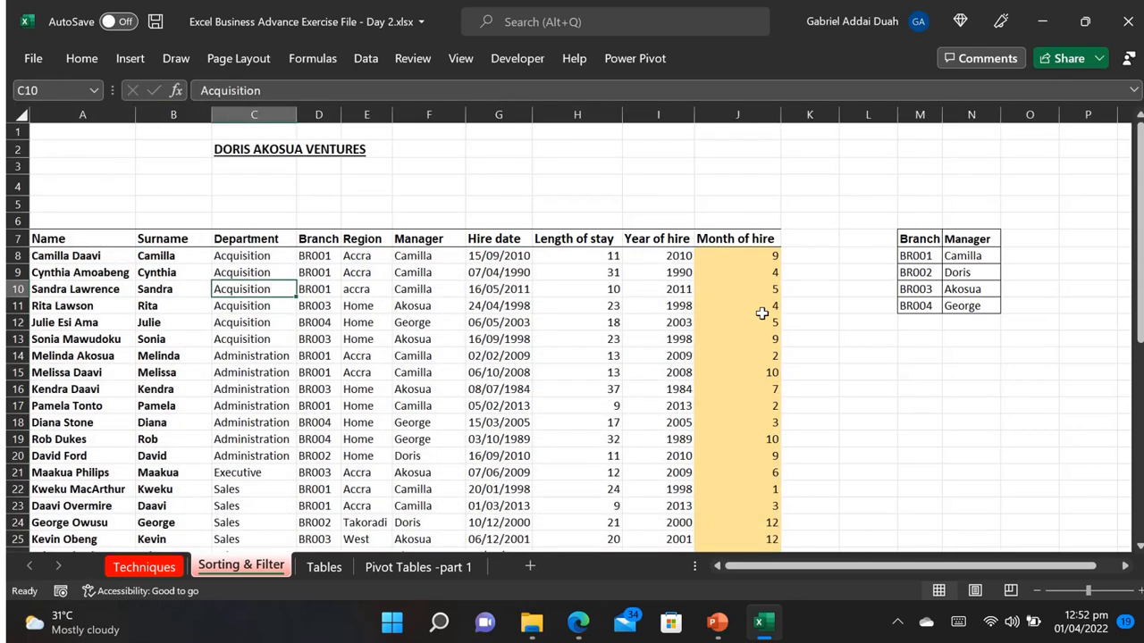
Step: Sort the staff table by Surname from A to Z
left_click(150, 275)
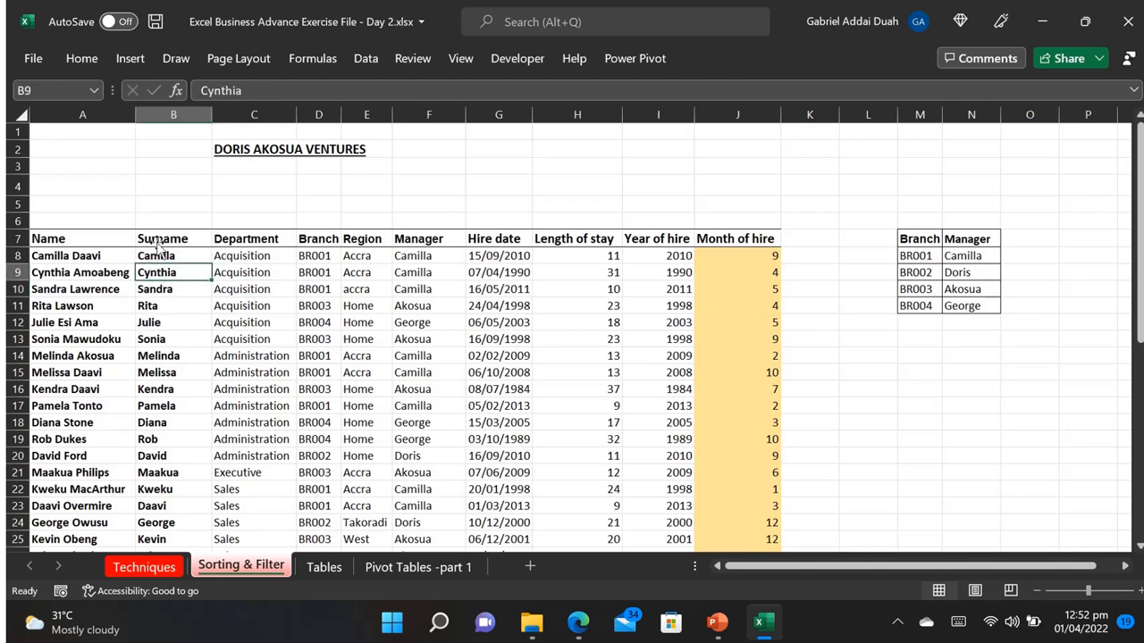
left_click(366, 58)
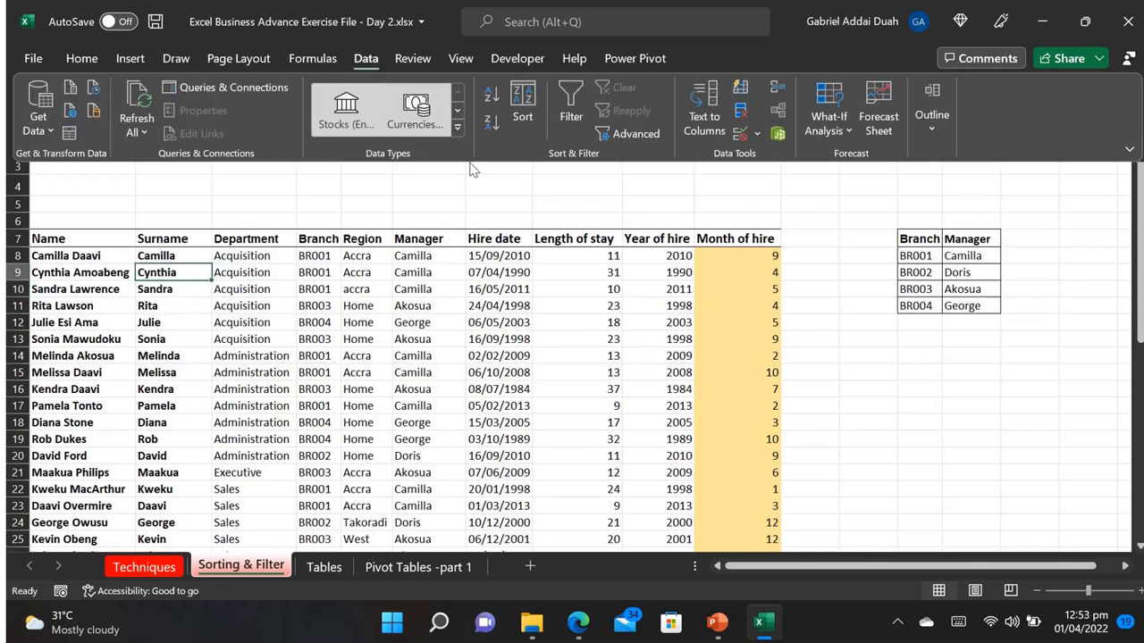
left_click(488, 98)
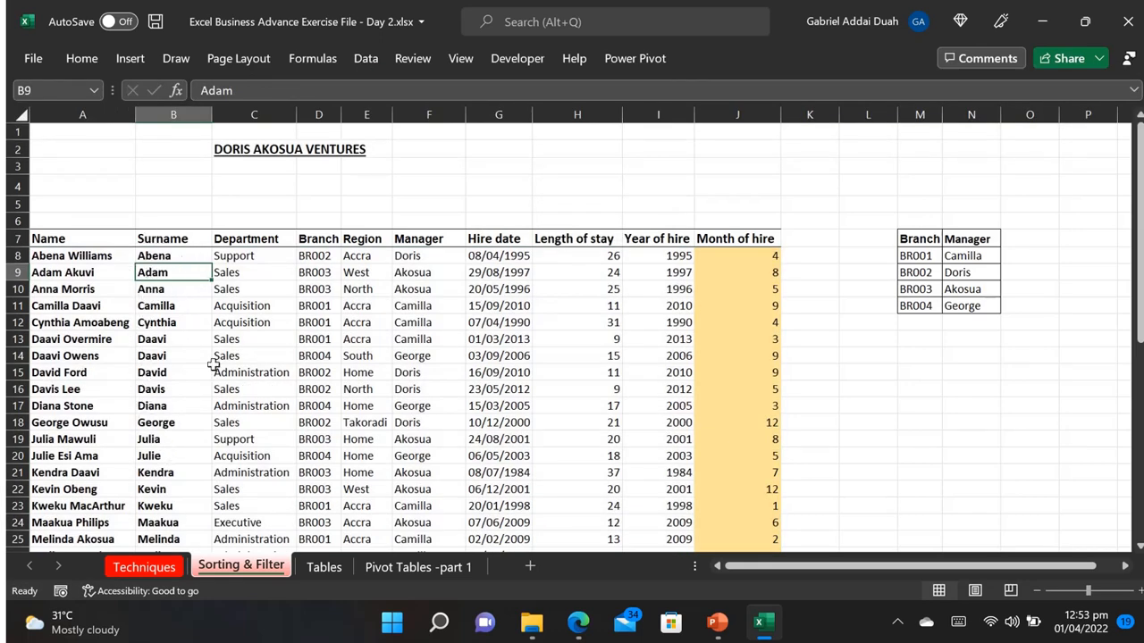
Step: Sort the staff table by Region from Z to A
left_click(358, 260)
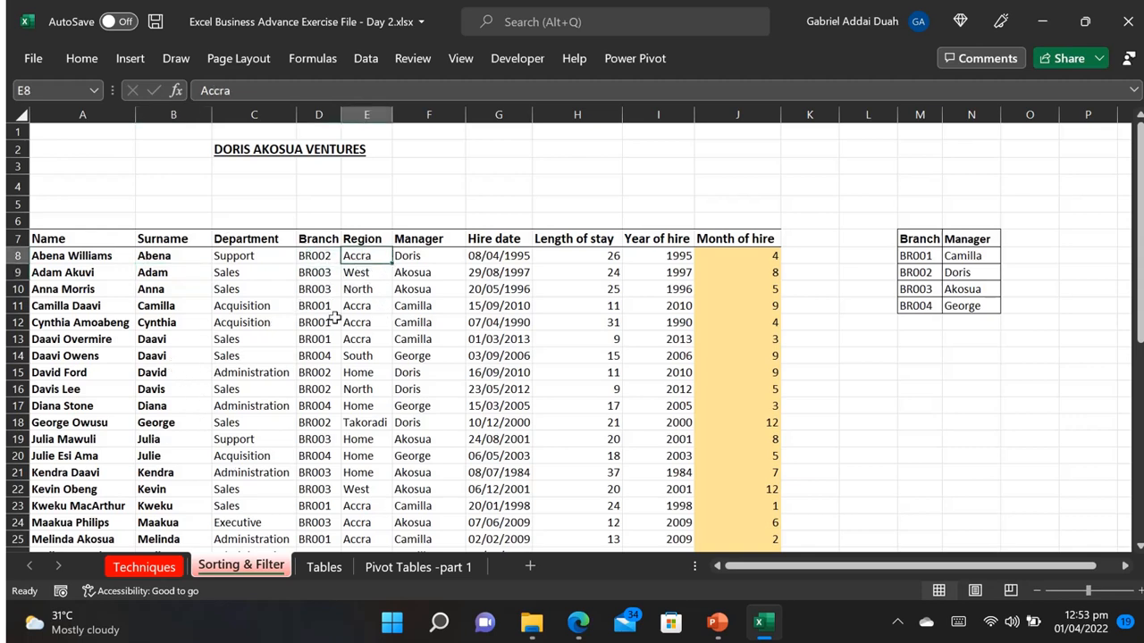
left_click(365, 59)
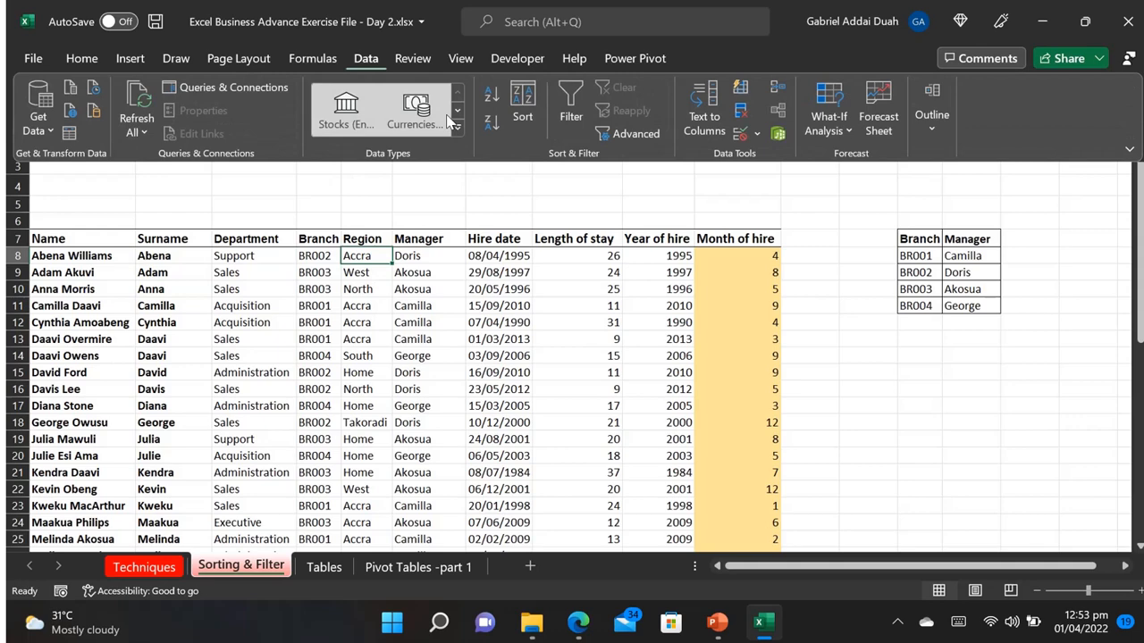
left_click(490, 134)
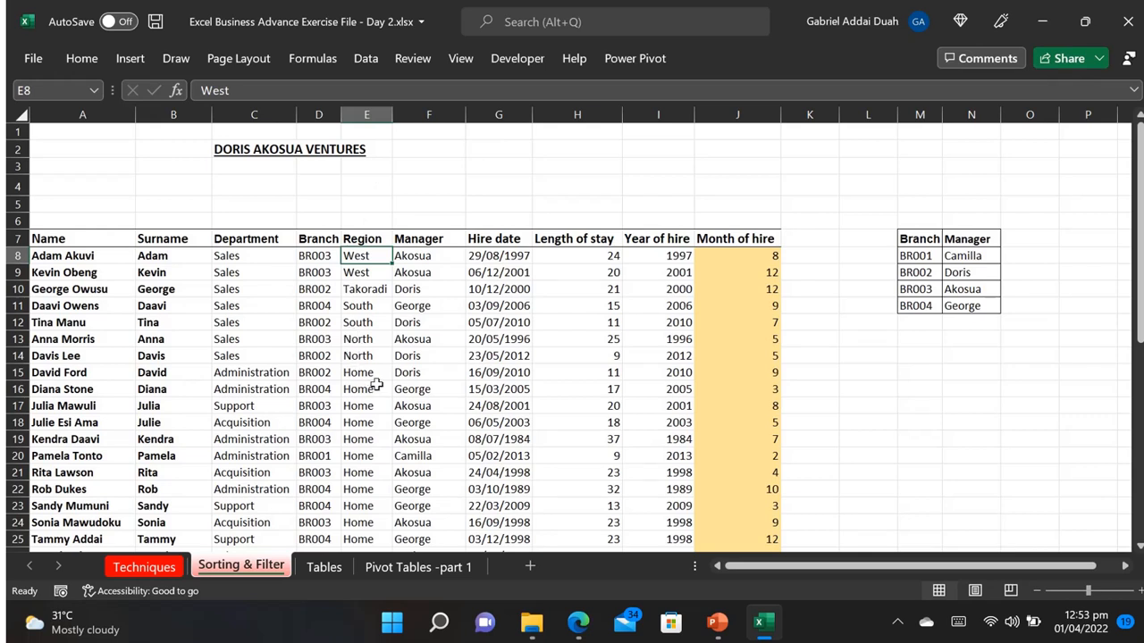
Step: Sort the staff table by Hire date from oldest to newest
left_click(482, 295)
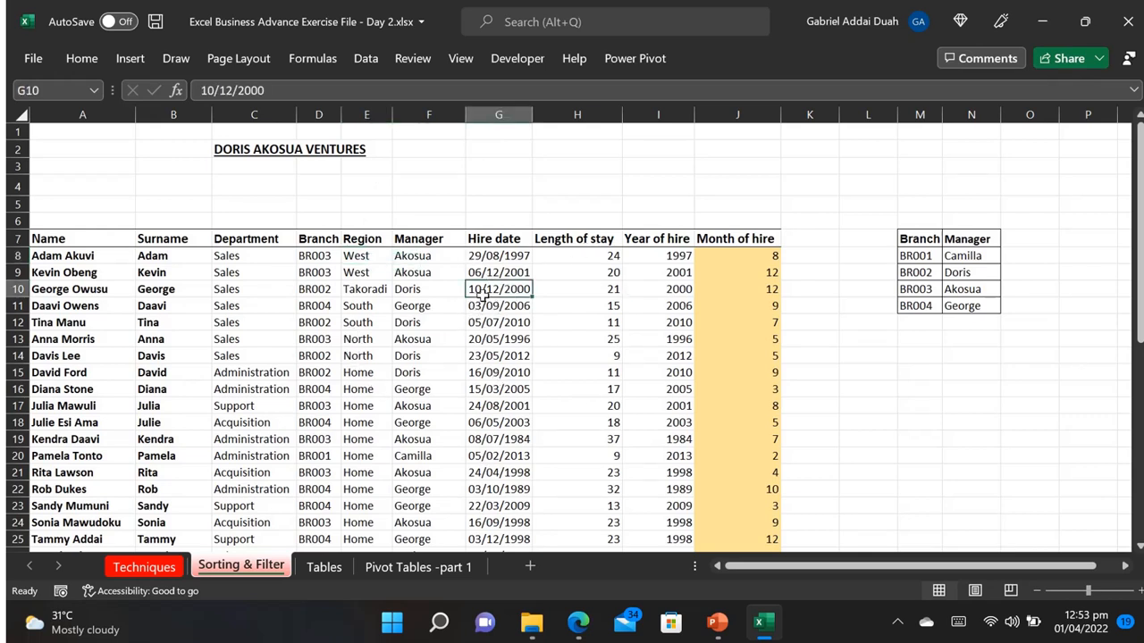
left_click(483, 372)
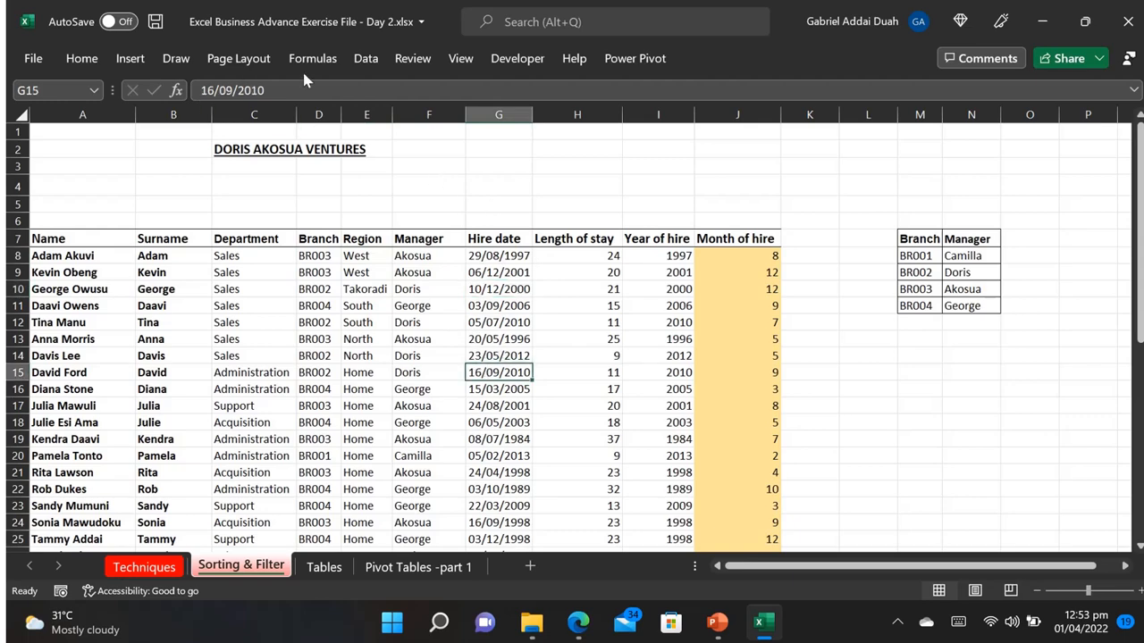
left_click(365, 59)
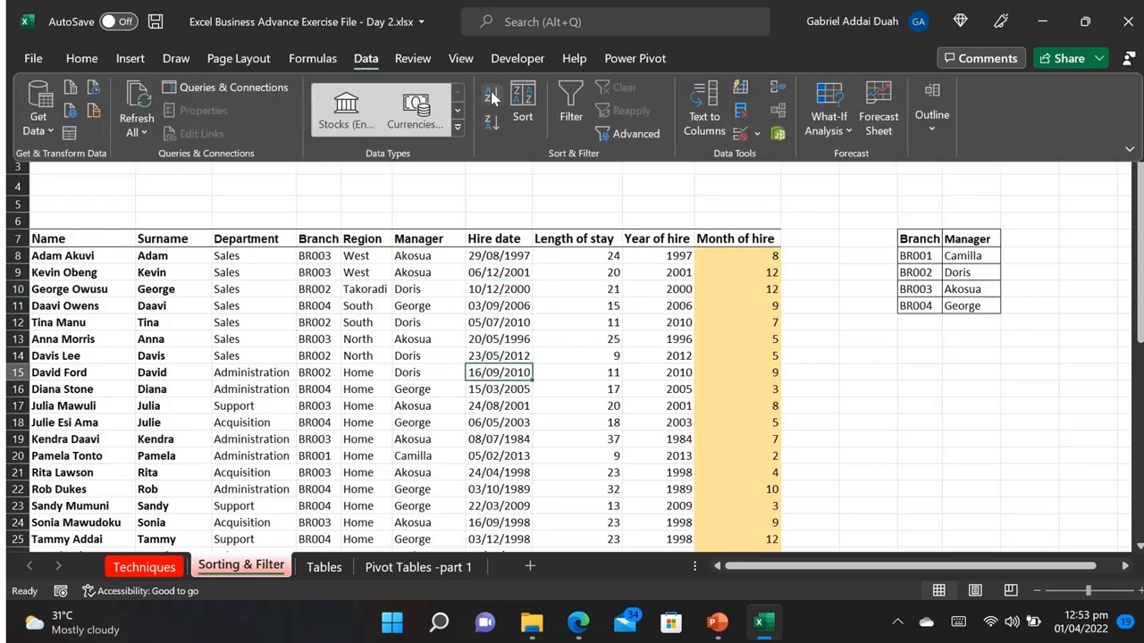
left_click(491, 96)
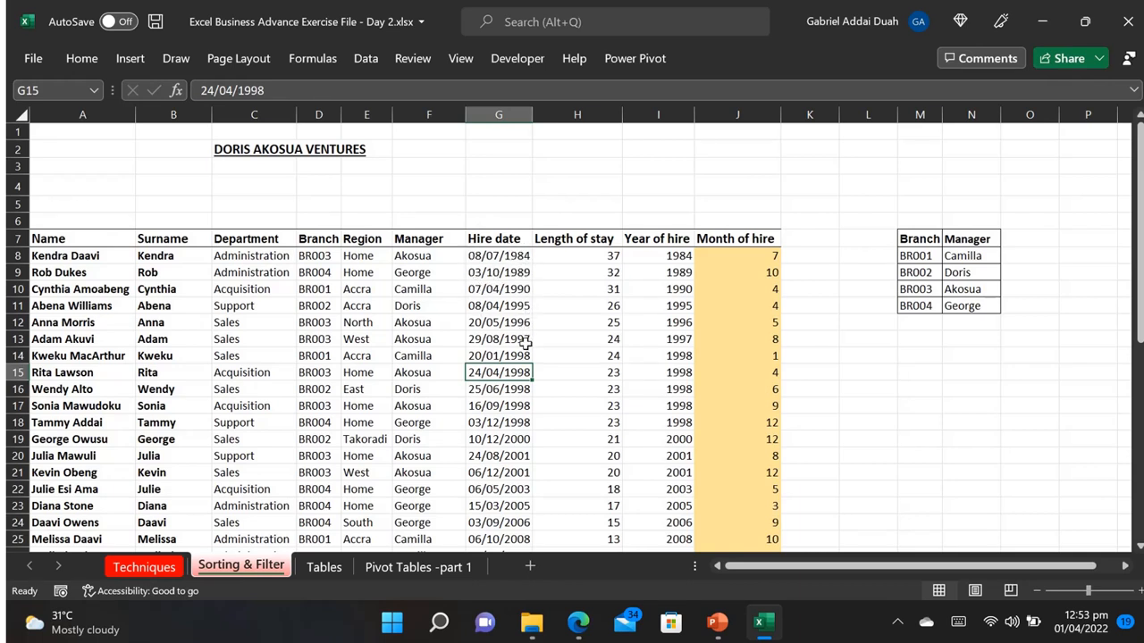
Step: Sort the staff table by Hire date from newest to oldest
left_click_drag(513, 288, 473, 315)
left_click(474, 320)
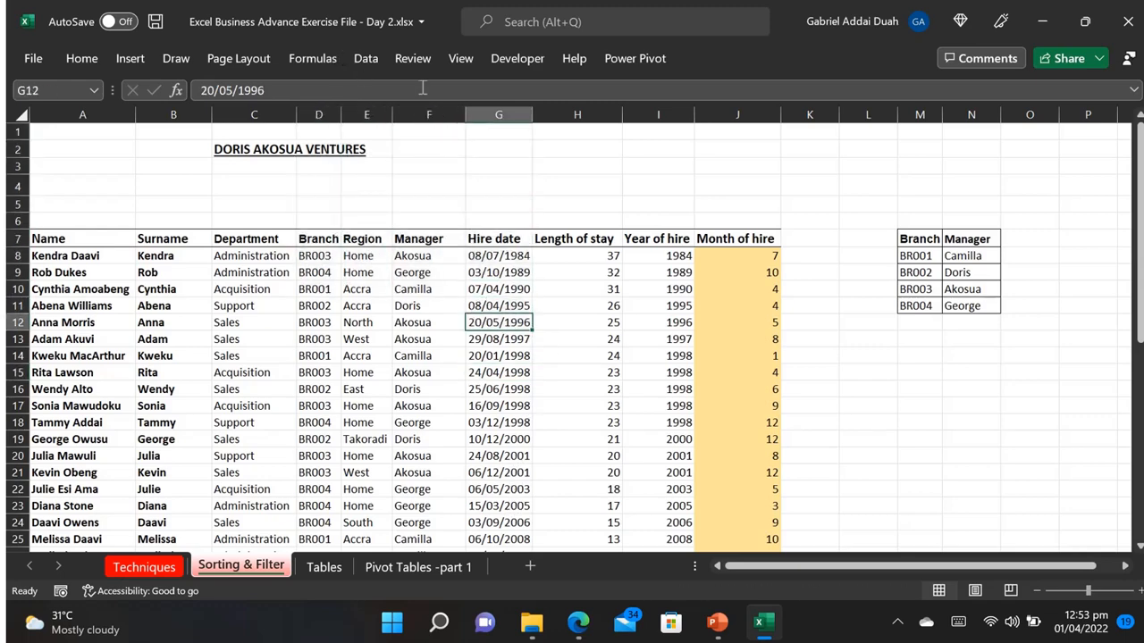
left_click(375, 58)
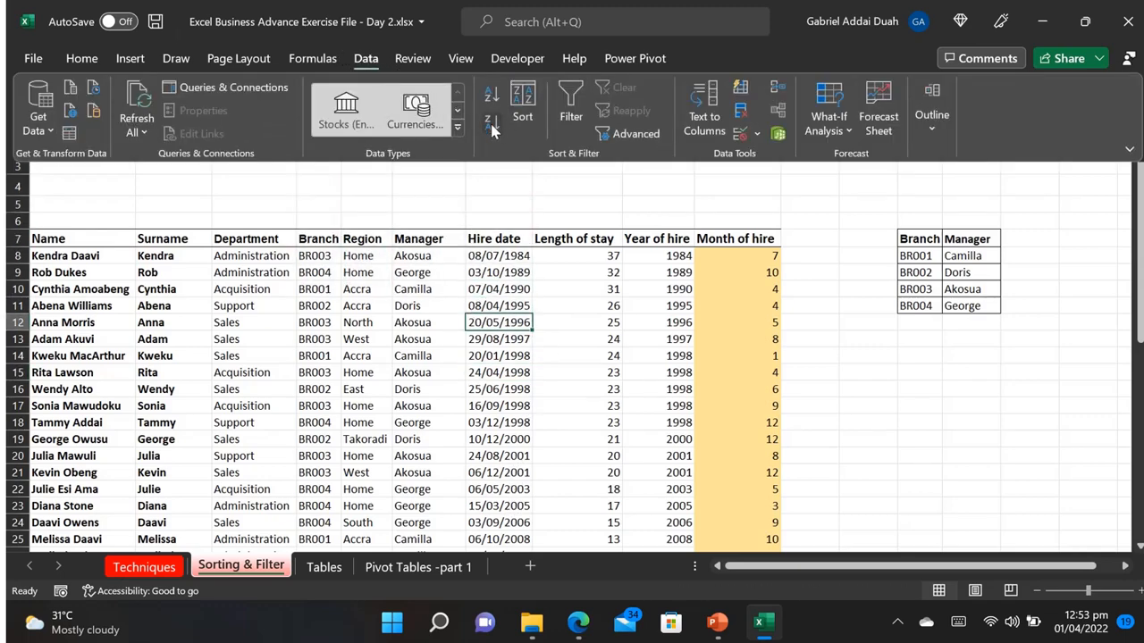
left_click(494, 130)
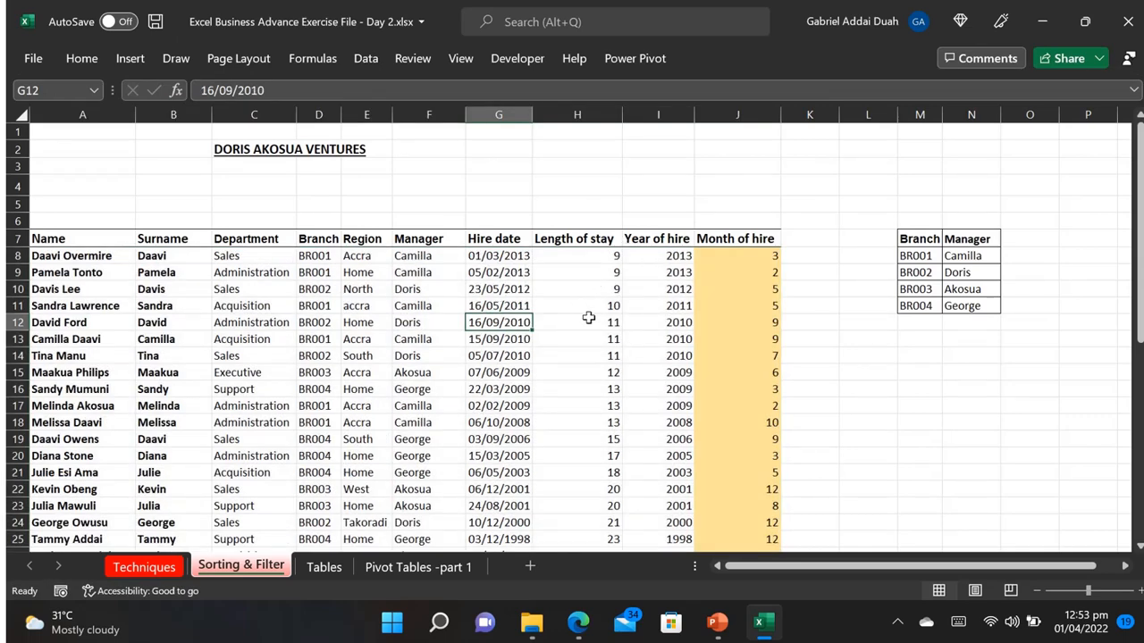
Step: Enter the label SORT in G2 and the label FILTER in G4 above the staff table
left_click(668, 300)
left_click(752, 304)
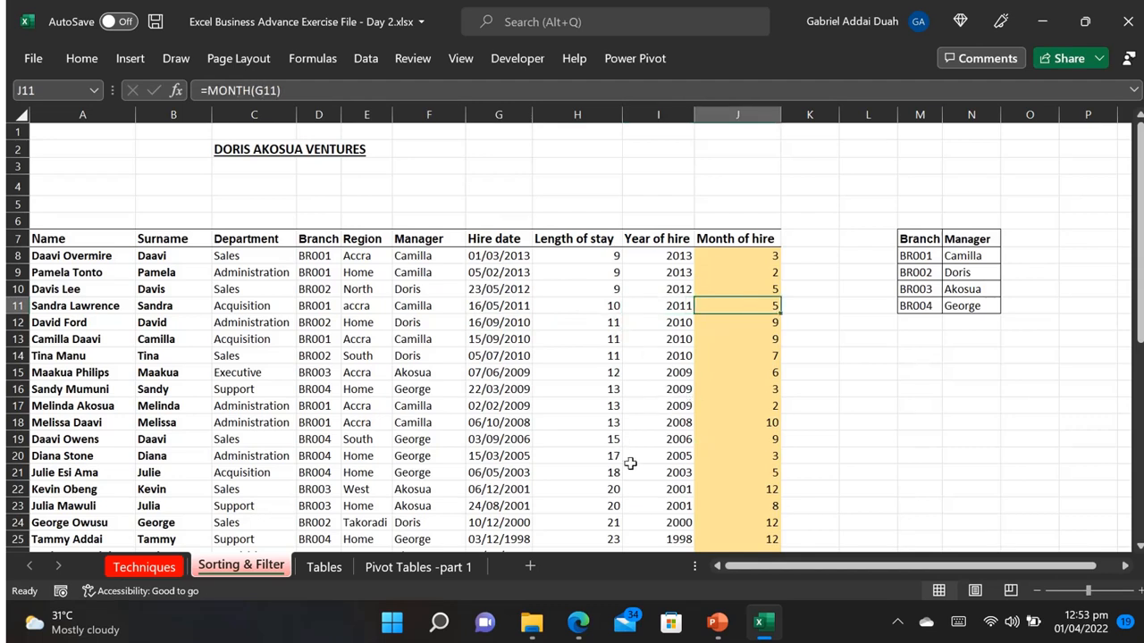
left_click(487, 148)
type("SOT")
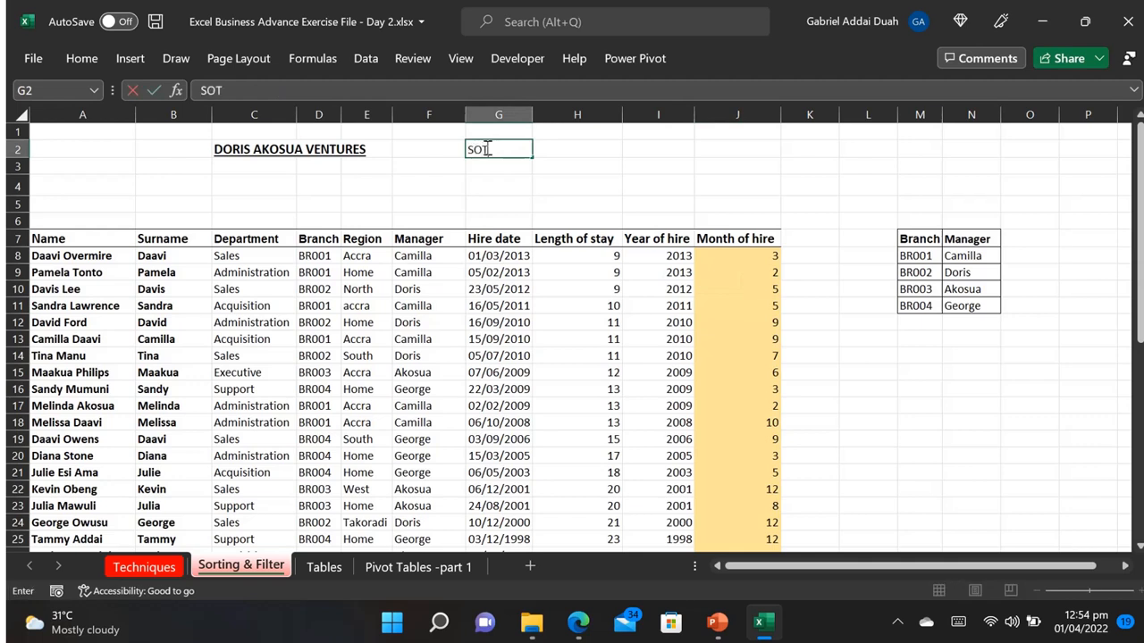
key("BackSpace")
key("BackSpace")
key("Return")
key("Return")
type("FILTER")
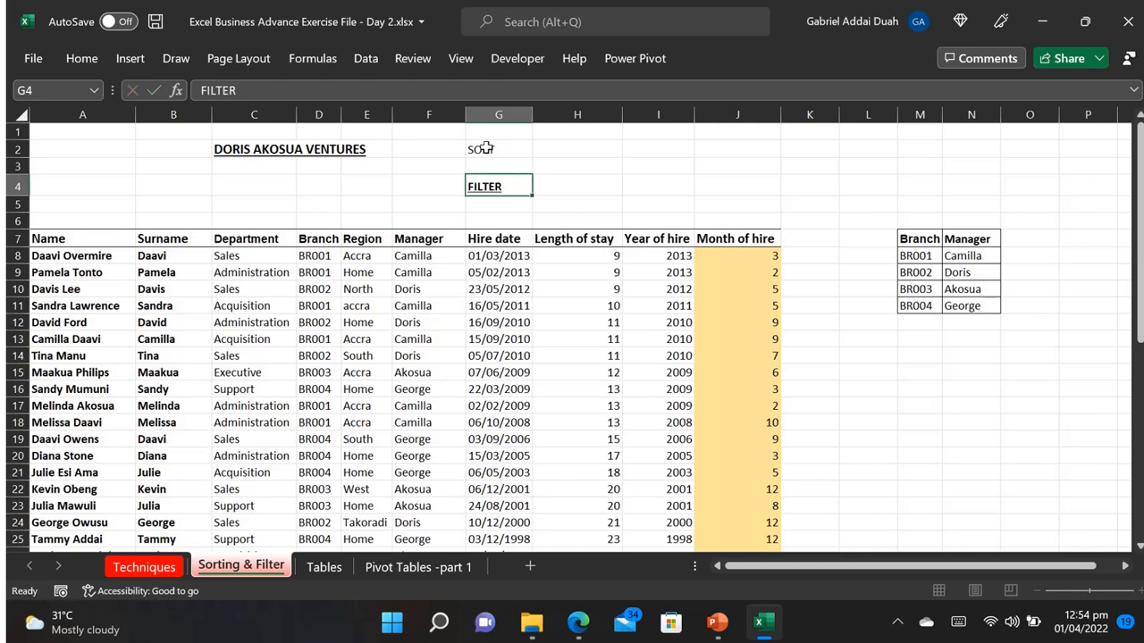
key("Return")
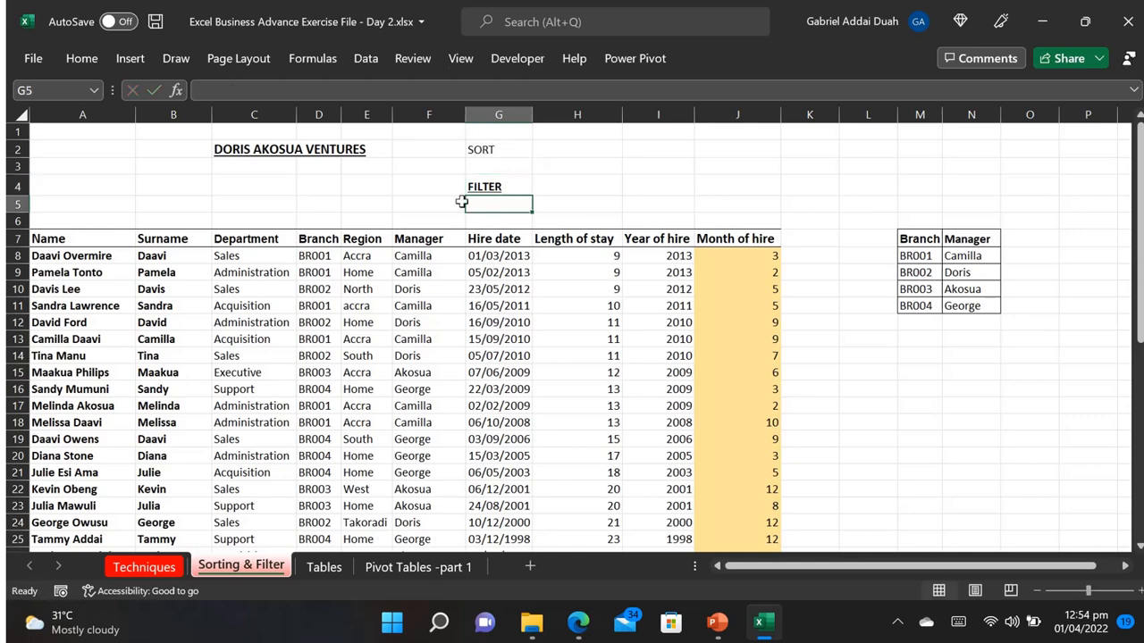
Step: Turn on filtering for the header row of the staff table
left_click(404, 289)
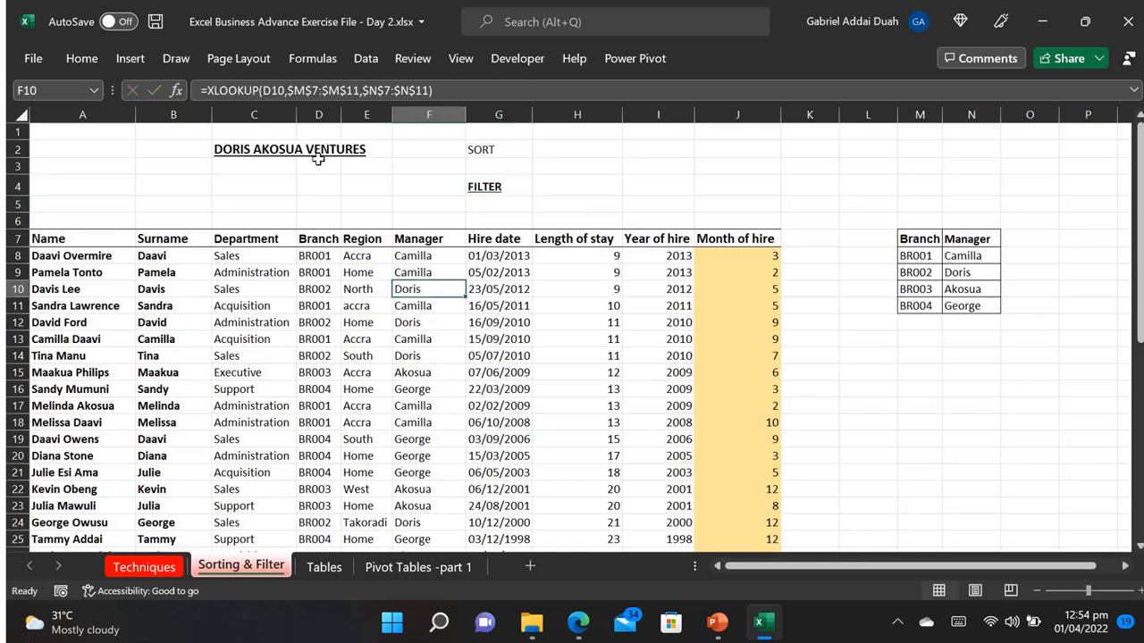
left_click(81, 58)
left_click(365, 61)
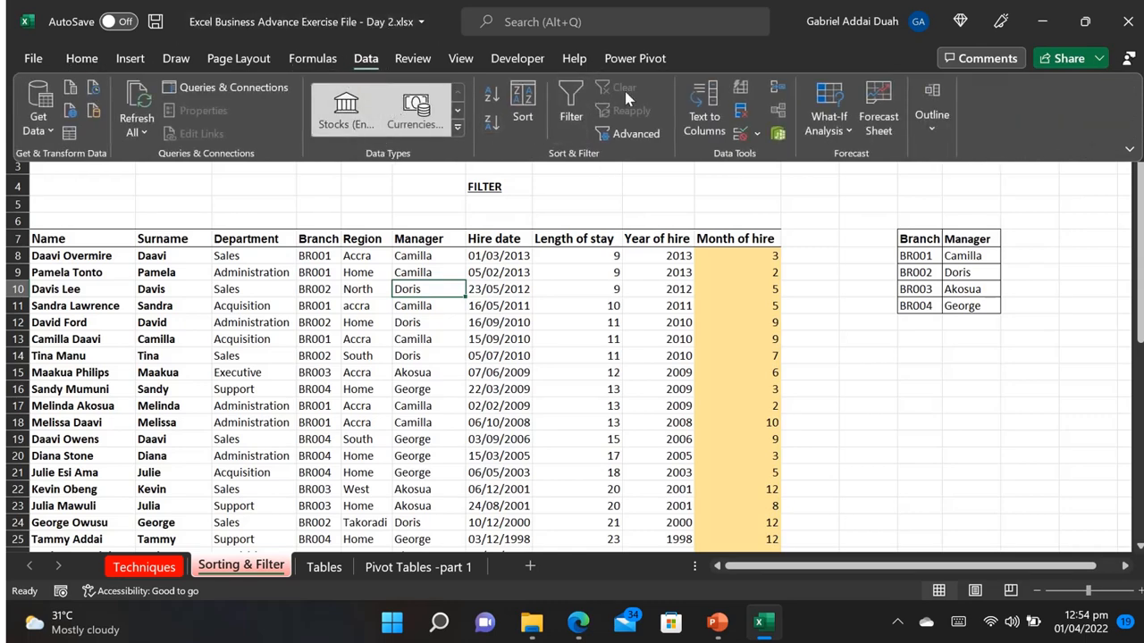
left_click(571, 107)
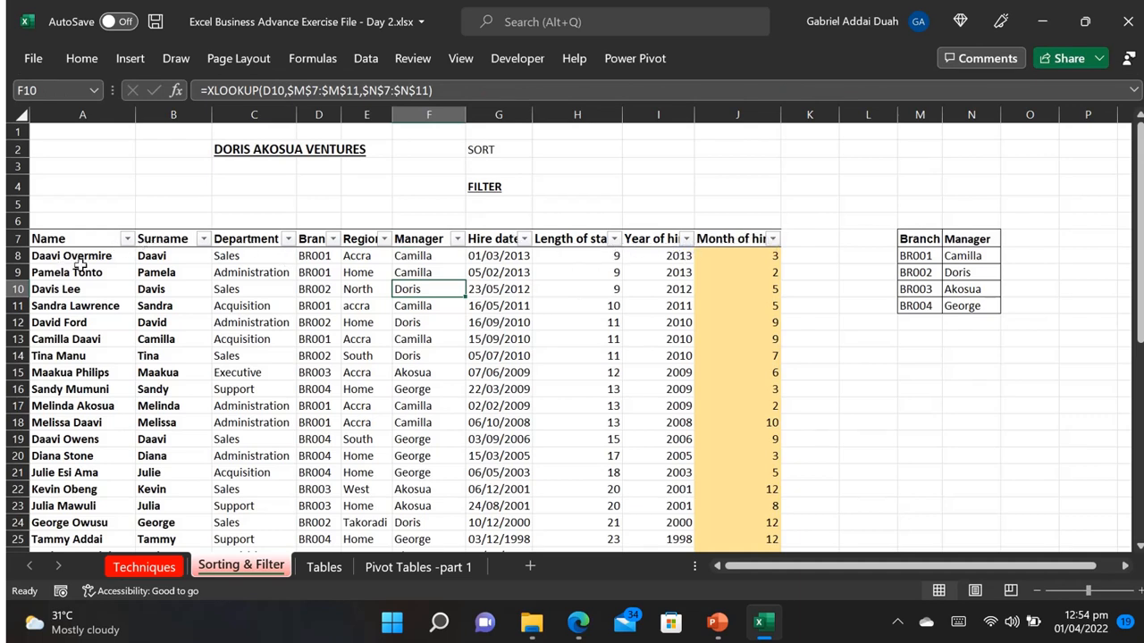
Step: Filter the Department column to show only Administration and Sales, and look over the filtered rows
left_click(287, 238)
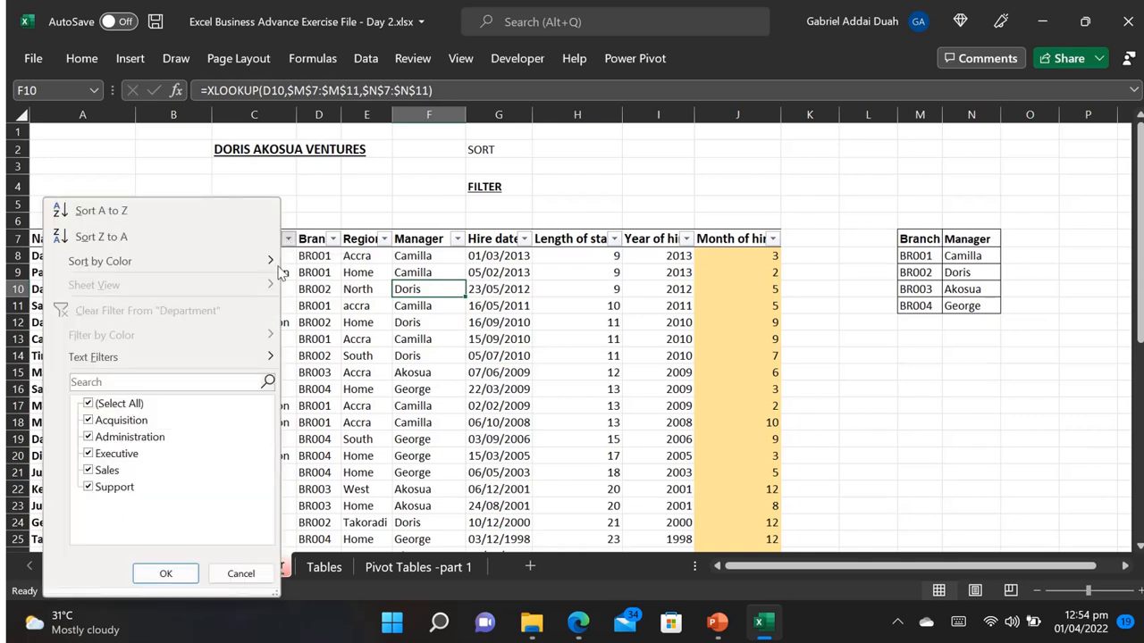
left_click(89, 405)
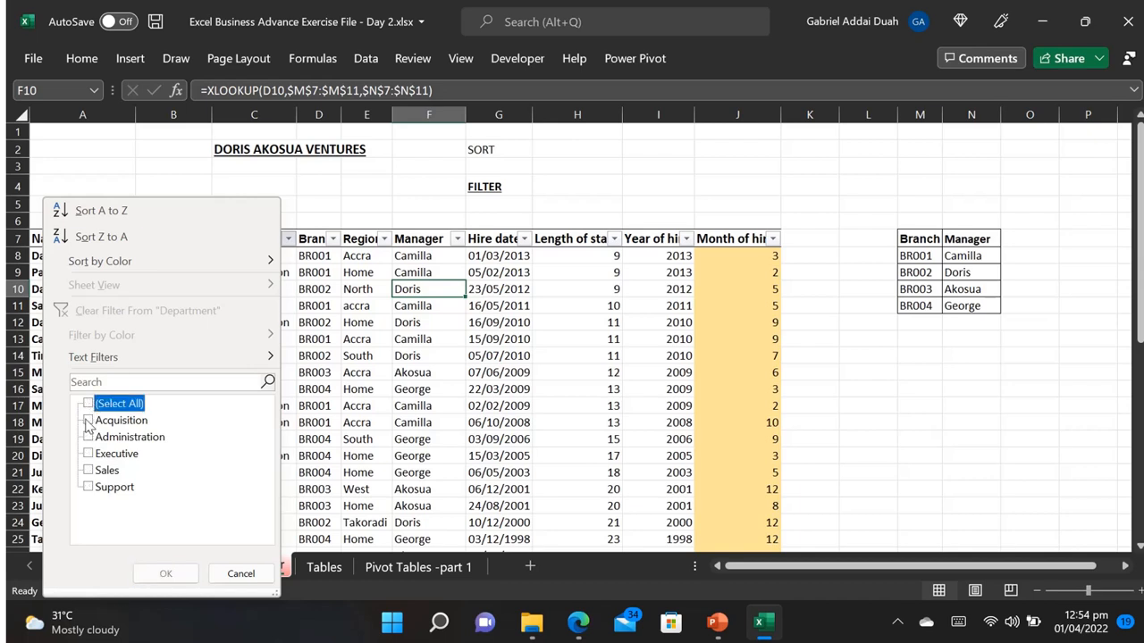
left_click(89, 438)
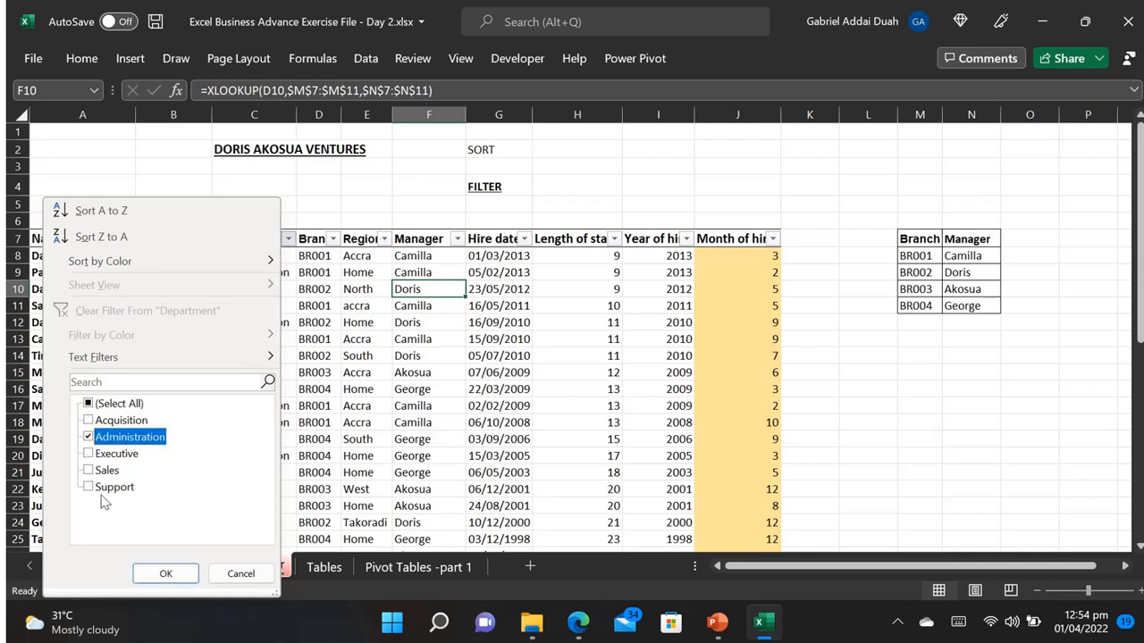
left_click(89, 471)
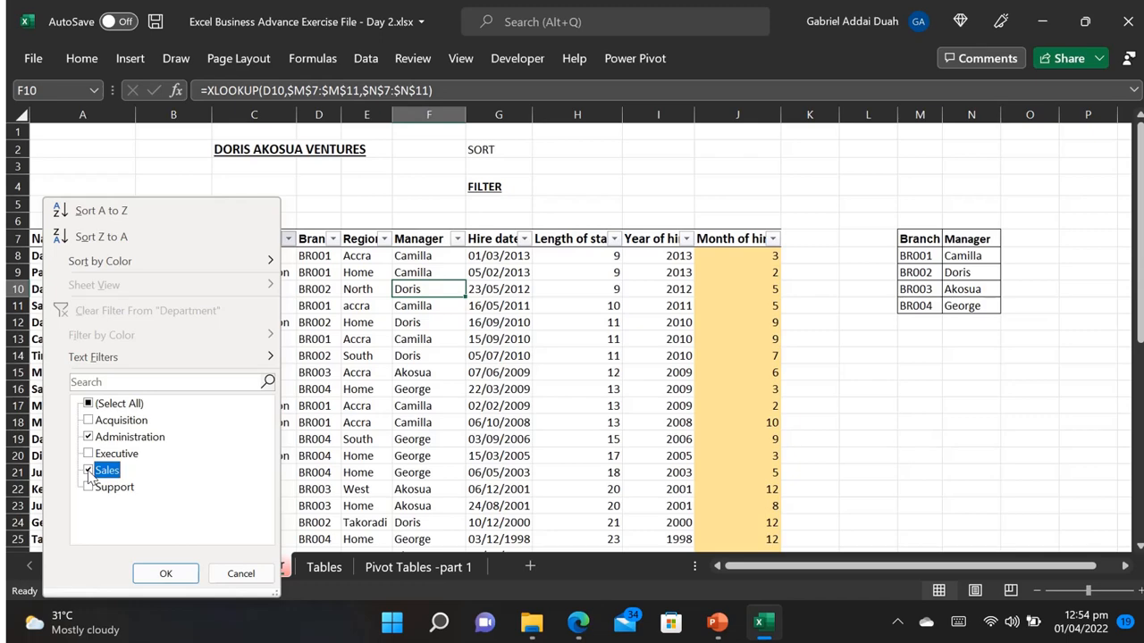
left_click(161, 573)
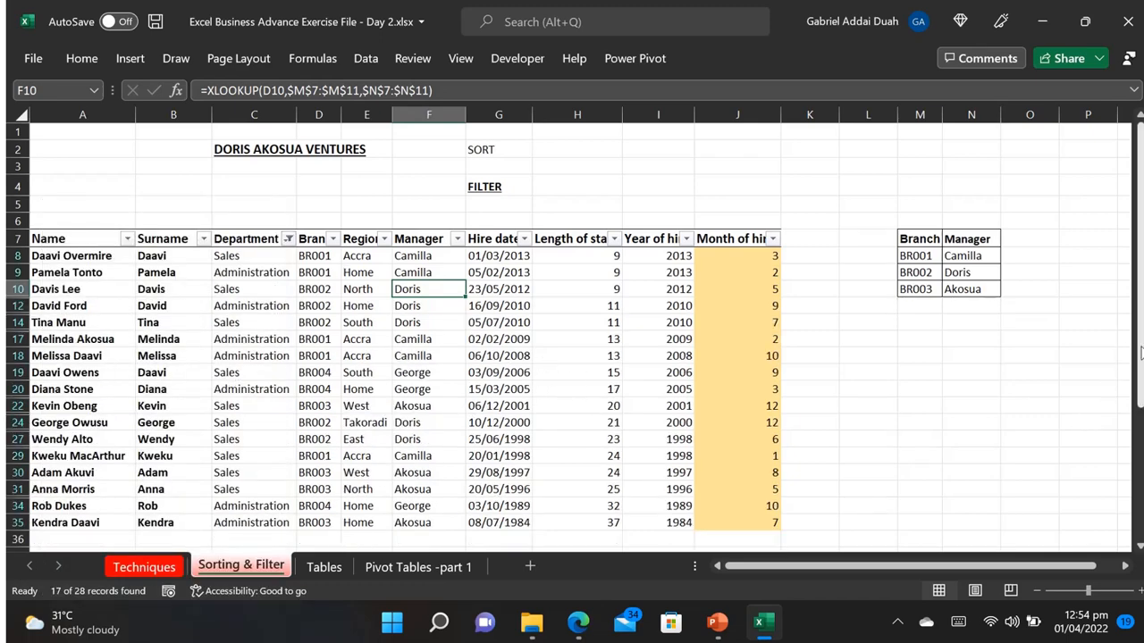
left_click_drag(1140, 356, 1139, 339)
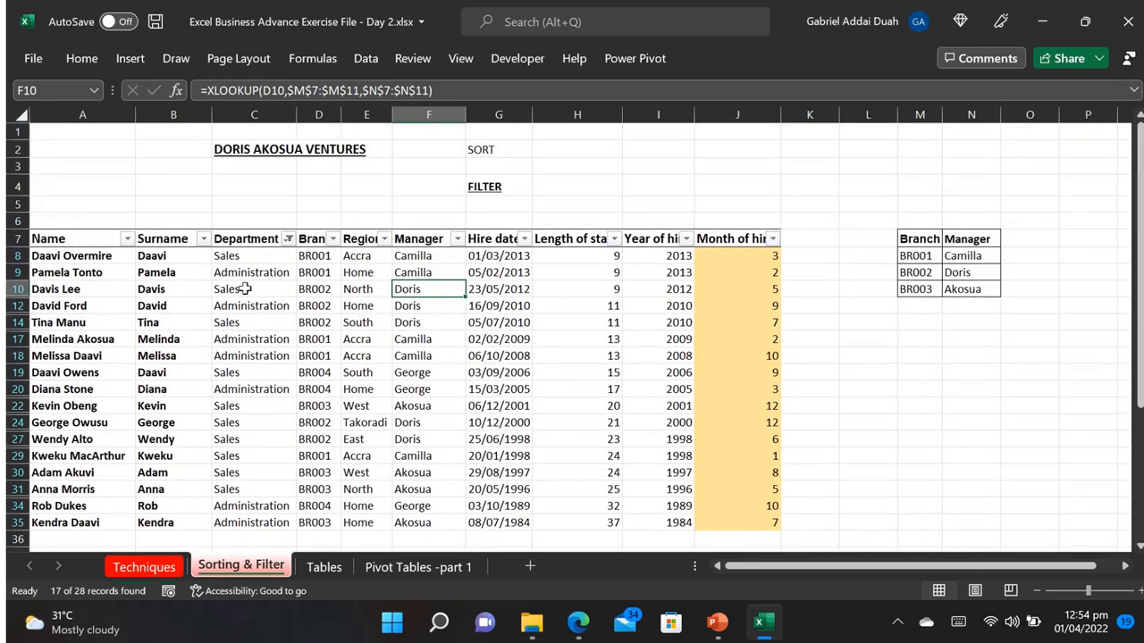
Step: Clear the filter from the Department column
left_click(288, 239)
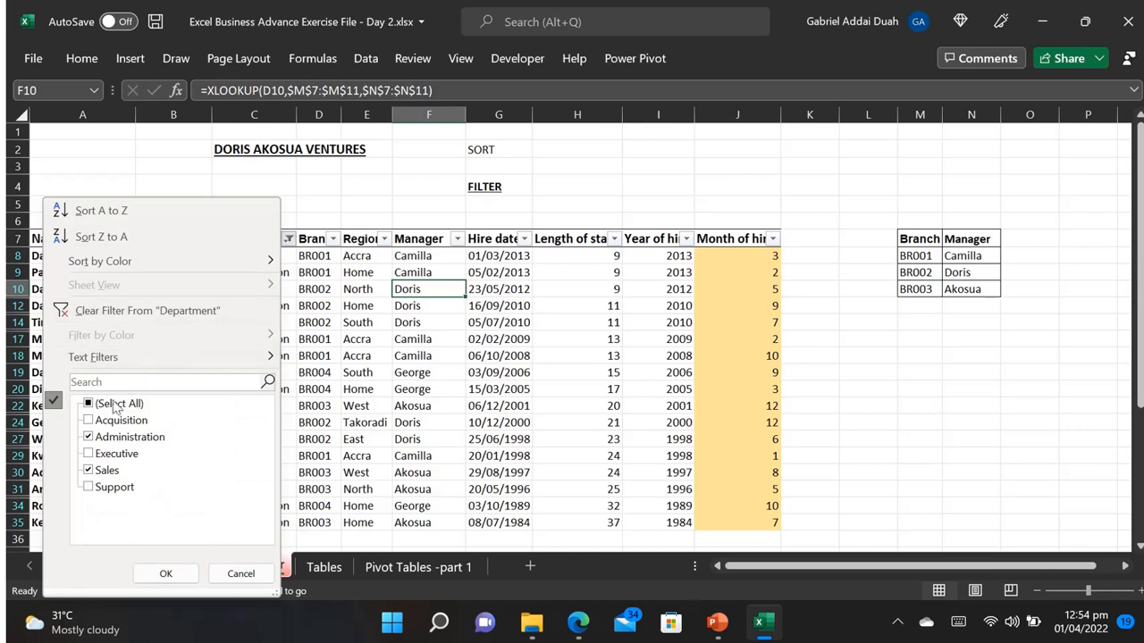
left_click(98, 311)
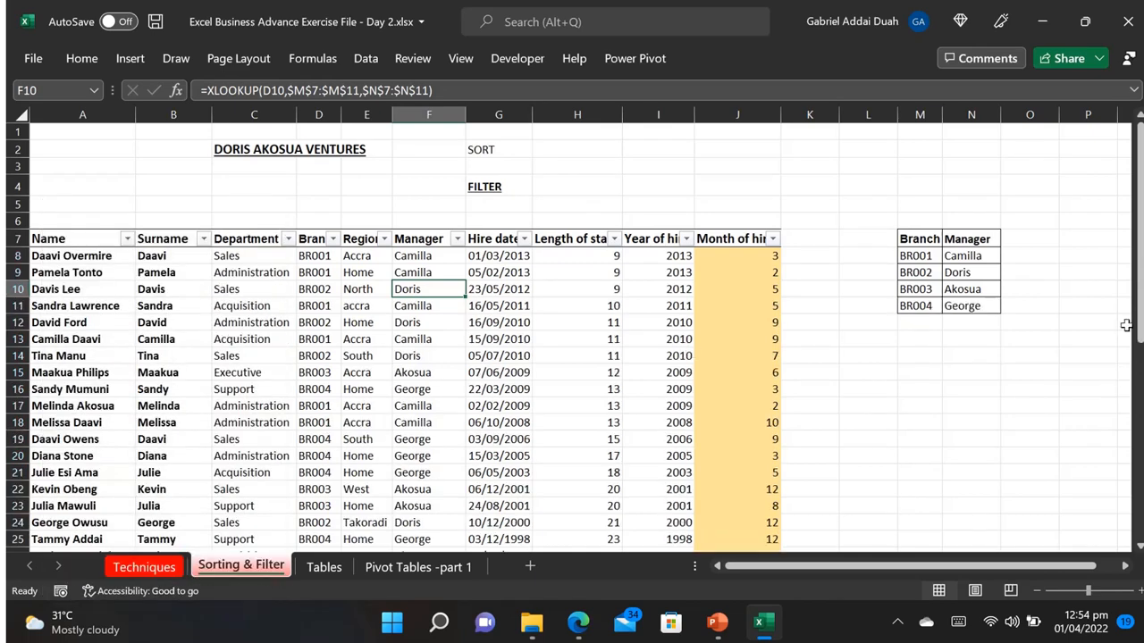
left_click_drag(1139, 327, 1139, 296)
Step: Filter the Manager column to show only the managers of branches BR001 and BR002
left_click(457, 241)
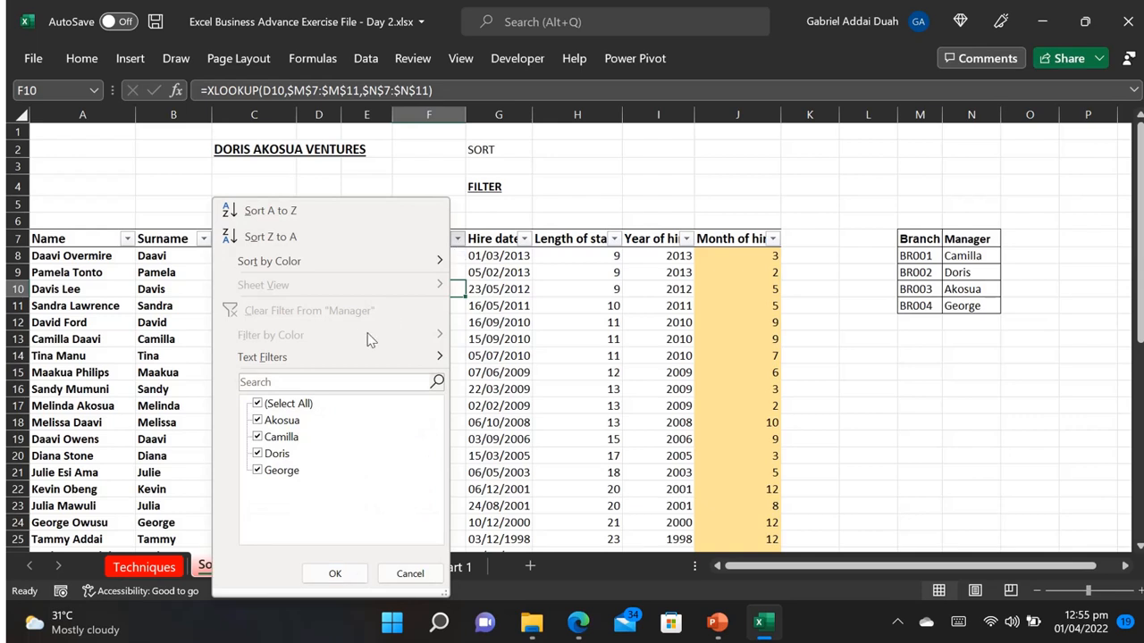
left_click(259, 404)
left_click(257, 438)
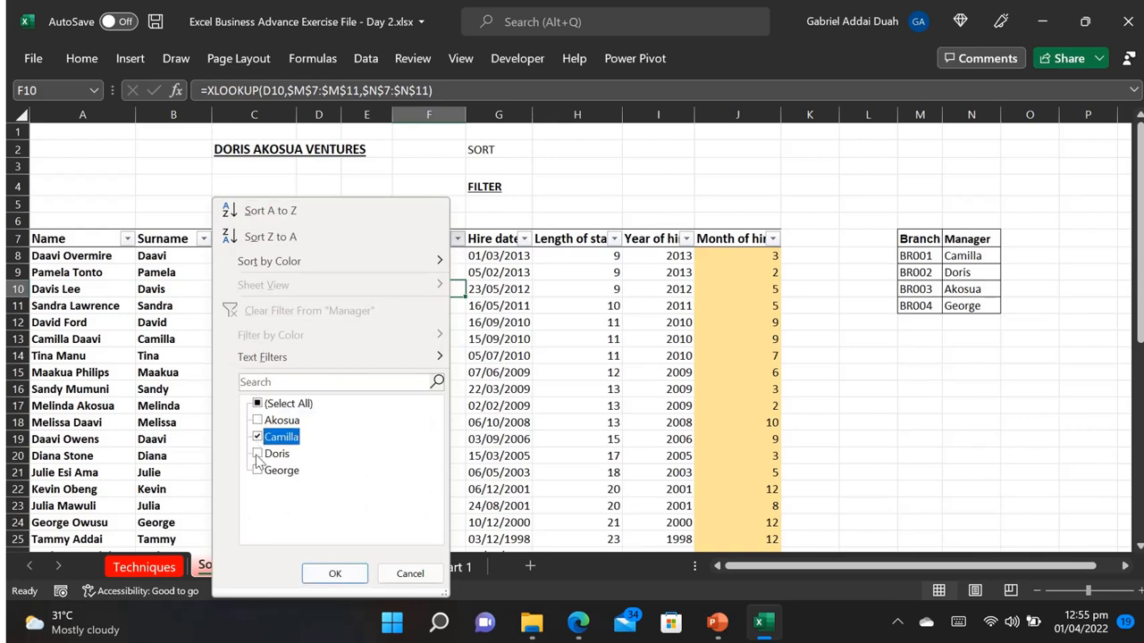
left_click(257, 454)
left_click(332, 574)
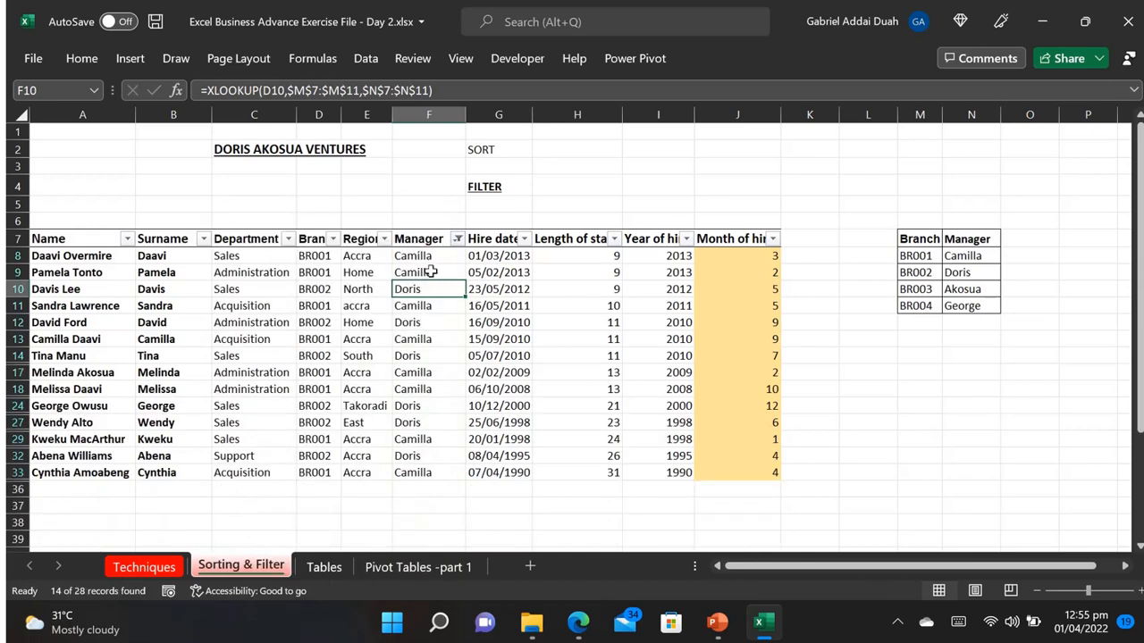
Step: Sort the filtered staff rows by Manager from A to Z, followed by a sort on Hire date from oldest to newest
left_click(457, 240)
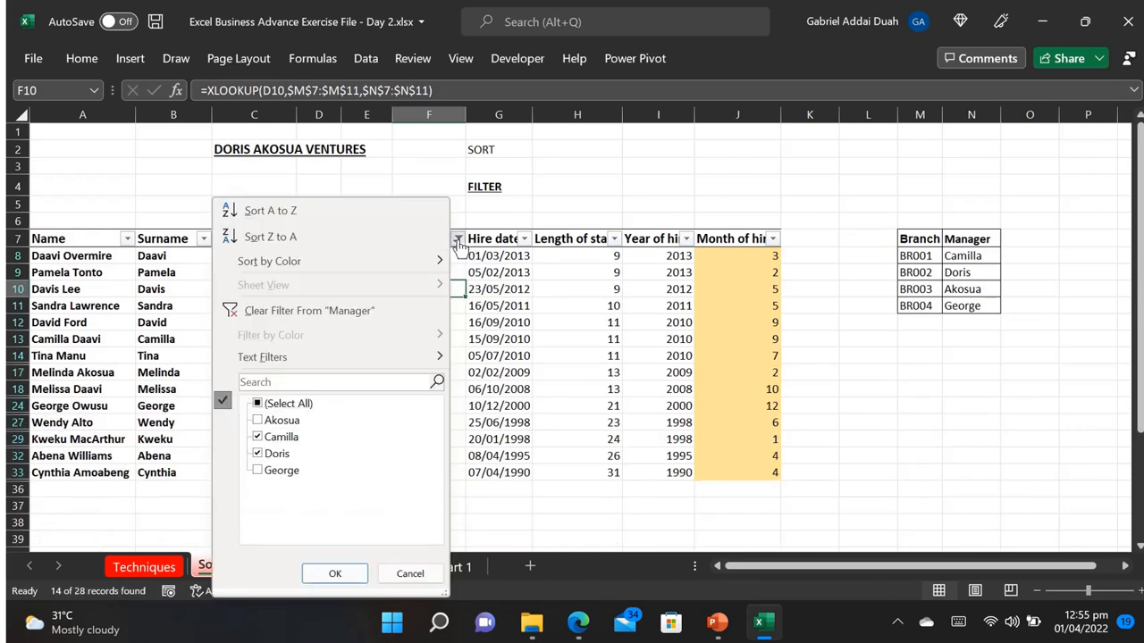
left_click(326, 214)
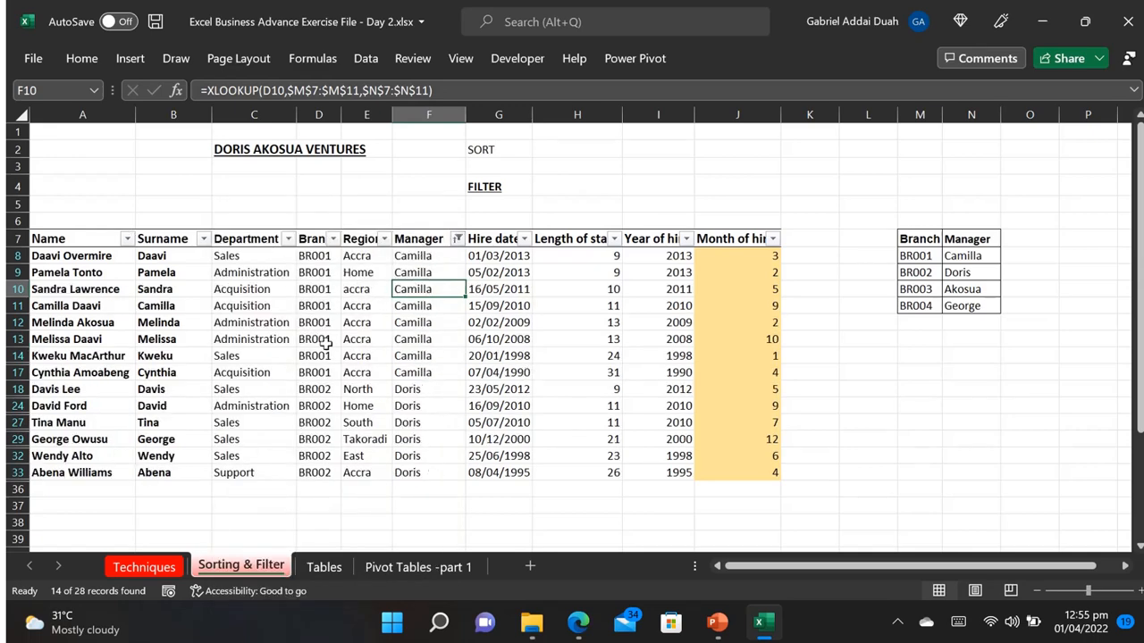
left_click(524, 239)
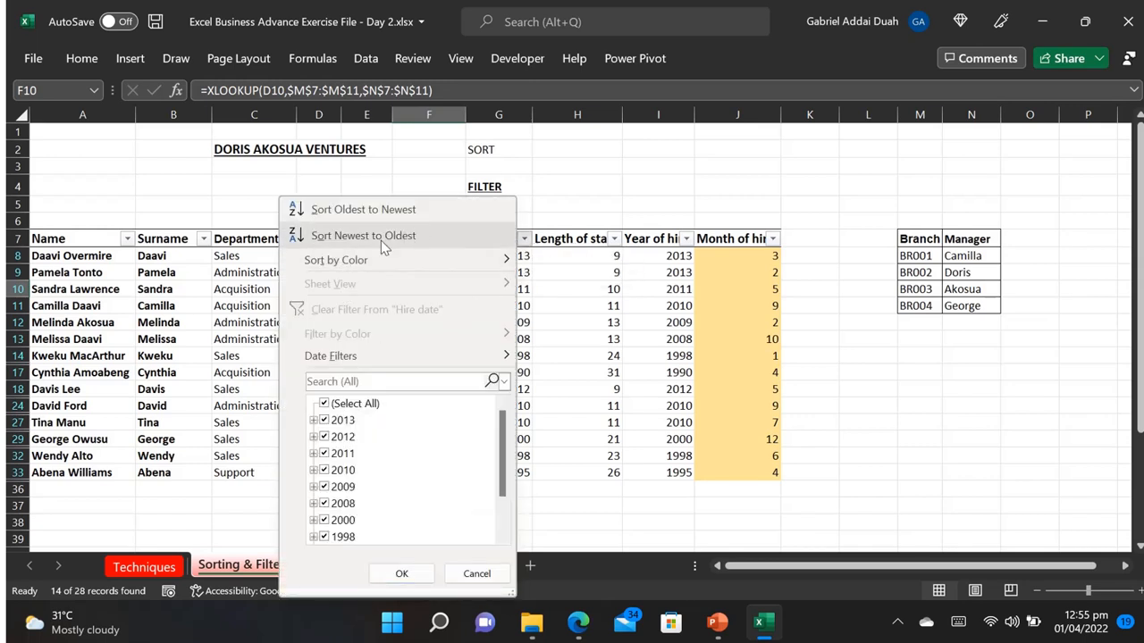
left_click(382, 213)
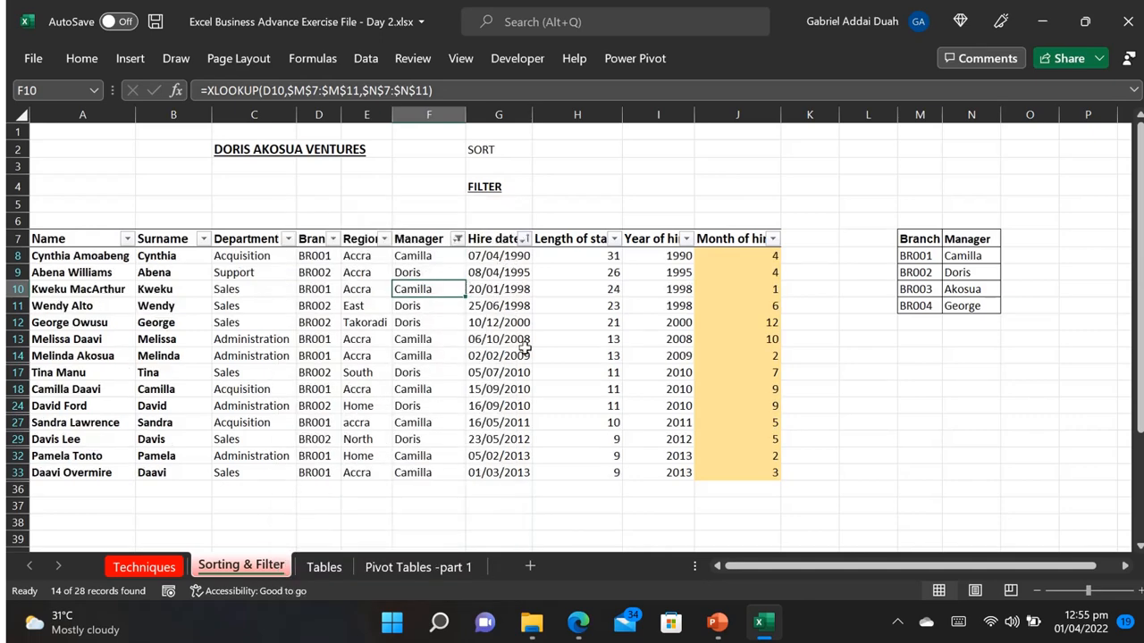
Step: Filter the Month of hire column to show only months 2, 3, 4, 5, 6 and 7
left_click(773, 240)
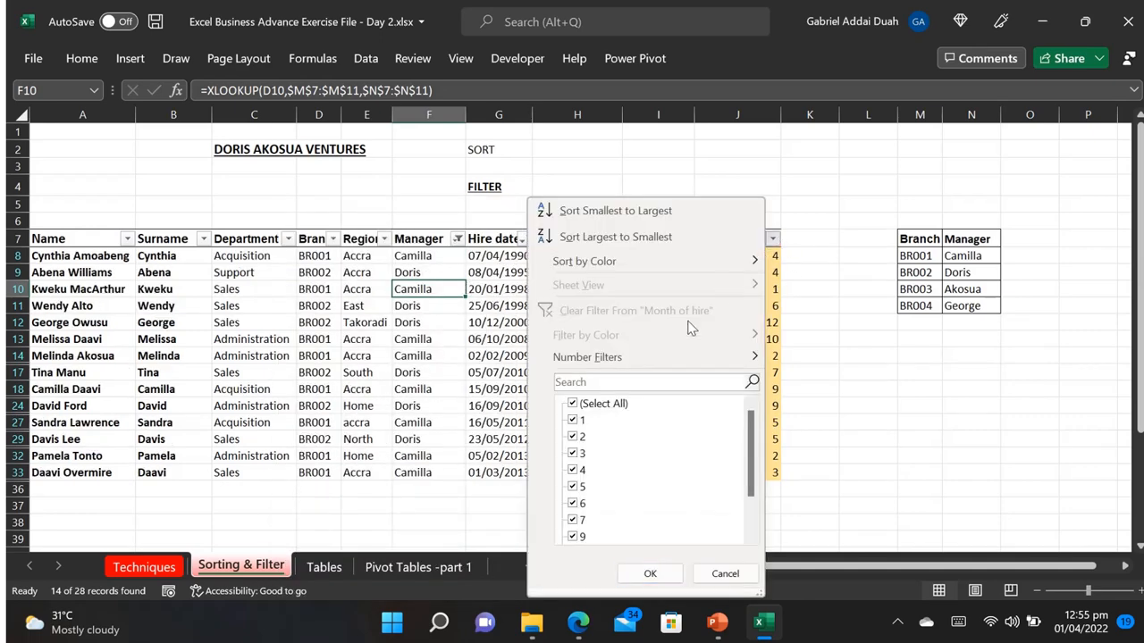
left_click(573, 405)
left_click(574, 437)
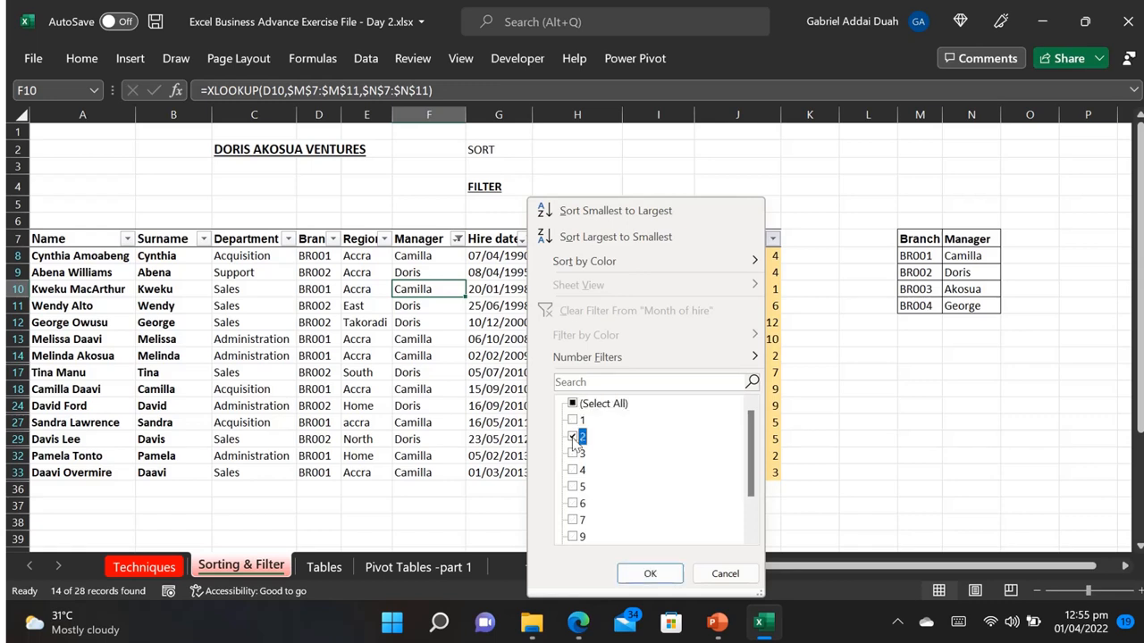
left_click(574, 487)
left_click(574, 470)
left_click(574, 504)
left_click(648, 573)
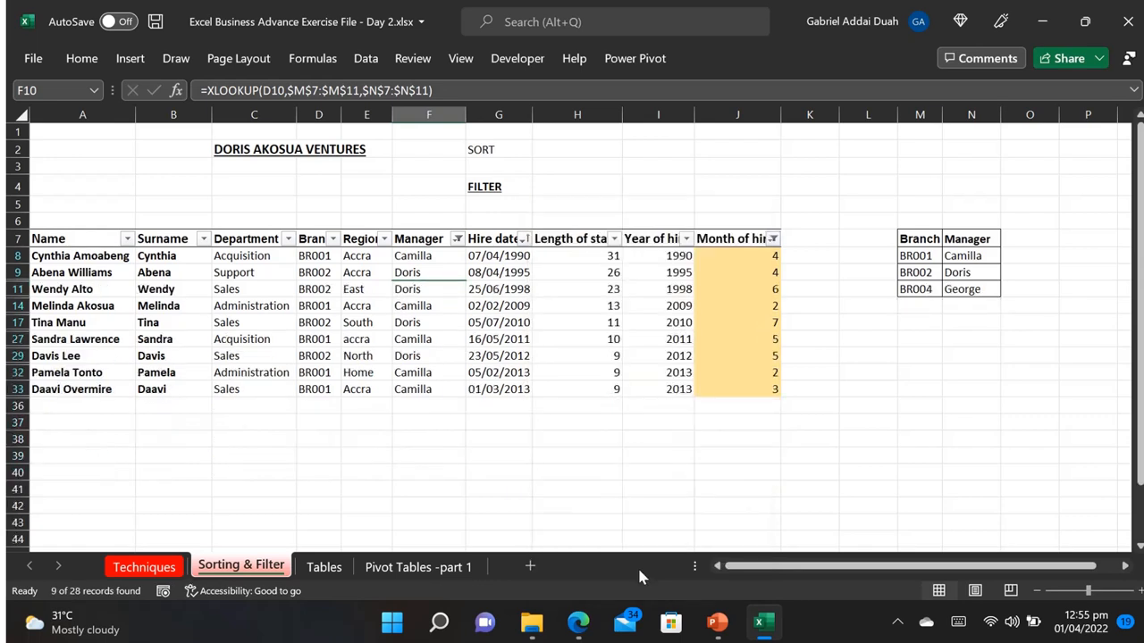
Step: Clear the filters from the Month of hire and Manager columns and turn off filtering for the staff table
left_click(773, 240)
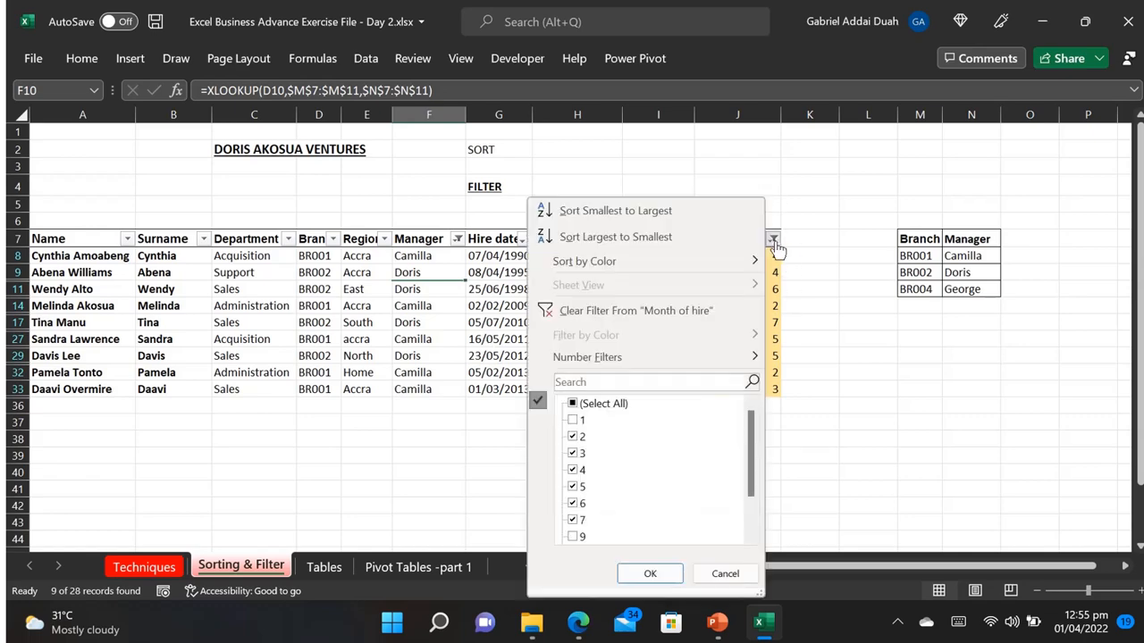
left_click(636, 310)
left_click(456, 238)
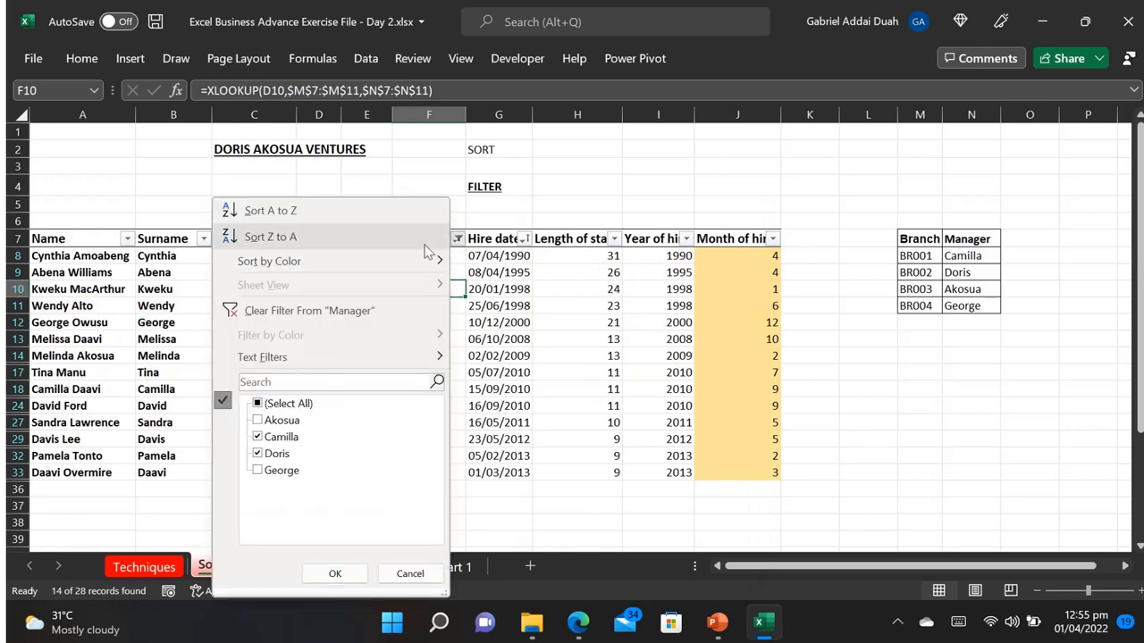
left_click(347, 317)
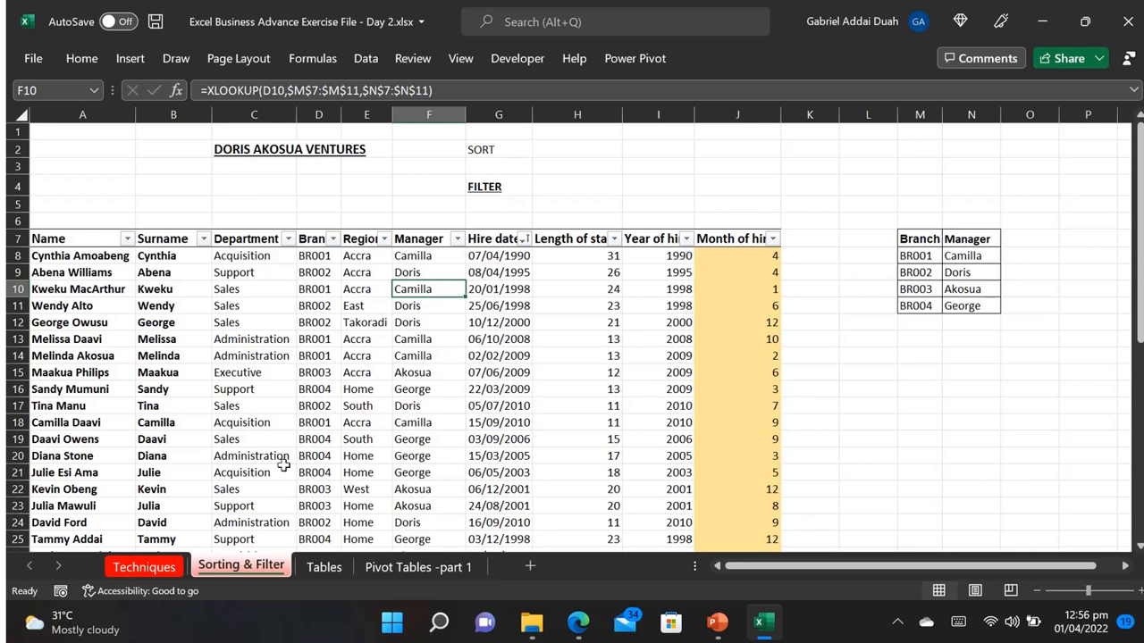
left_click(372, 51)
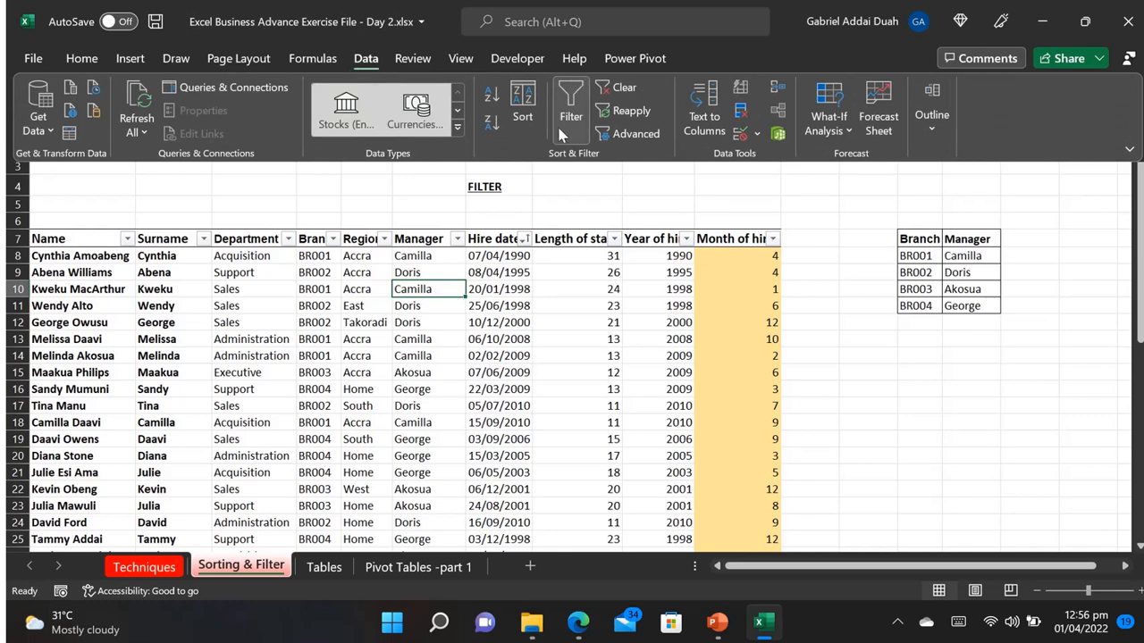
left_click(570, 114)
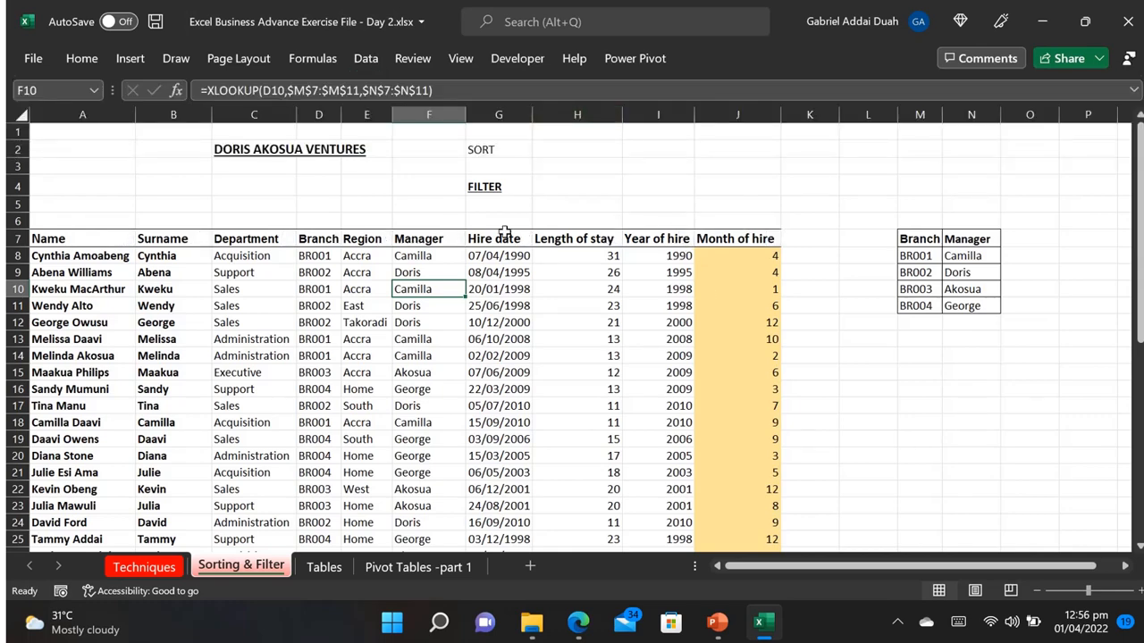
Step: Turn filtering back on for the staff table, working from a cell in the Department column
left_click(255, 278)
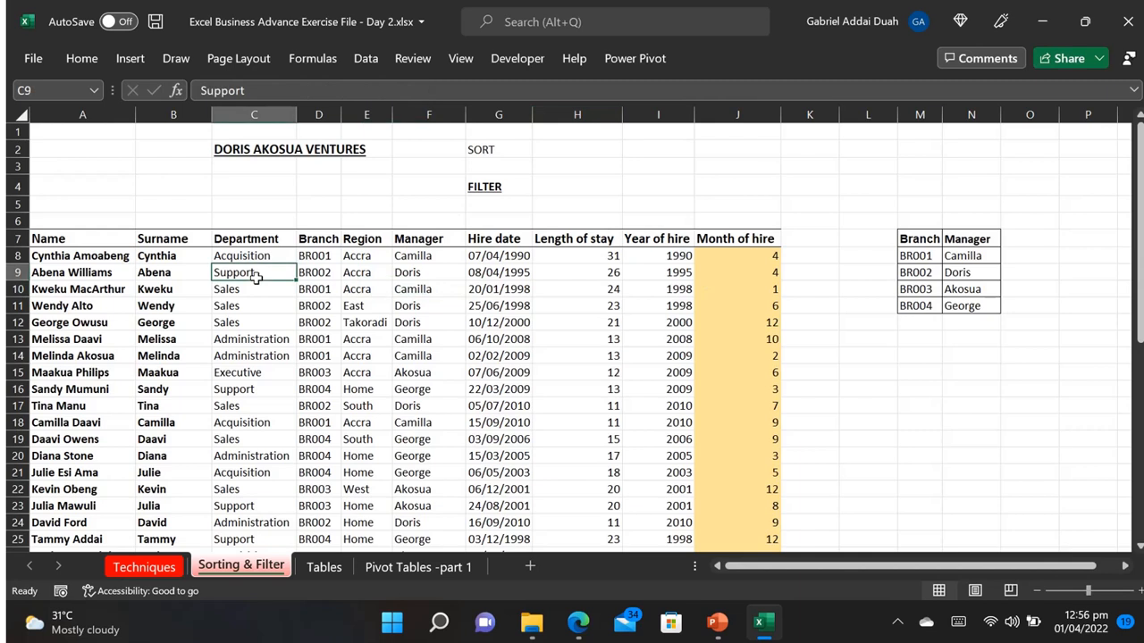
left_click(379, 58)
left_click(569, 112)
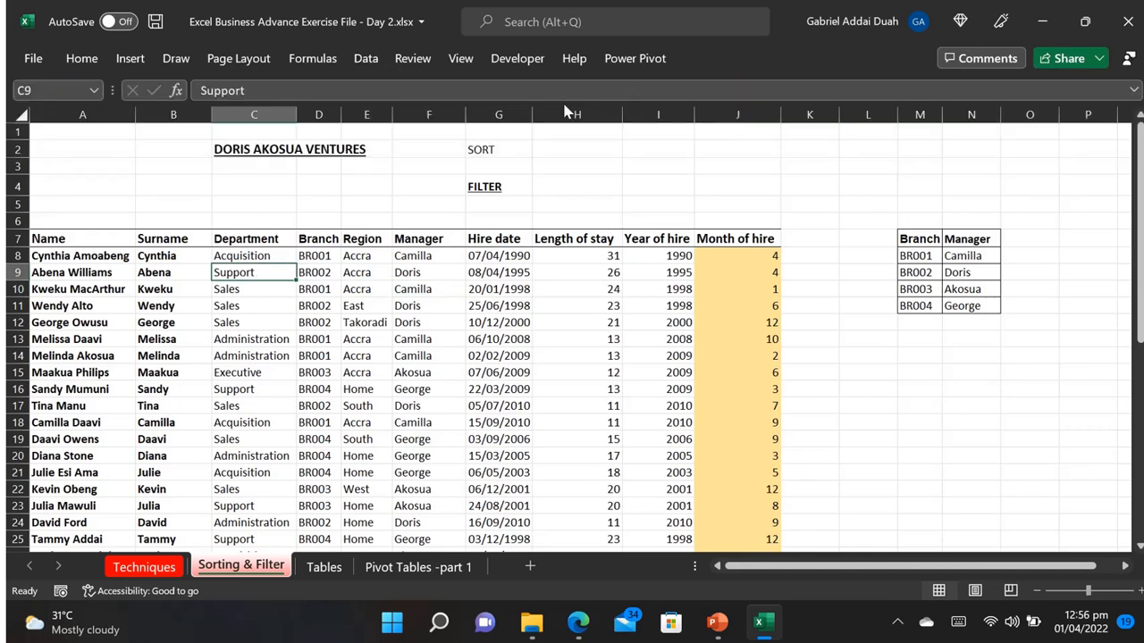